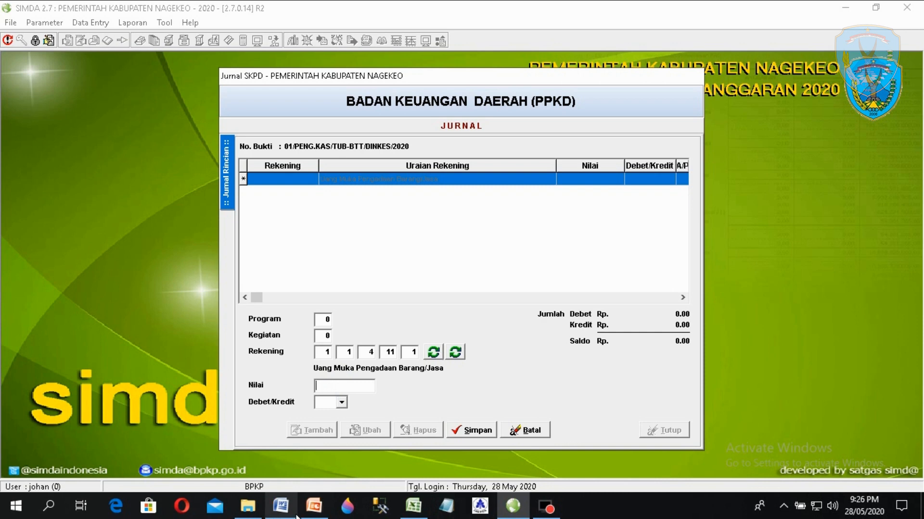
# - Copy the amount 1.190.266.500 from the Word notes into the advance line's Nilai field
pyautogui.click(294, 513)
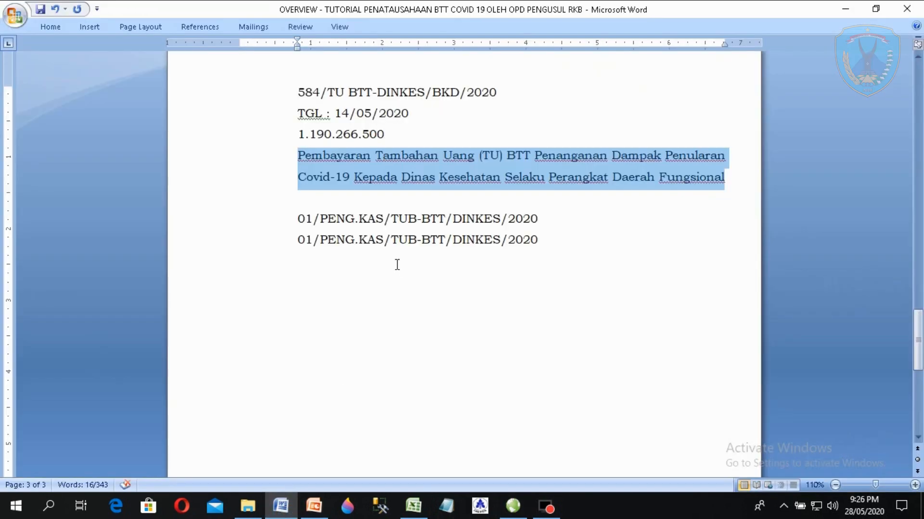
pyautogui.moveTo(384, 134)
pyautogui.mouseDown()
pyautogui.moveTo(298, 135)
pyautogui.moveTo(384, 134)
pyautogui.mouseUp()
pyautogui.rightClick(371, 134)
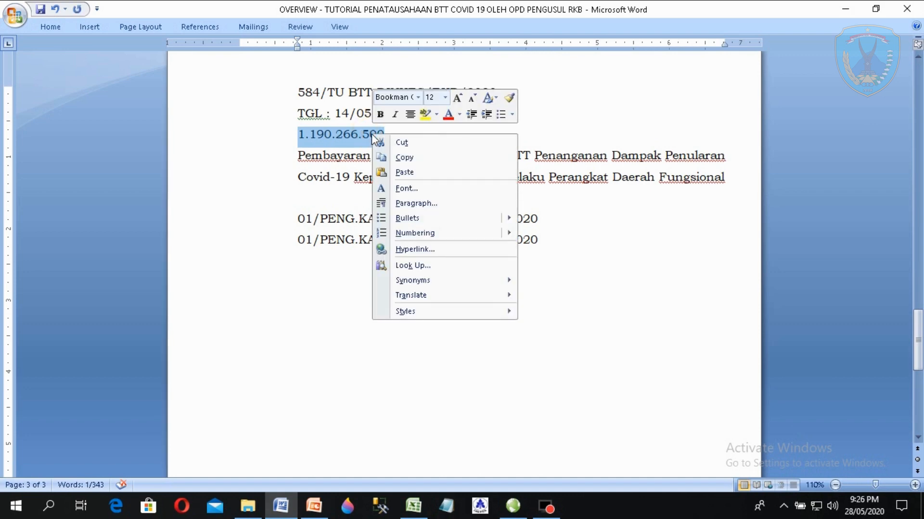
pyautogui.click(412, 156)
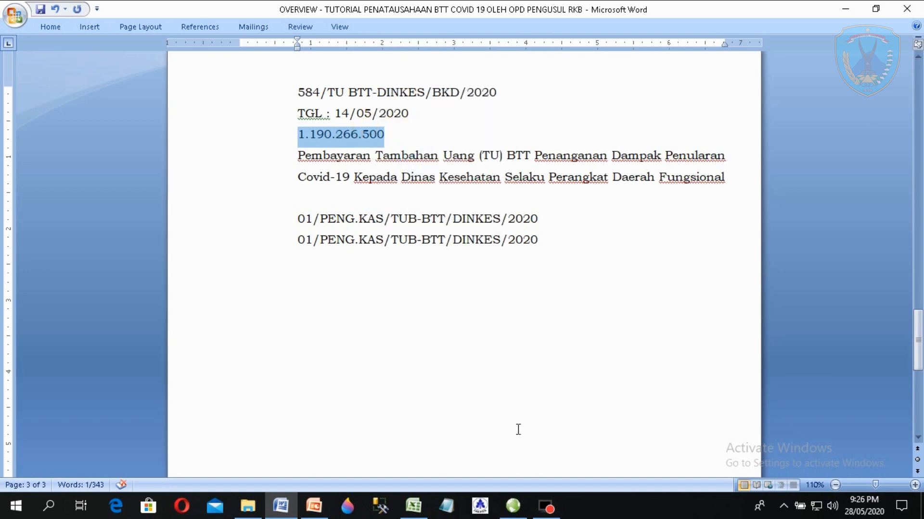
pyautogui.click(513, 506)
pyautogui.click(349, 387)
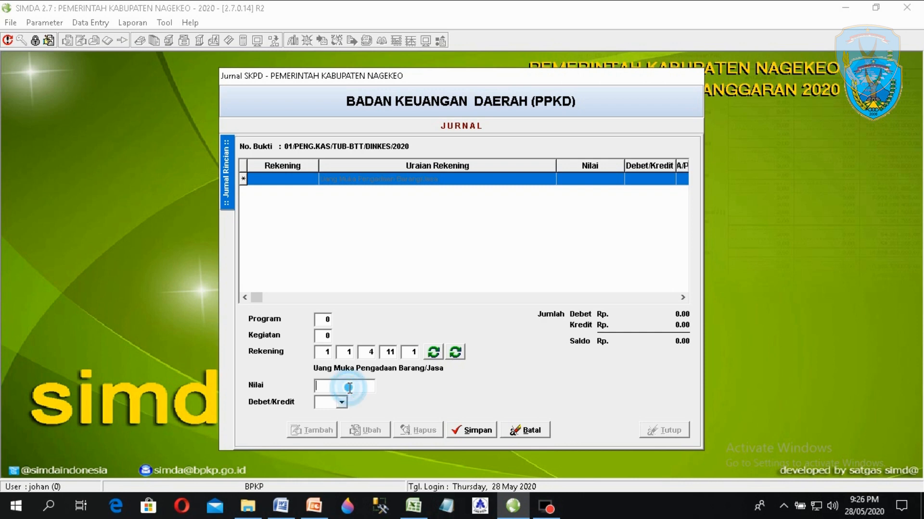
pyautogui.hotkey('ctrl', 'v')
pyautogui.press('BackSpace')
pyautogui.press('Left')
pyautogui.press('Left')
pyautogui.press('BackSpace')
pyautogui.press('Left')
pyautogui.press('Left')
pyautogui.press('Left')
pyautogui.press('Left')
pyautogui.press('BackSpace')
pyautogui.click(342, 401)
pyautogui.click(322, 416)
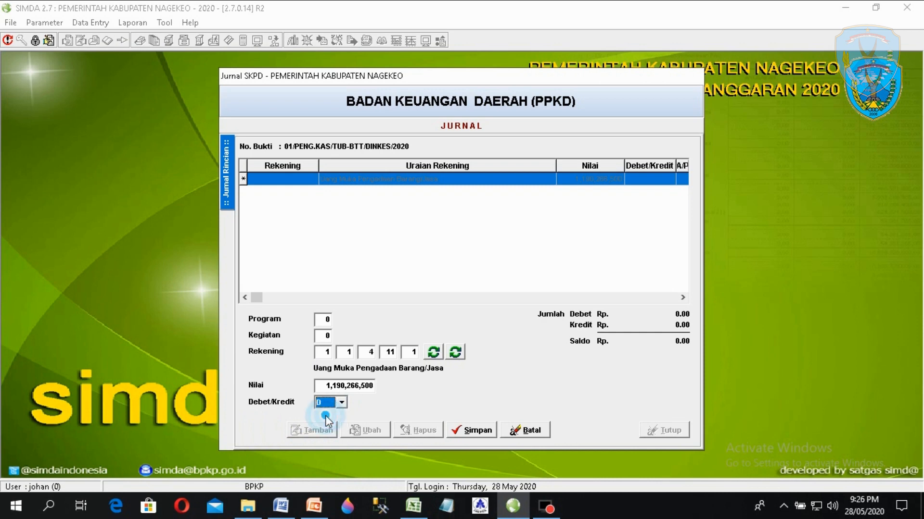
pyautogui.click(476, 435)
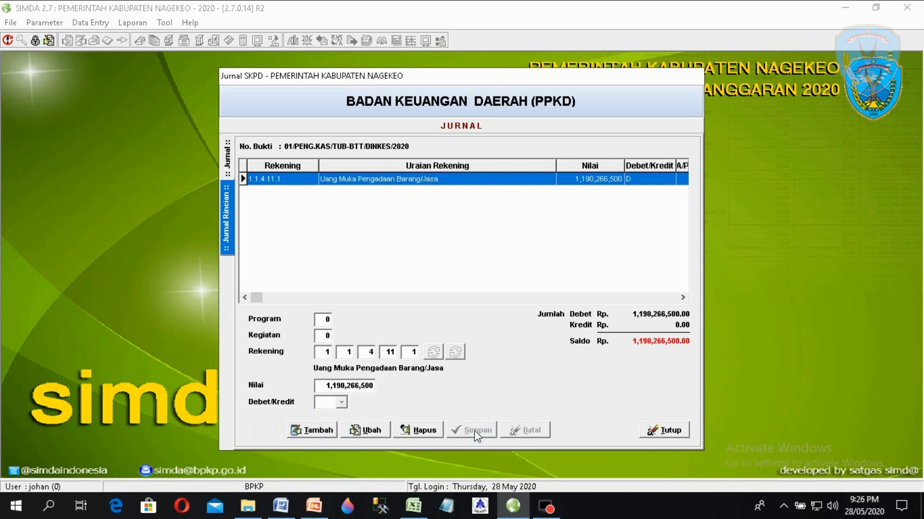
# - Add a new detail line on account 1.1.1.3.1 Kas di Bendahara Pengeluaran - Bank
pyautogui.click(318, 431)
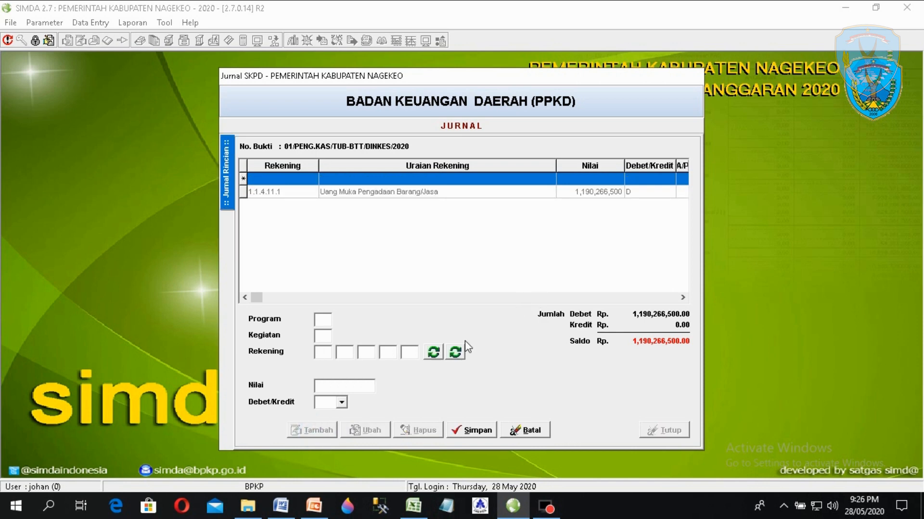
pyautogui.click(457, 352)
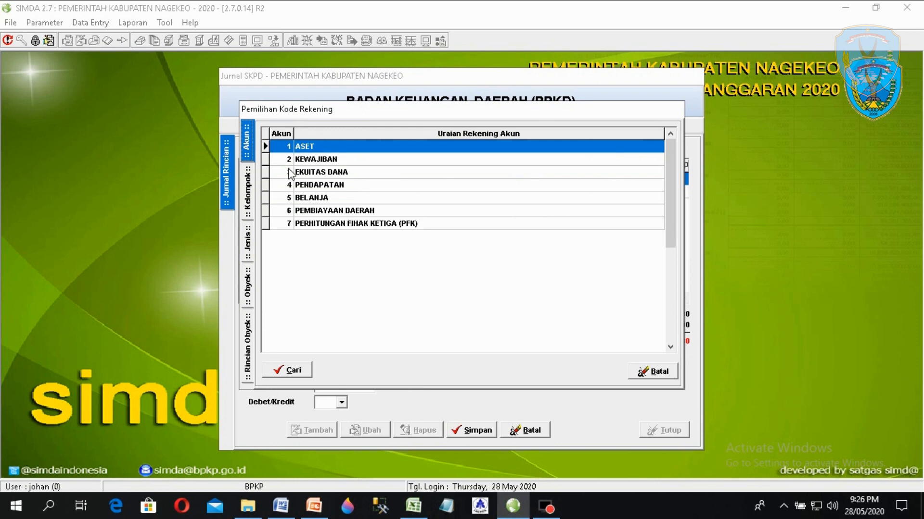
pyautogui.doubleClick(315, 146)
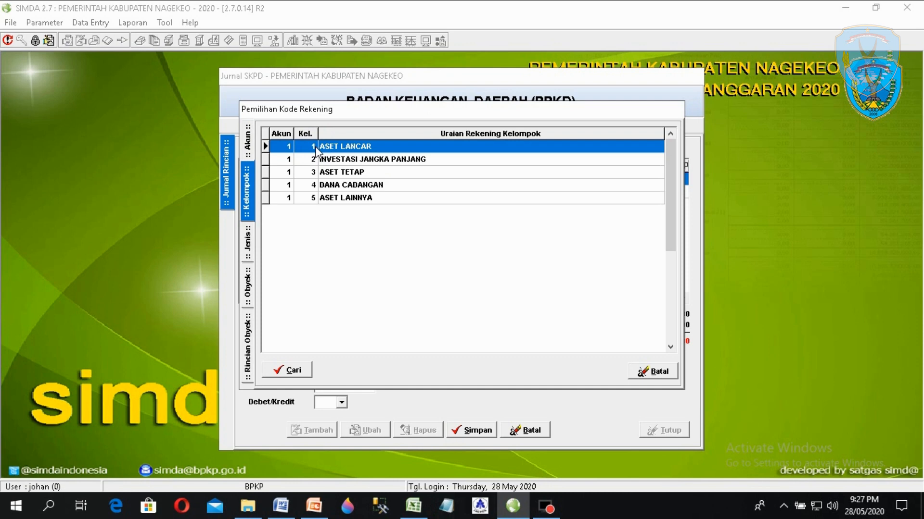
pyautogui.doubleClick(316, 146)
pyautogui.doubleClick(316, 147)
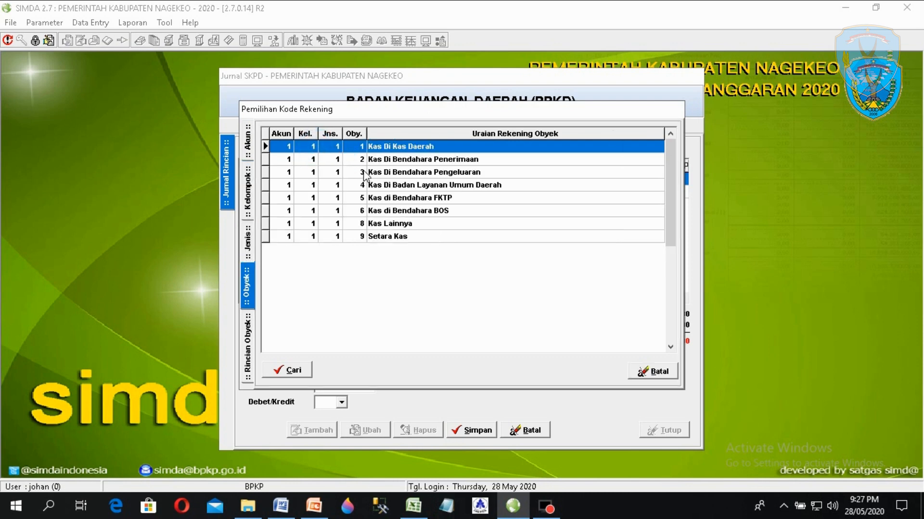
pyautogui.doubleClick(383, 173)
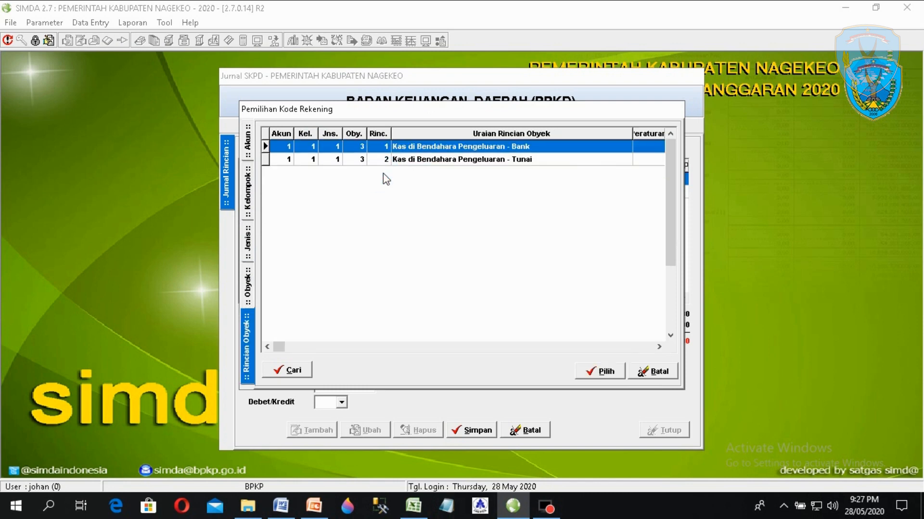
pyautogui.doubleClick(425, 147)
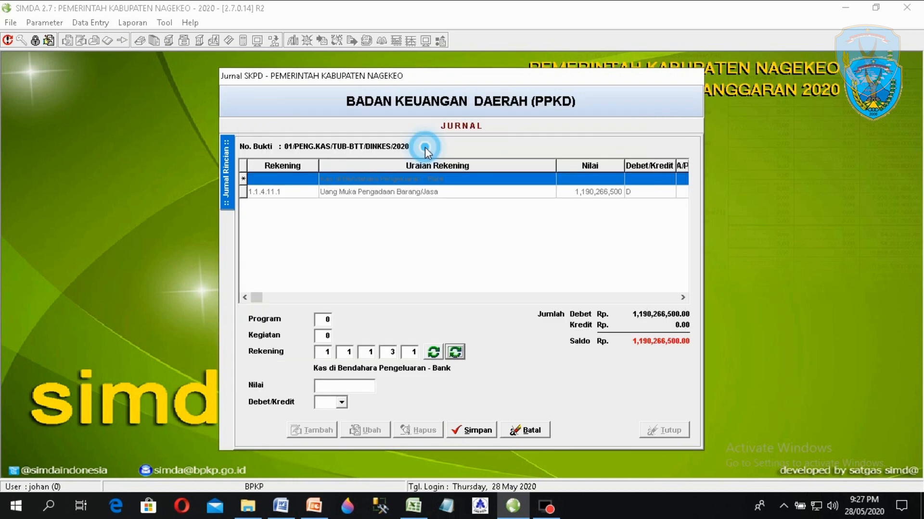
pyautogui.write('11')
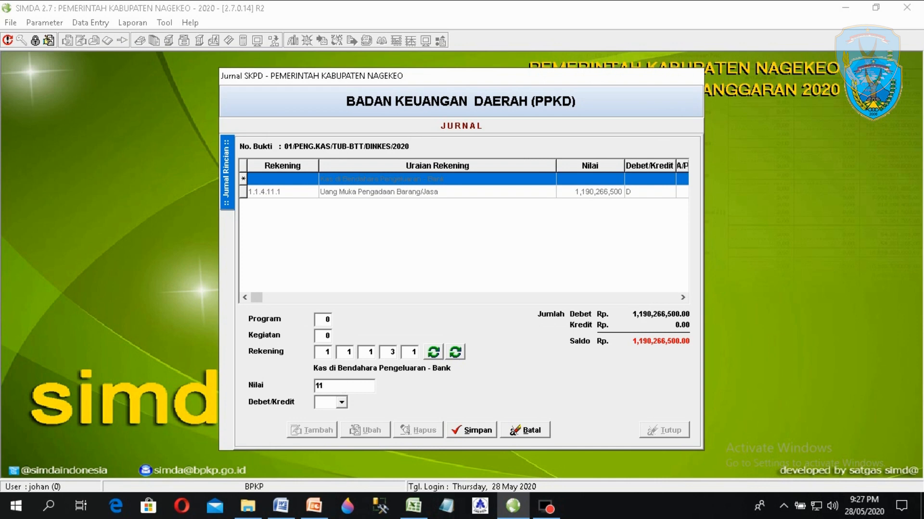
pyautogui.write('90266500')
pyautogui.click(341, 403)
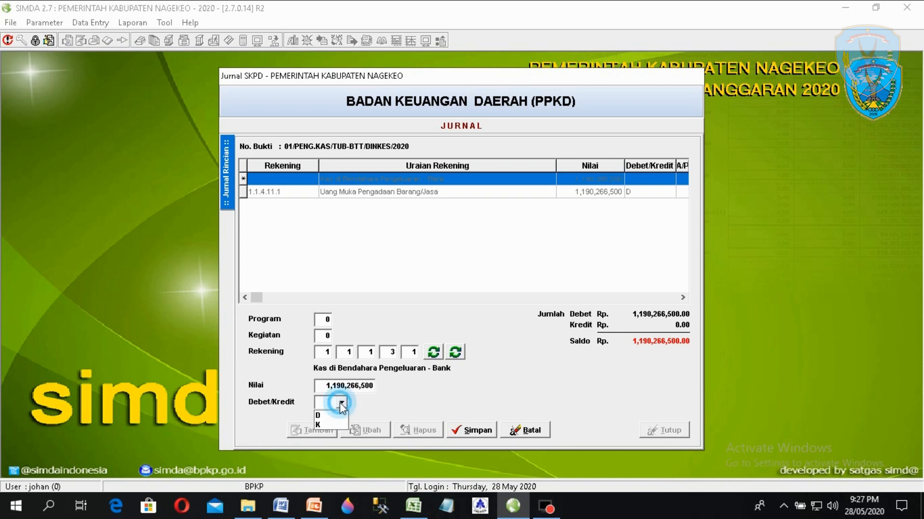
pyautogui.click(325, 424)
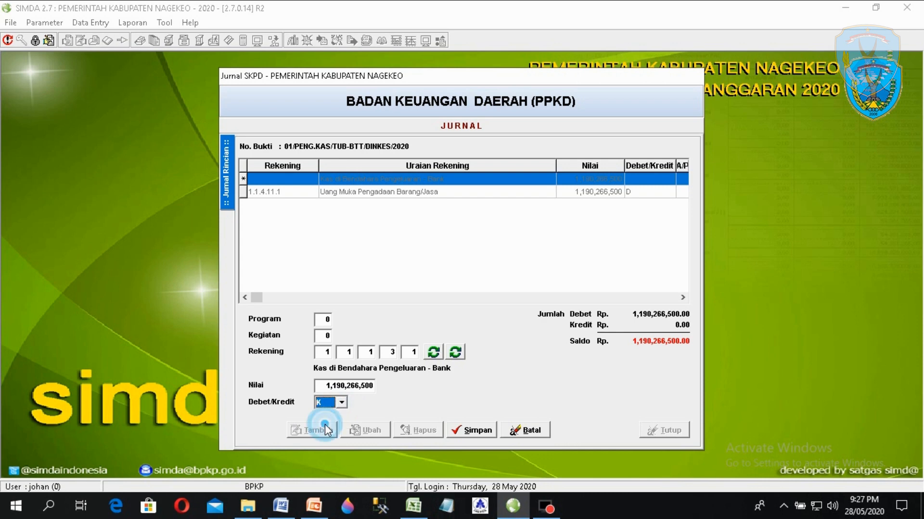
pyautogui.click(463, 432)
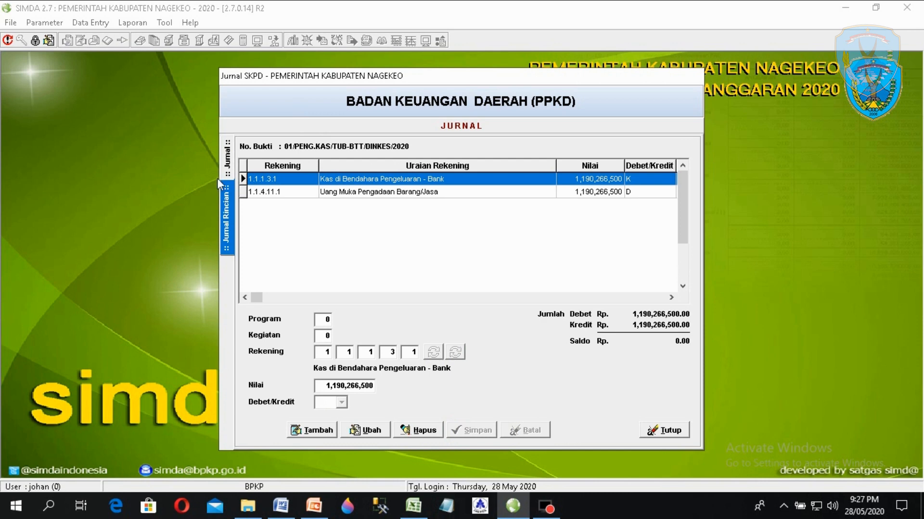
pyautogui.click(319, 508)
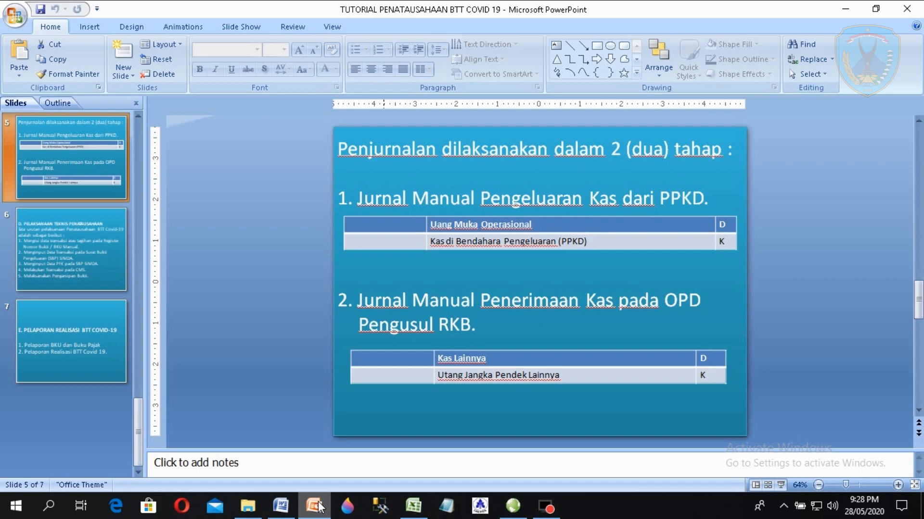
pyautogui.click(506, 508)
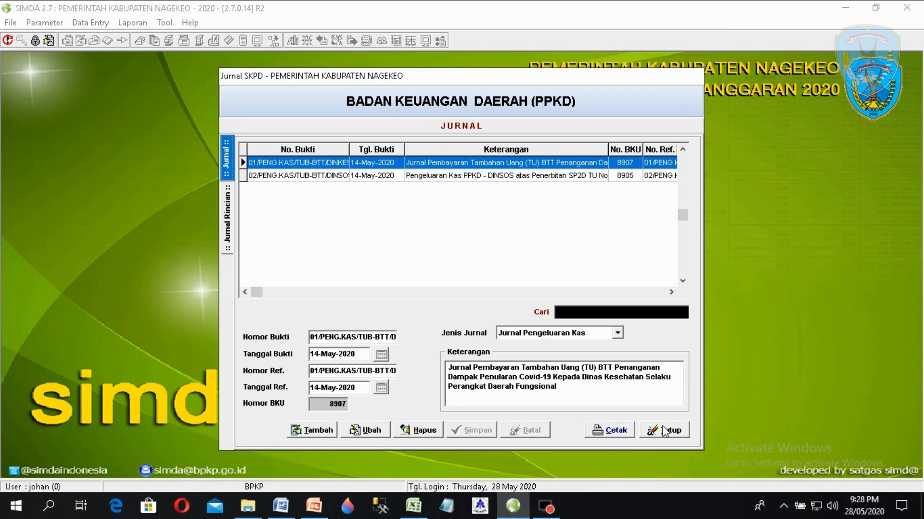
# - Close the PPKD journal and go to Data Entry > SKPD > Pembukuan > Jurnal
pyautogui.click(664, 431)
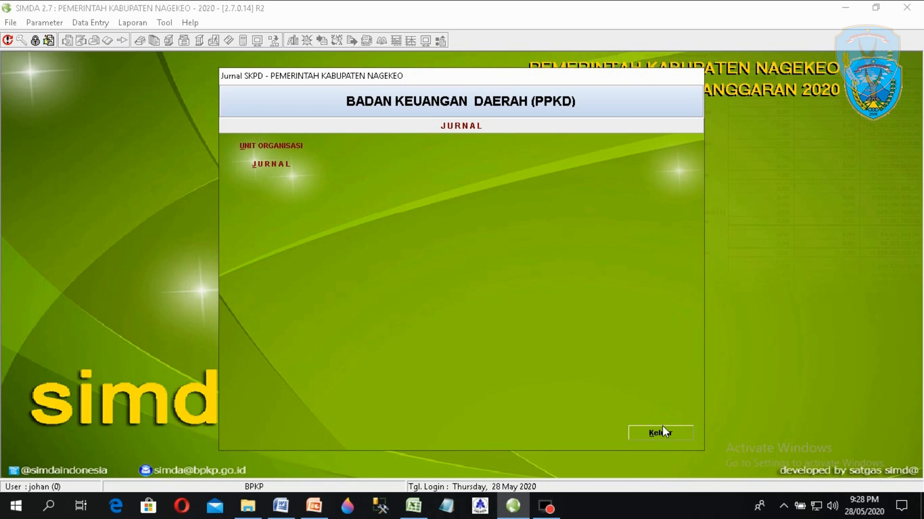
pyautogui.click(662, 432)
pyautogui.click(86, 23)
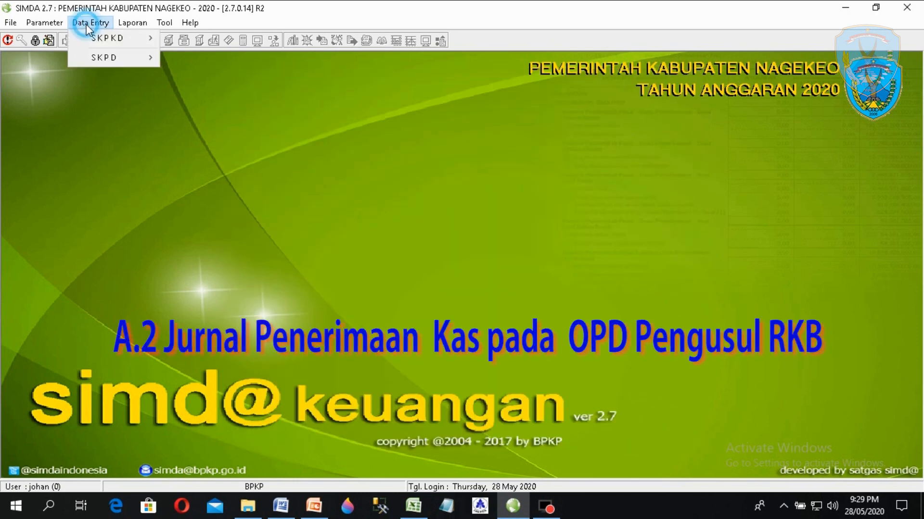
pyautogui.click(106, 57)
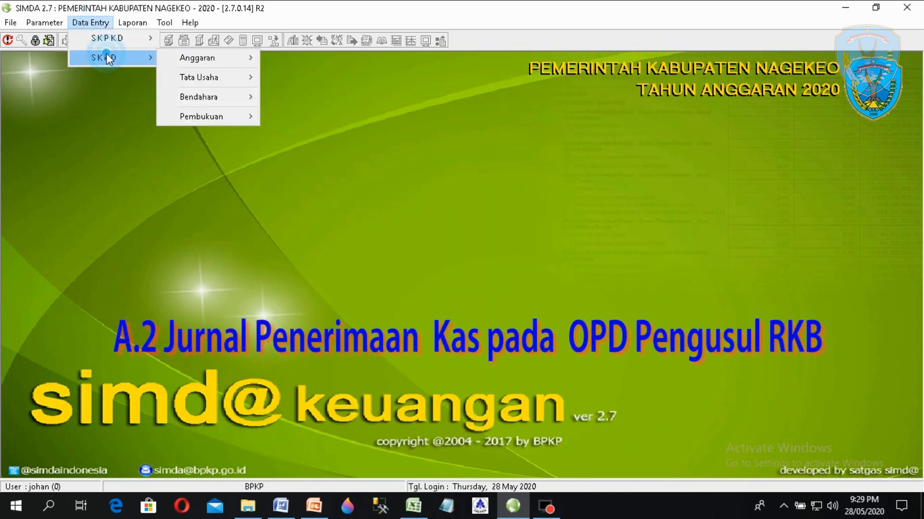
pyautogui.click(220, 116)
pyautogui.click(281, 119)
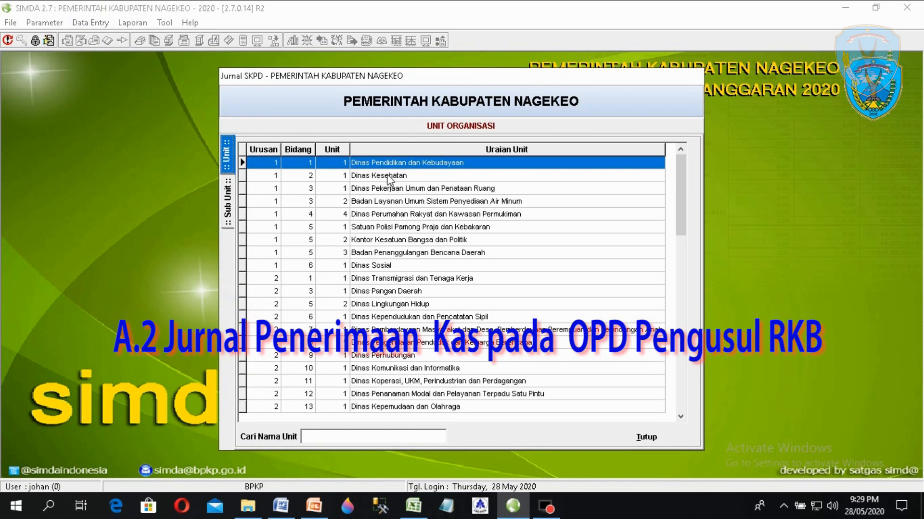
# - Choose Dinas Kesehatan > Dinas Kesehatan COVID-19 as the unit and open its journal list
pyautogui.click(387, 175)
pyautogui.doubleClick(389, 177)
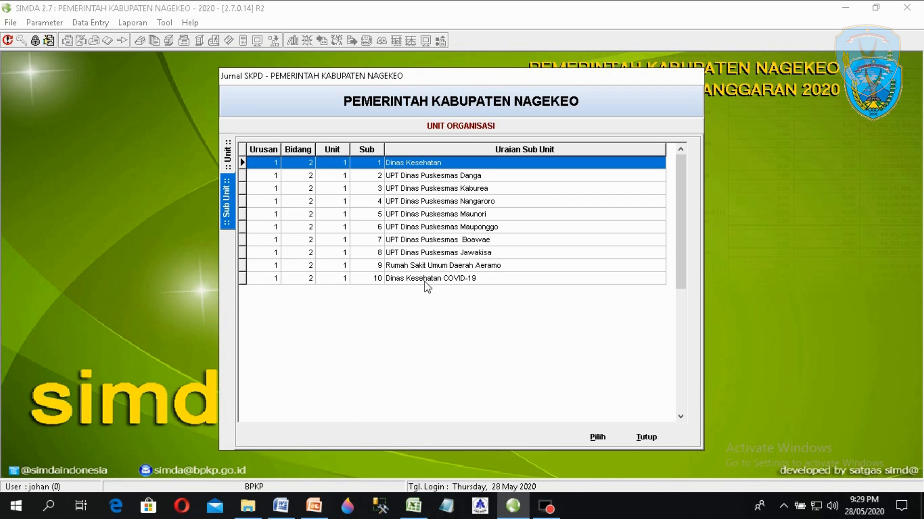
pyautogui.click(424, 279)
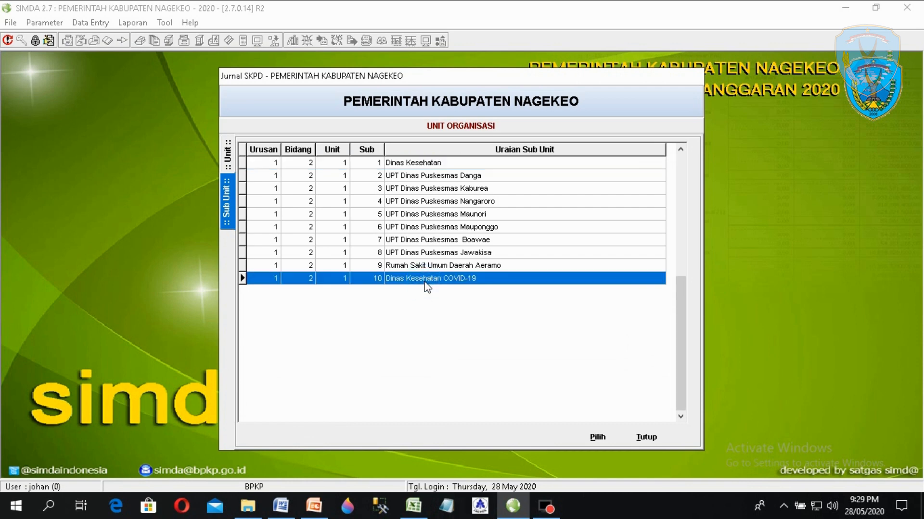
pyautogui.doubleClick(425, 279)
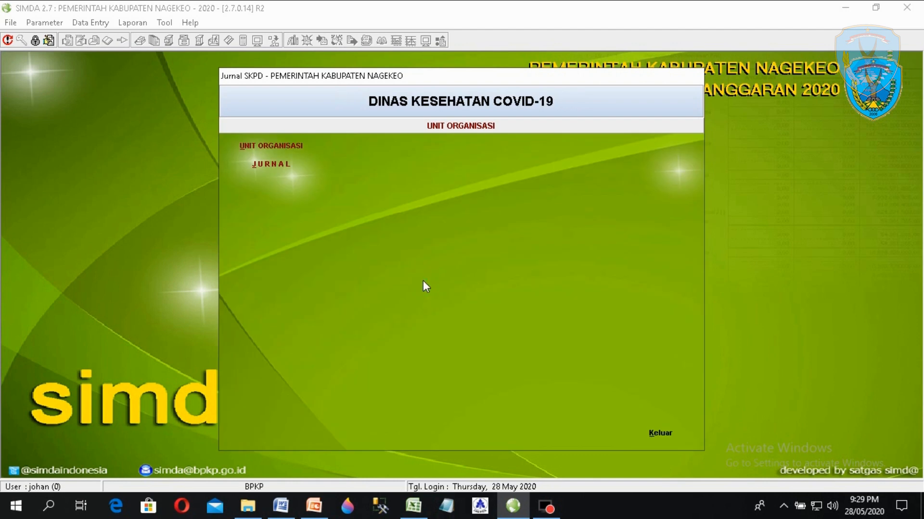
pyautogui.click(289, 168)
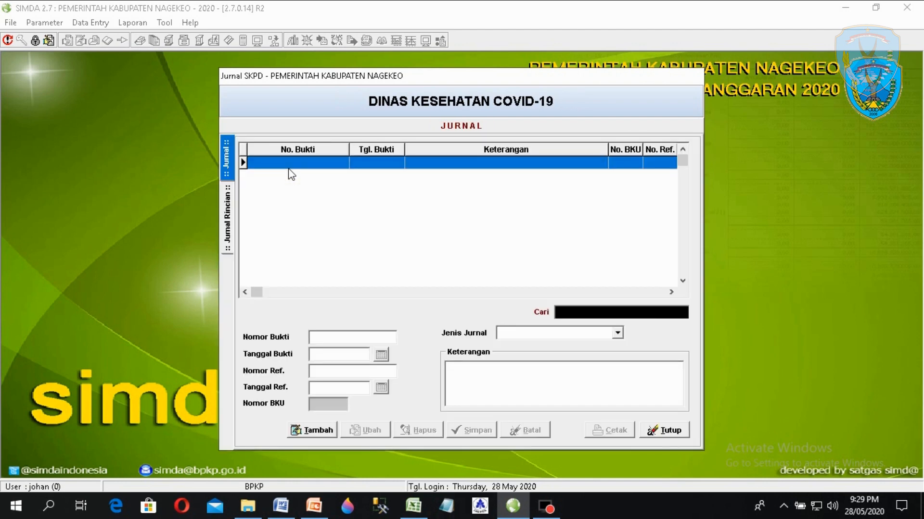
# - Start a new journal and paste voucher number 01/PEN.KAS/TUB-BTT/DINKES/2020 copied from Word
pyautogui.click(316, 433)
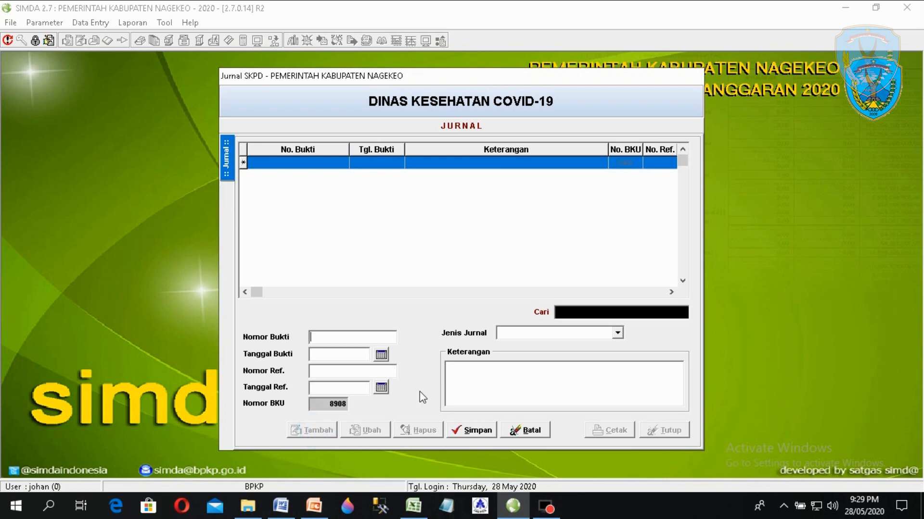
pyautogui.click(281, 506)
pyautogui.moveTo(295, 239); pyautogui.dragTo(528, 241)
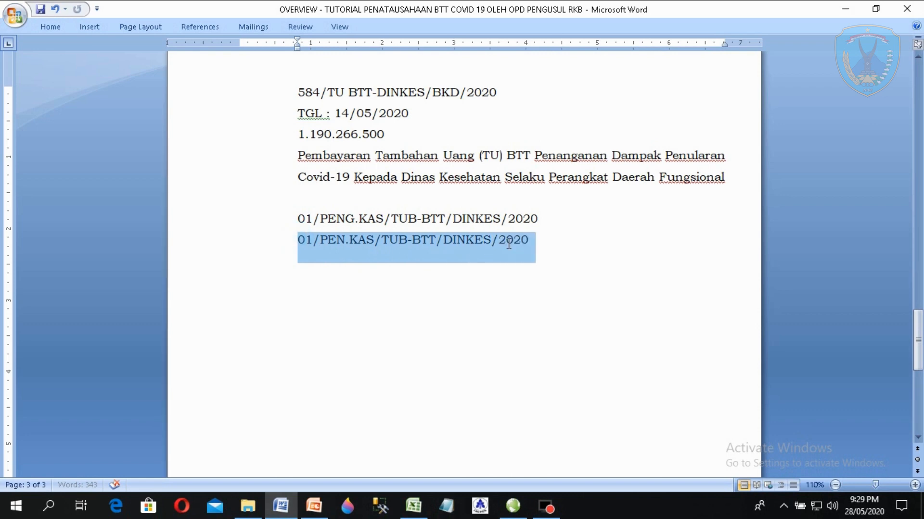
pyautogui.rightClick(463, 251)
pyautogui.click(488, 275)
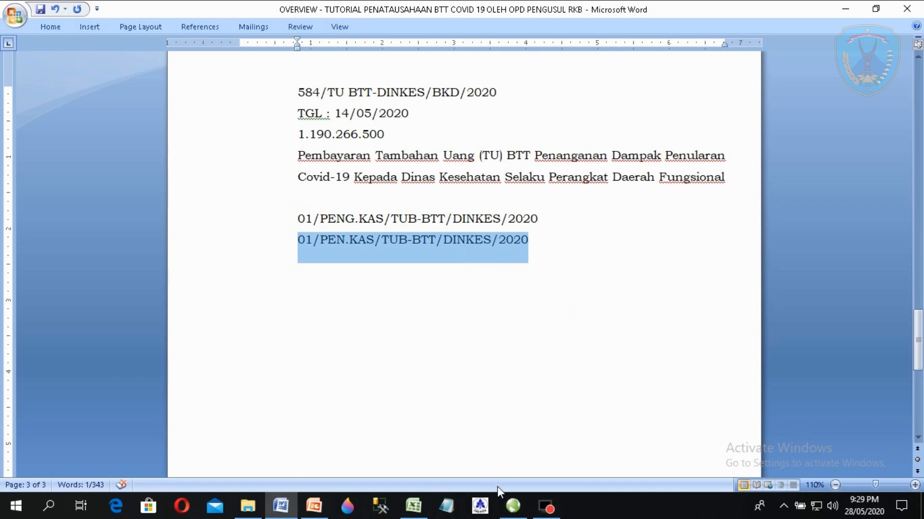
pyautogui.click(513, 505)
pyautogui.click(359, 337)
pyautogui.hotkey('ctrl', 'v')
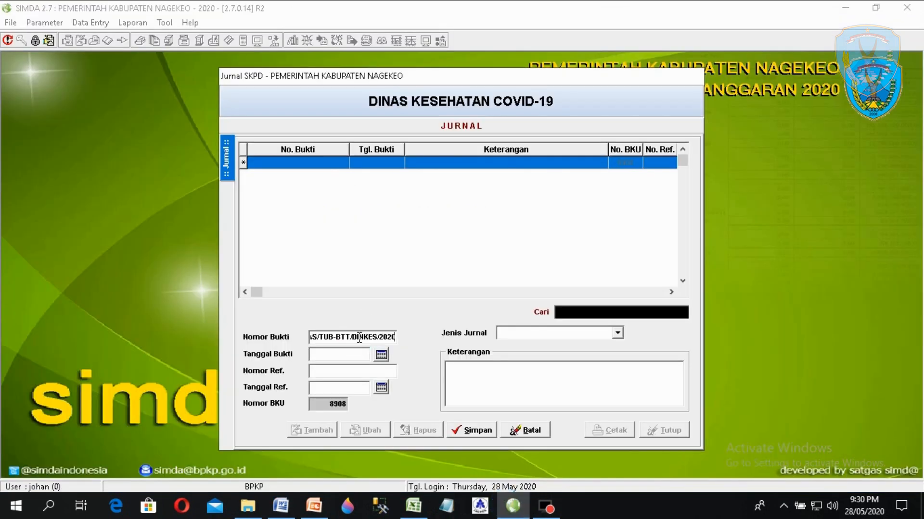
# - Date voucher and reference 14 May 2020, reusing the voucher number as Nomor Ref
pyautogui.click(381, 355)
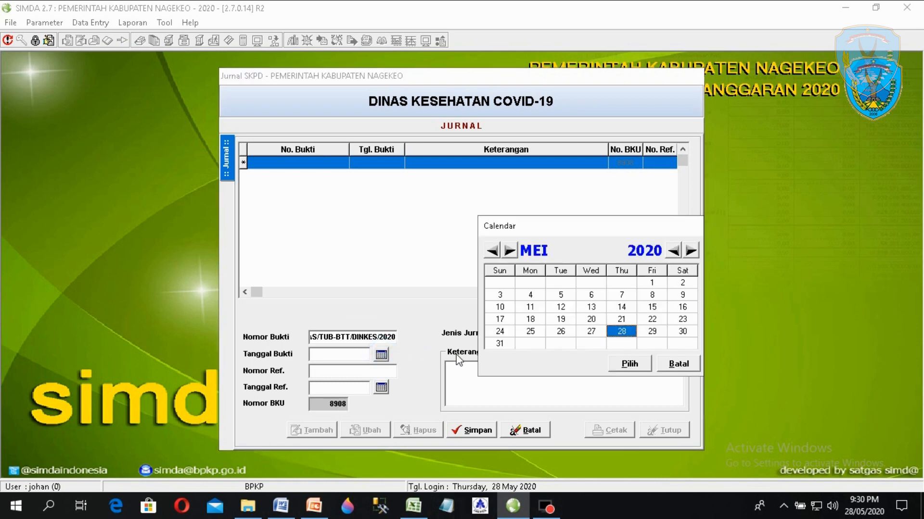
pyautogui.doubleClick(621, 307)
pyautogui.click(372, 371)
pyautogui.hotkey('ctrl', 'v')
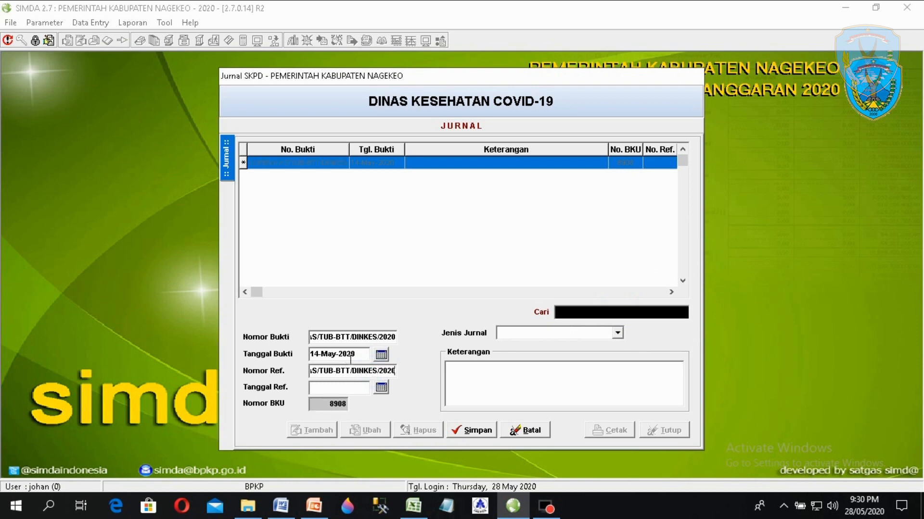
pyautogui.click(339, 388)
pyautogui.write('01/__/__')
pyautogui.click(381, 387)
pyautogui.doubleClick(622, 307)
# - Set Jenis Jurnal to Jurnal Penerimaan Kas and select the Pembayaran paragraph in Word
pyautogui.click(328, 355)
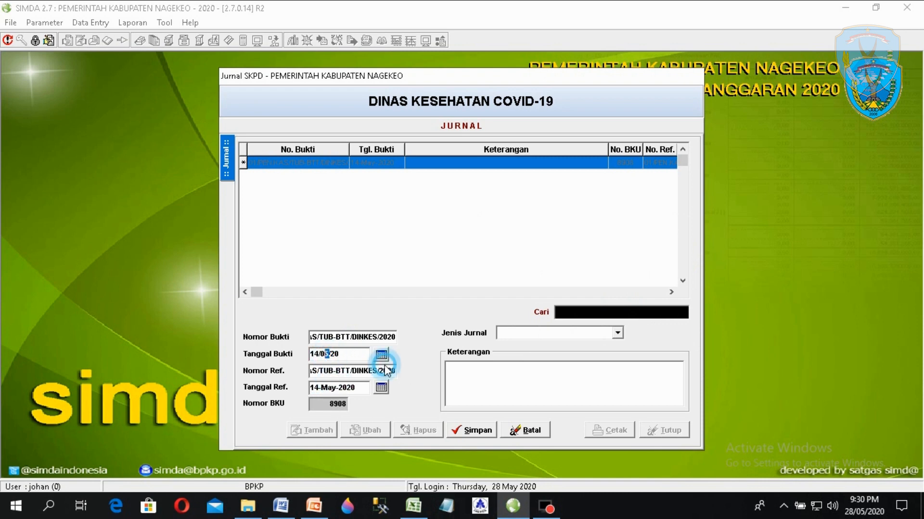
pyautogui.click(365, 373)
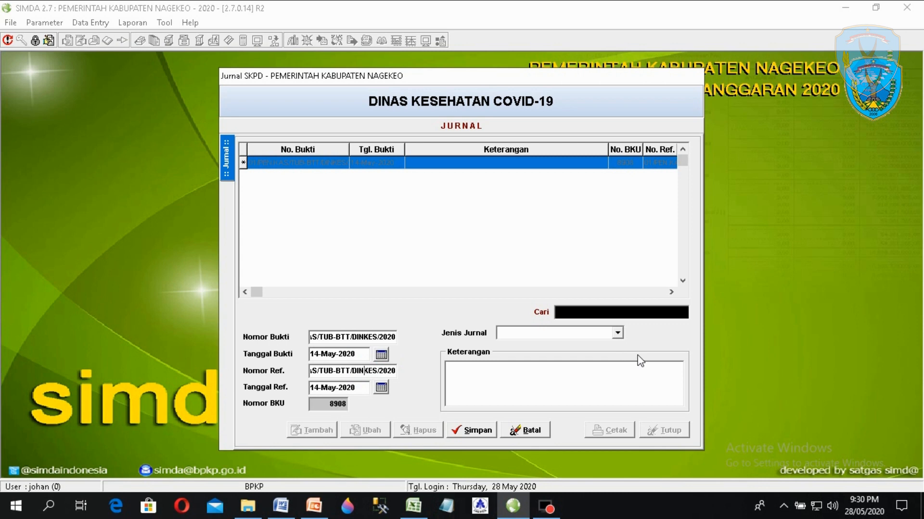
pyautogui.click(617, 333)
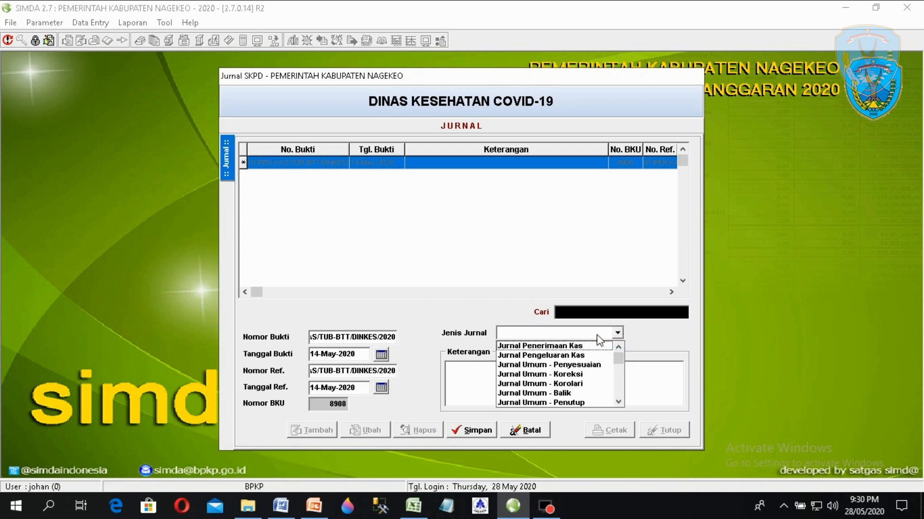
pyautogui.click(553, 346)
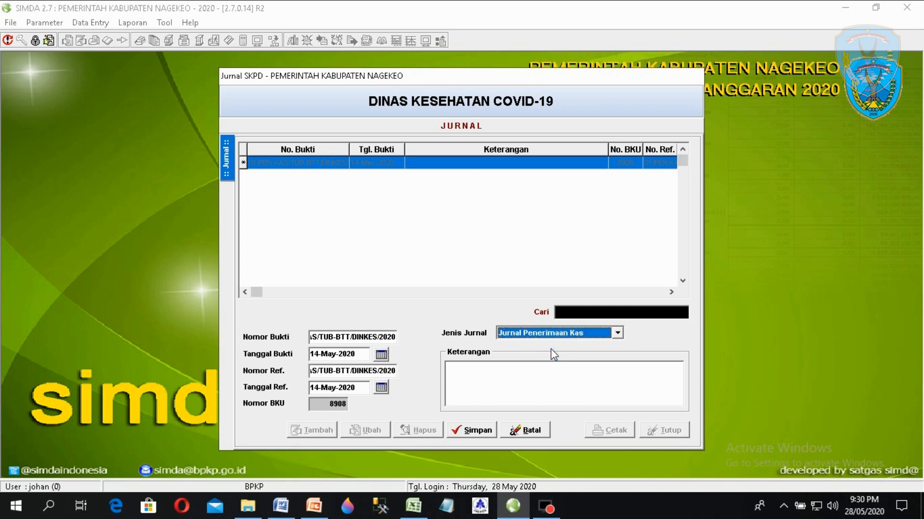
pyautogui.click(283, 506)
pyautogui.moveTo(297, 155); pyautogui.dragTo(727, 177)
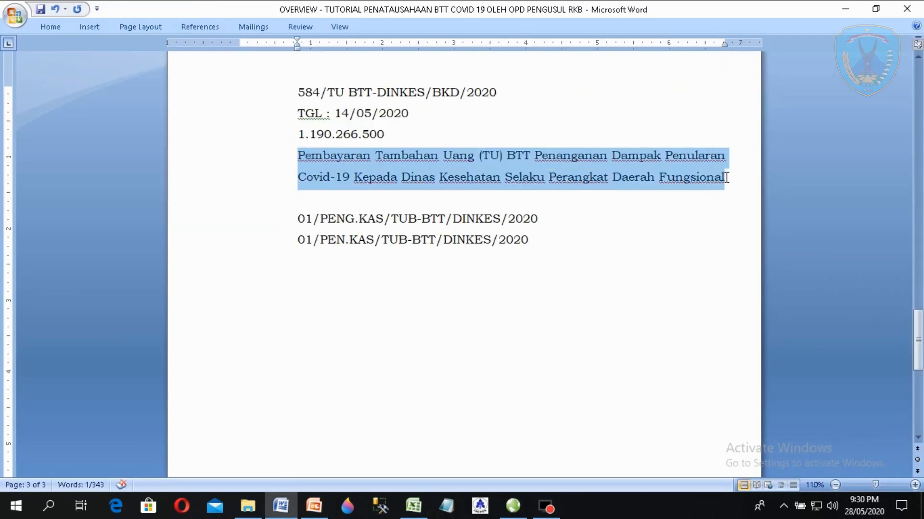
# - Paste the Pembayaran paragraph into Keterangan, prefix it with 'Jurnal Penerimaan Kas atas', and save
pyautogui.rightClick(657, 172)
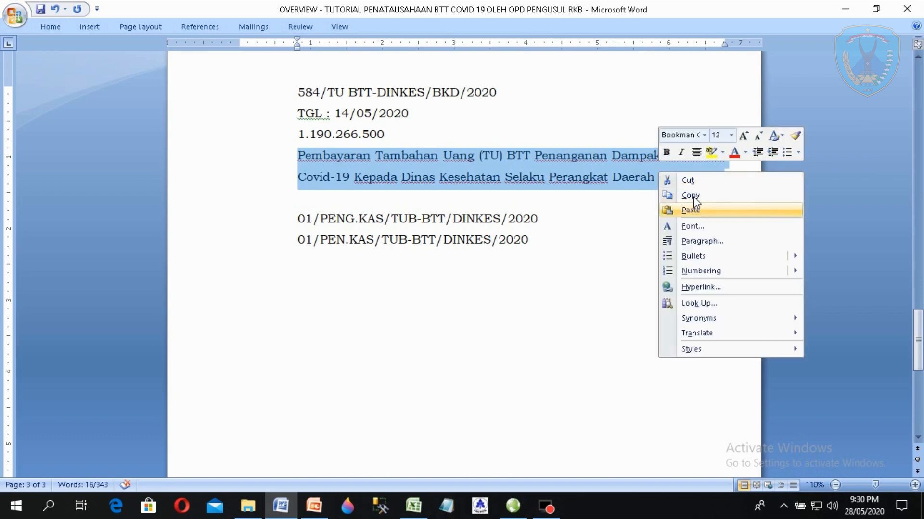
pyautogui.click(691, 195)
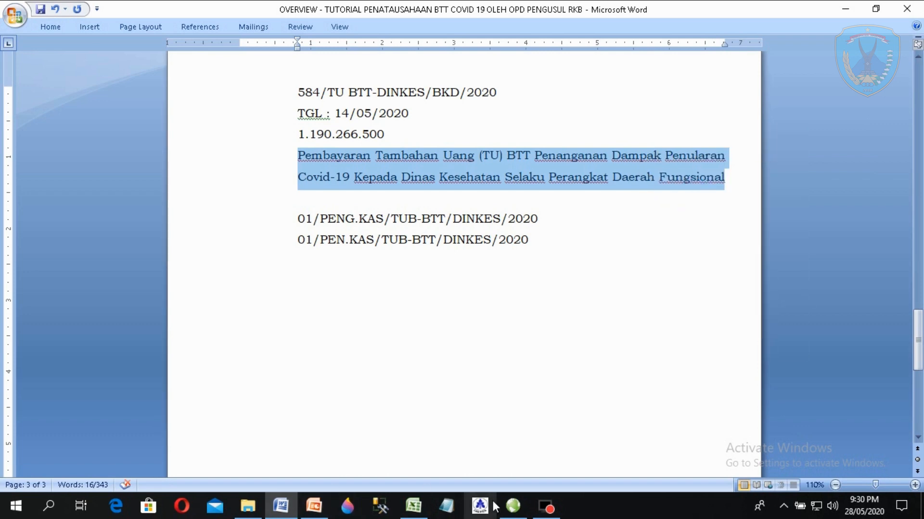
pyautogui.click(513, 506)
pyautogui.click(510, 386)
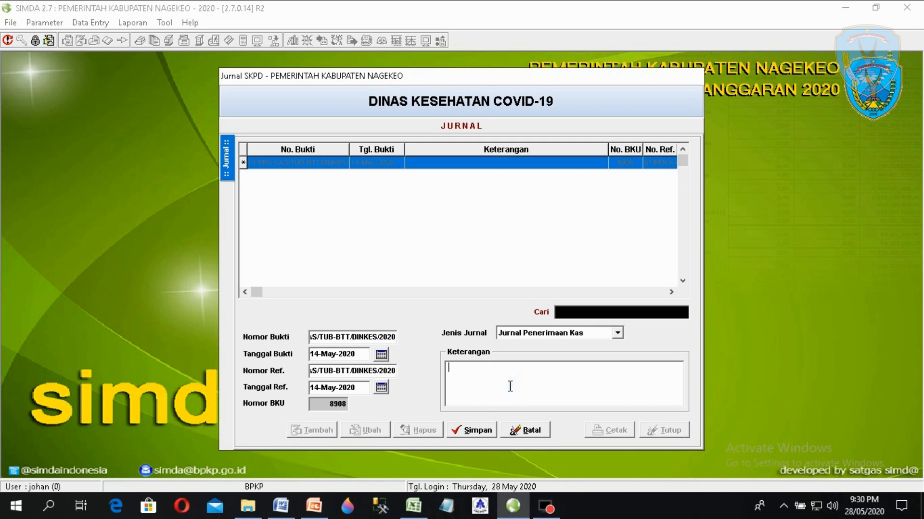
pyautogui.hotkey('ctrl', 'v')
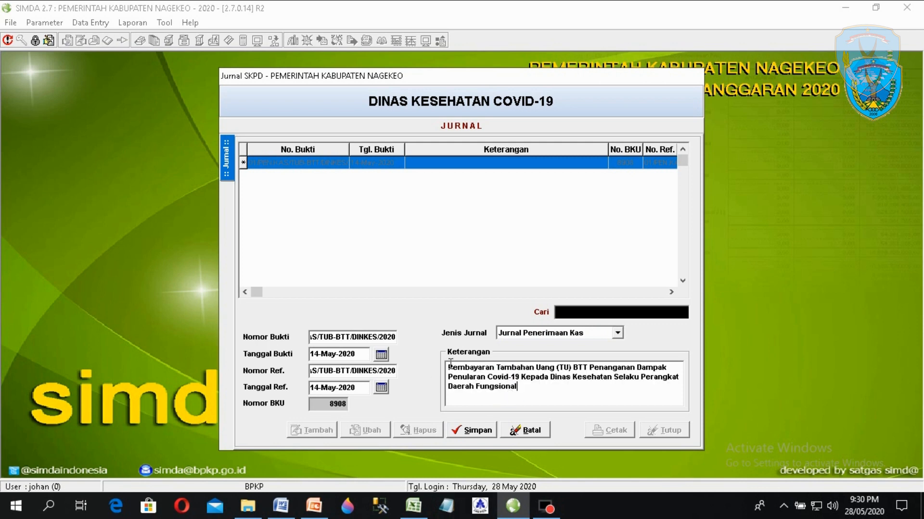
pyautogui.click(451, 365)
pyautogui.write('Jurnal ')
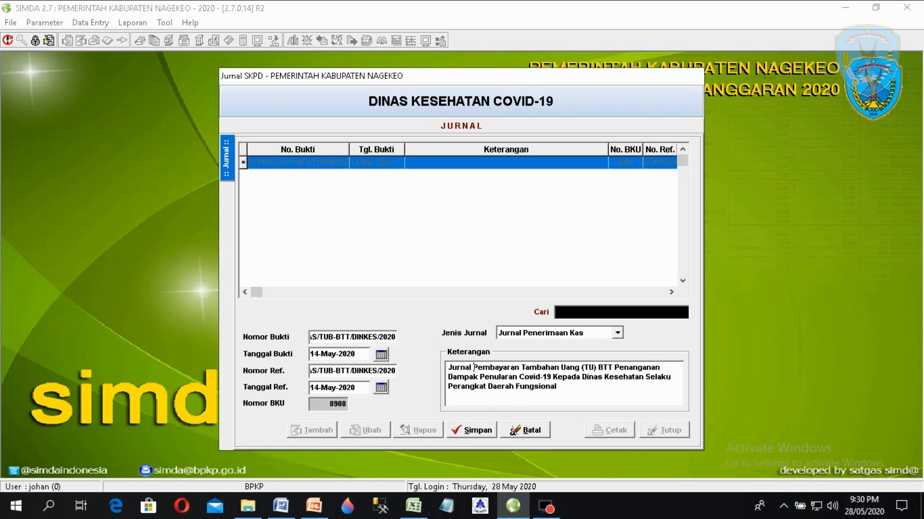
pyautogui.write('Penerimaan')
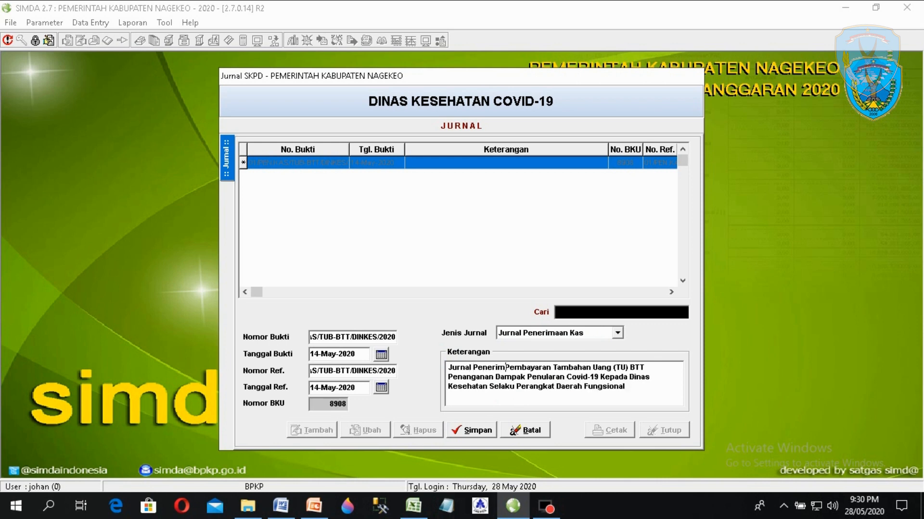
pyautogui.write(' Kas')
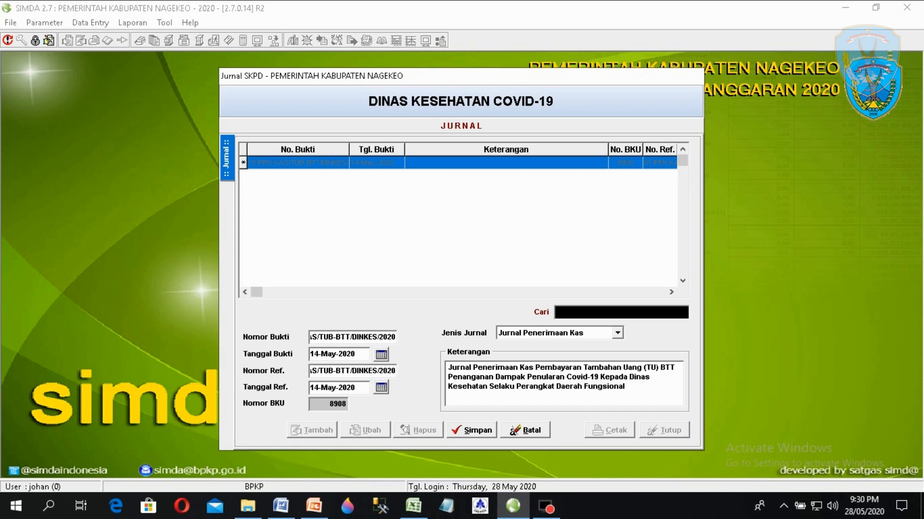
pyautogui.write(' atas')
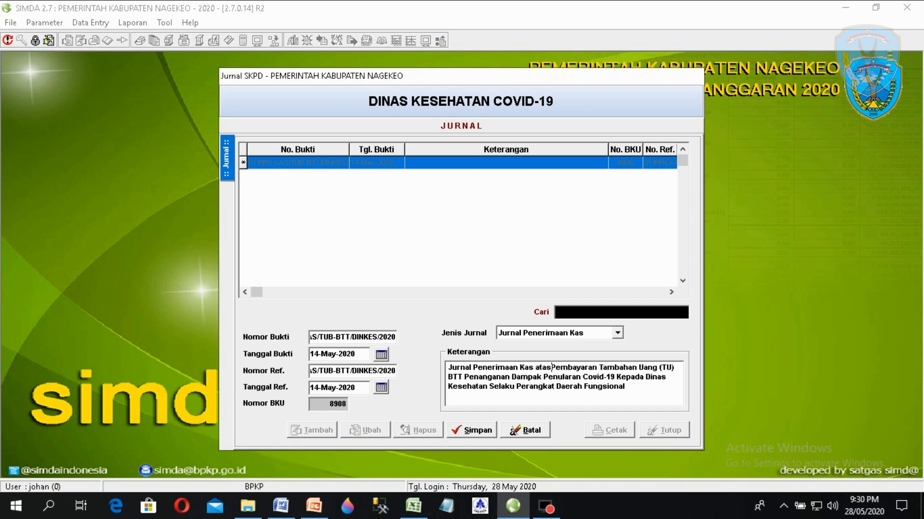
pyautogui.click(471, 432)
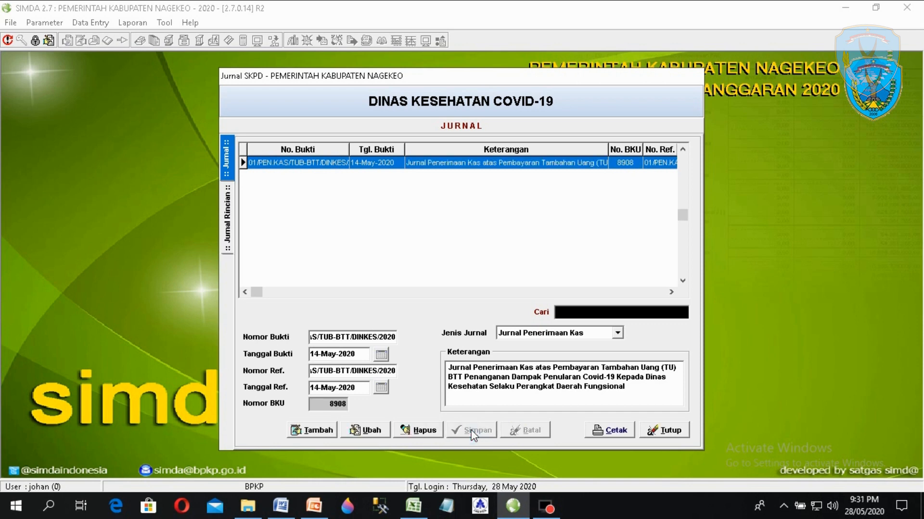
# - Open the saved journal's details and add a line on account 1.1.1.8.1 Kas Lainnya
pyautogui.doubleClick(355, 165)
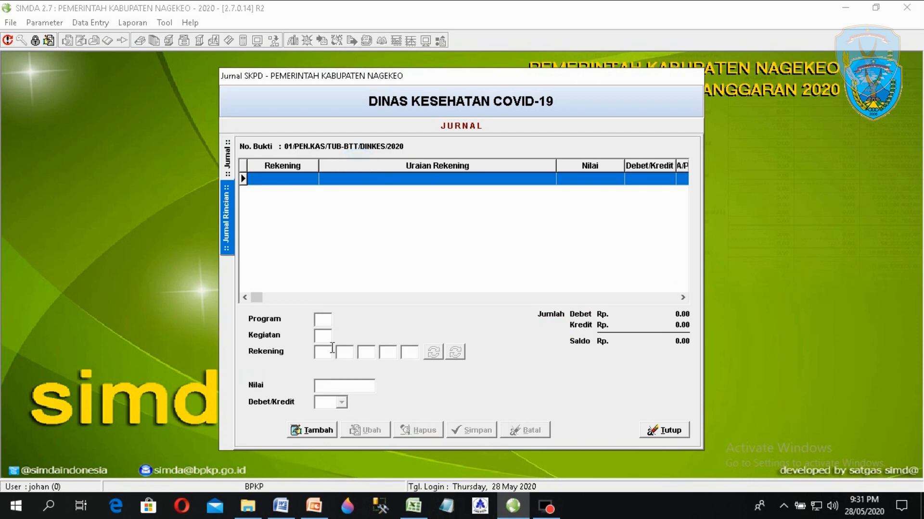
pyautogui.click(313, 431)
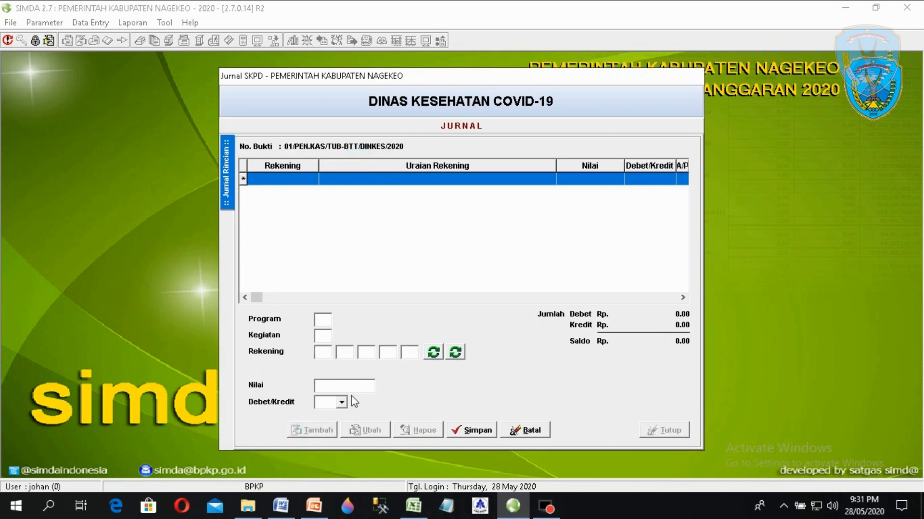
pyautogui.click(456, 354)
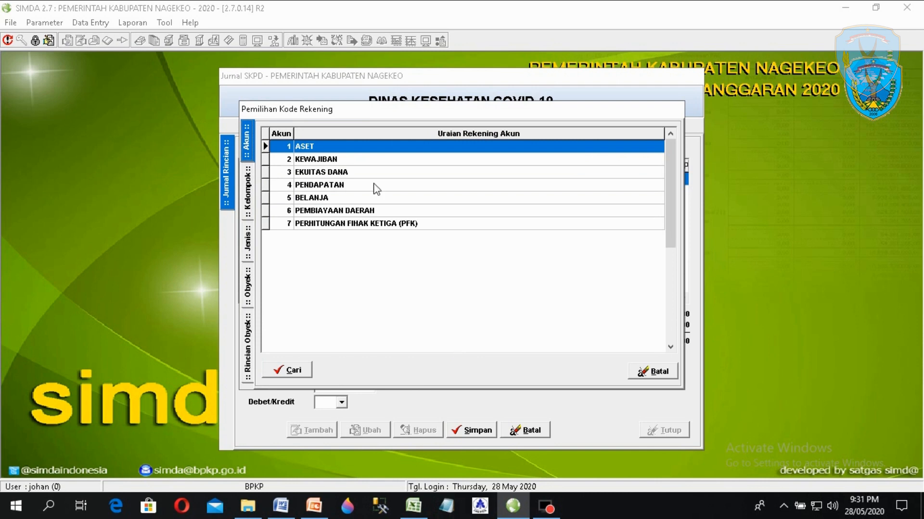
pyautogui.doubleClick(332, 147)
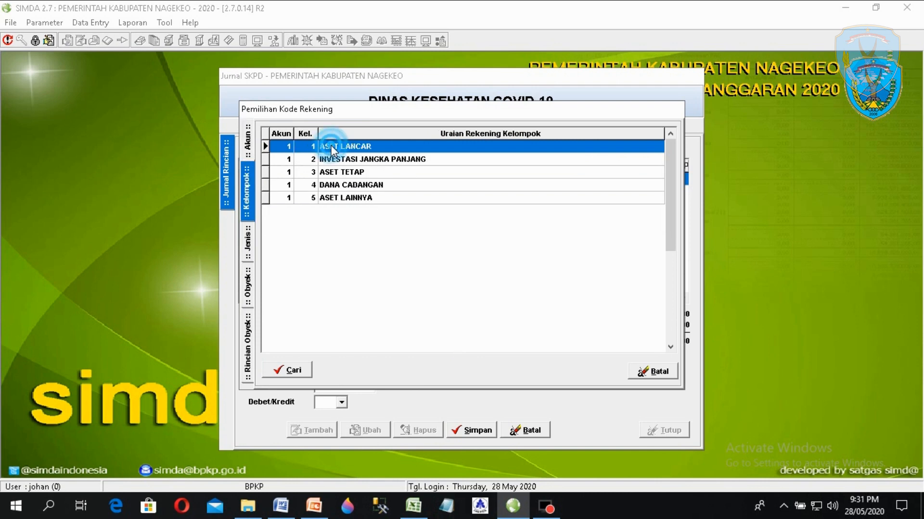
pyautogui.doubleClick(332, 147)
pyautogui.doubleClick(332, 149)
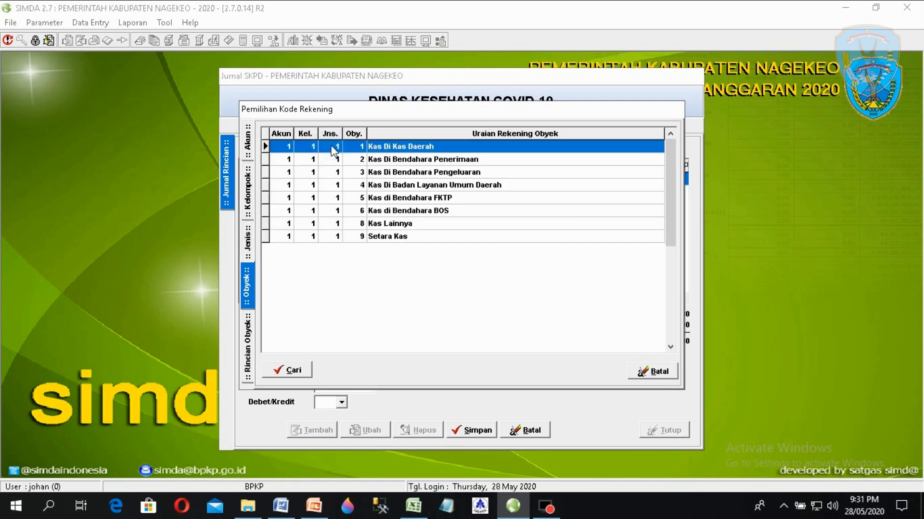
pyautogui.doubleClick(378, 225)
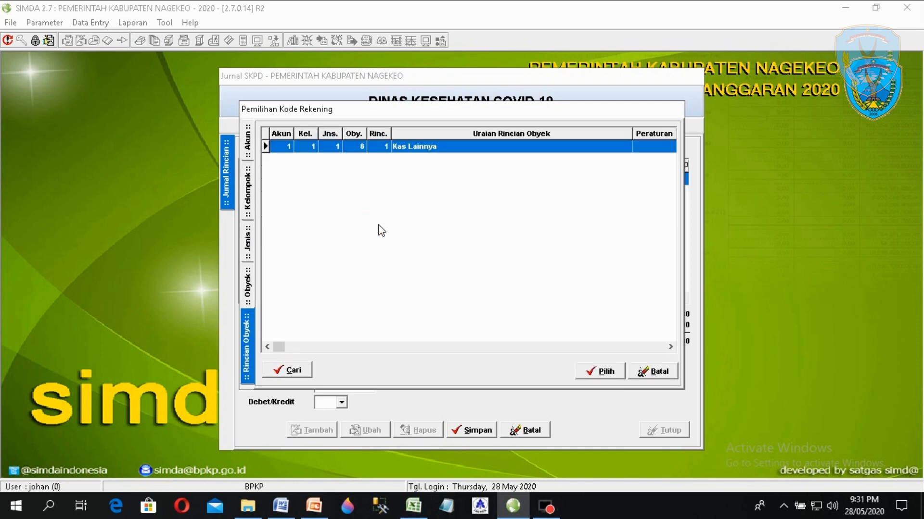
pyautogui.doubleClick(461, 150)
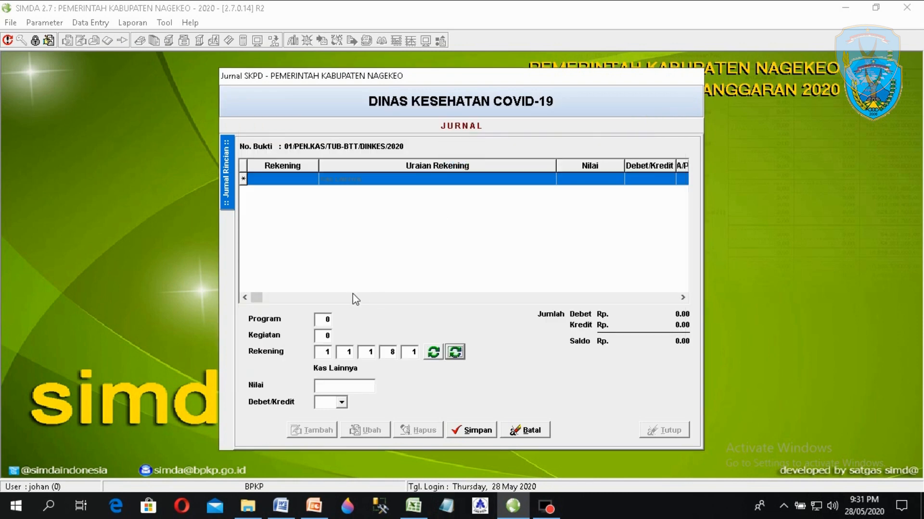
pyautogui.click(321, 387)
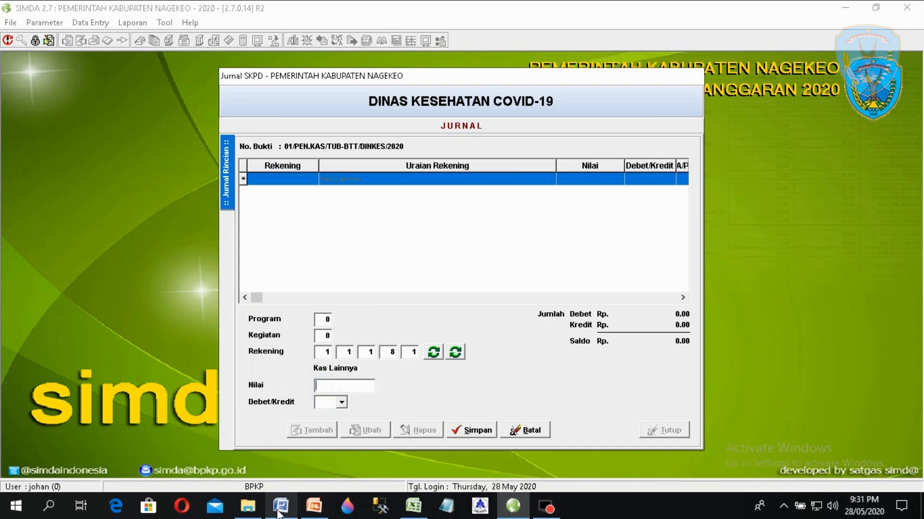
pyautogui.click(281, 506)
# - Copy 1.190.266.500 from the Word notes and paste it into the Kas Lainnya Nilai field
pyautogui.moveTo(389, 134)
pyautogui.mouseDown()
pyautogui.moveTo(300, 140)
pyautogui.moveTo(383, 134)
pyautogui.mouseUp()
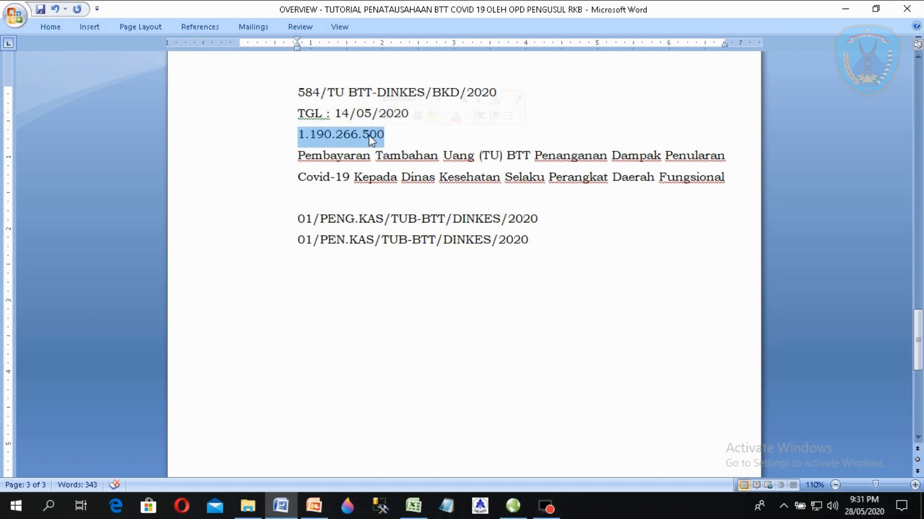
pyautogui.rightClick(370, 137)
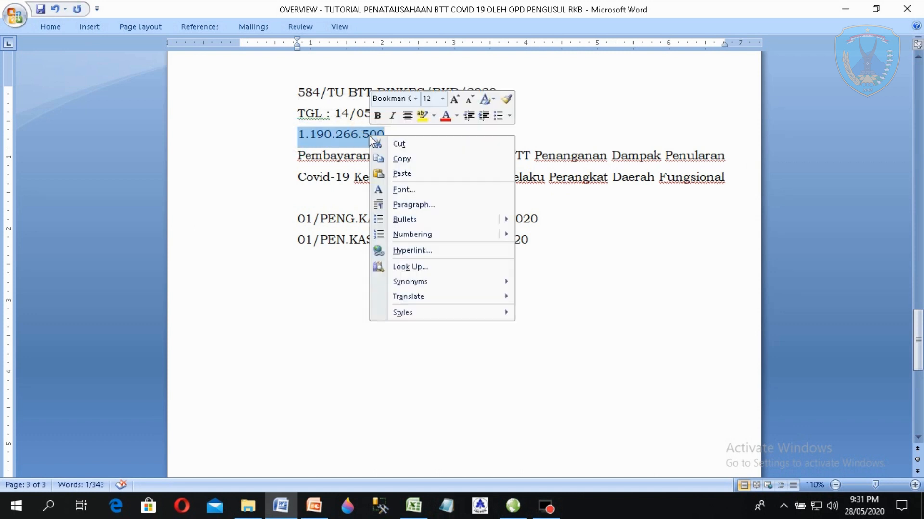
pyautogui.click(394, 159)
pyautogui.click(521, 505)
pyautogui.click(339, 387)
pyautogui.hotkey('ctrl', 'v')
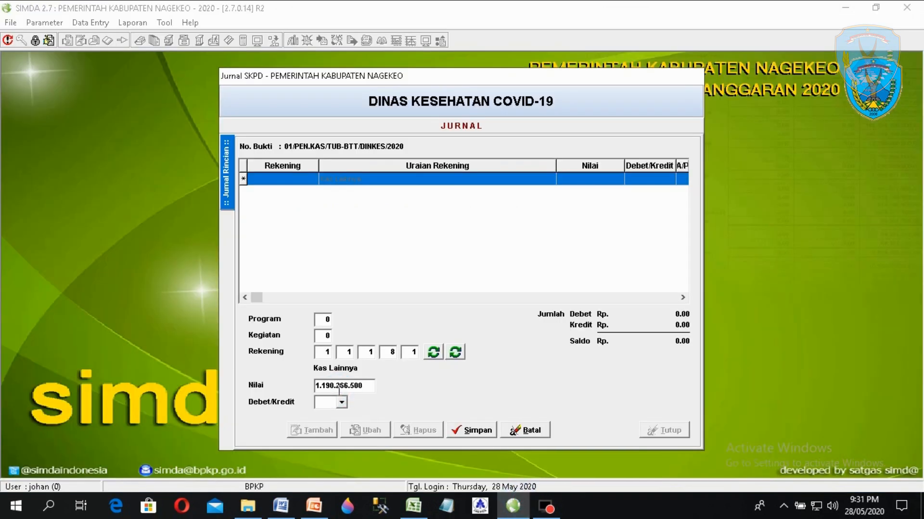
pyautogui.click(353, 386)
pyautogui.press('BackSpace')
pyautogui.press('Left')
pyautogui.press('Left')
pyautogui.press('Left')
pyautogui.press('BackSpace')
pyautogui.press('Left')
pyautogui.press('Left')
pyautogui.press('BackSpace')
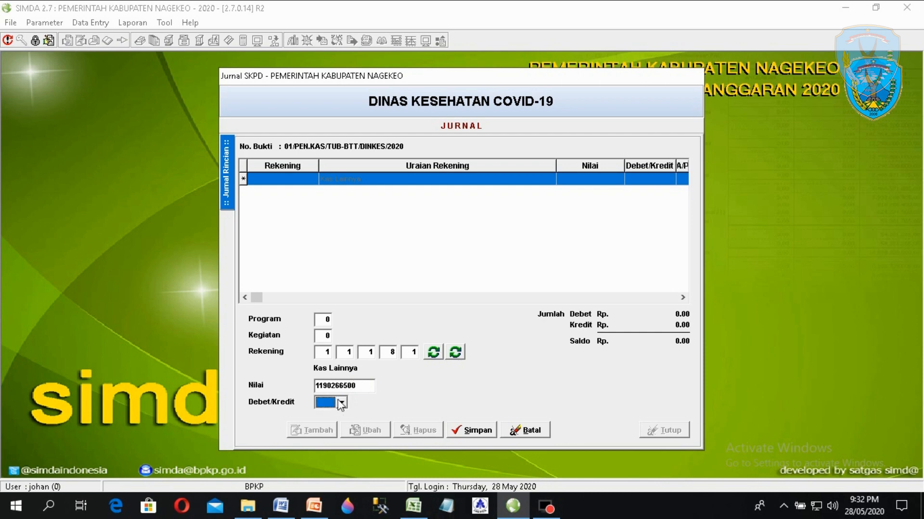
pyautogui.click(336, 403)
pyautogui.click(324, 414)
pyautogui.click(467, 431)
pyautogui.moveTo(319, 385); pyautogui.dragTo(242, 392)
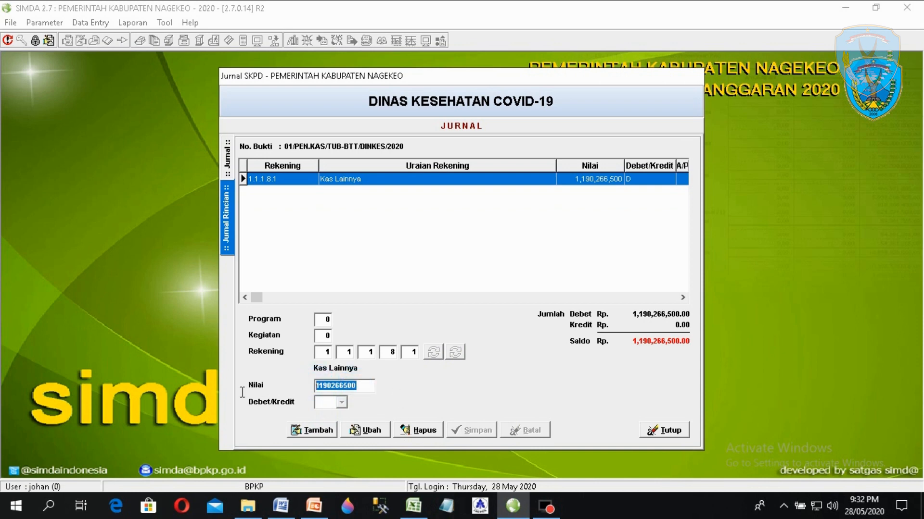
pyautogui.rightClick(331, 389)
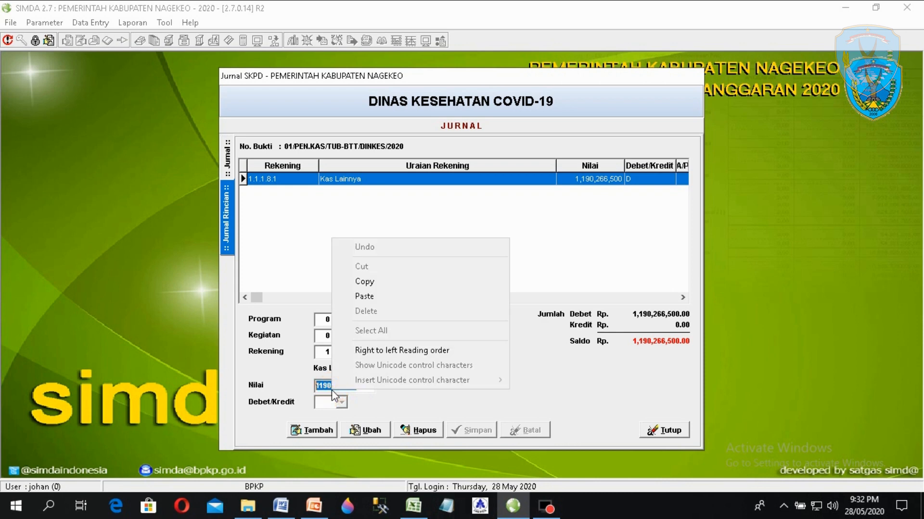
pyautogui.click(364, 282)
pyautogui.click(312, 430)
# - Pick account 2.1.6.1.1 Utang Jangka Pendek Lainnya from the KEWAJIBAN branch of the lookup
pyautogui.click(456, 358)
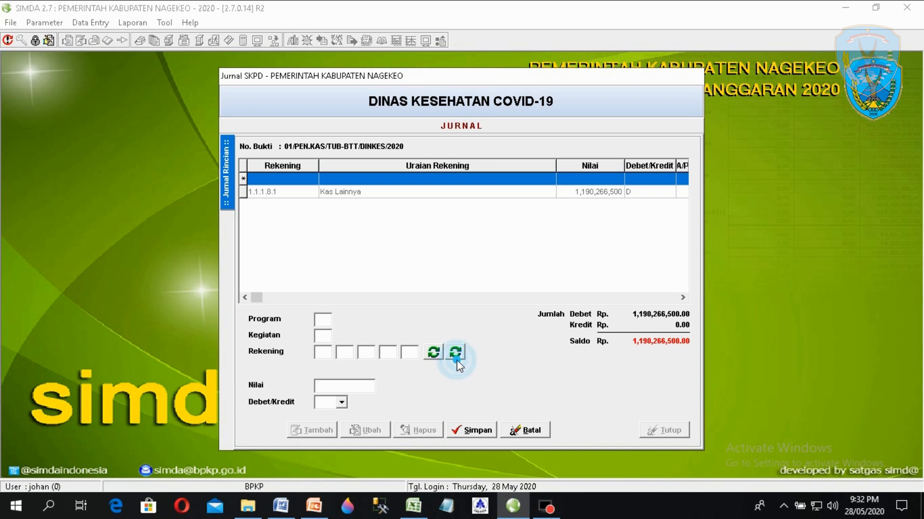
pyautogui.click(455, 353)
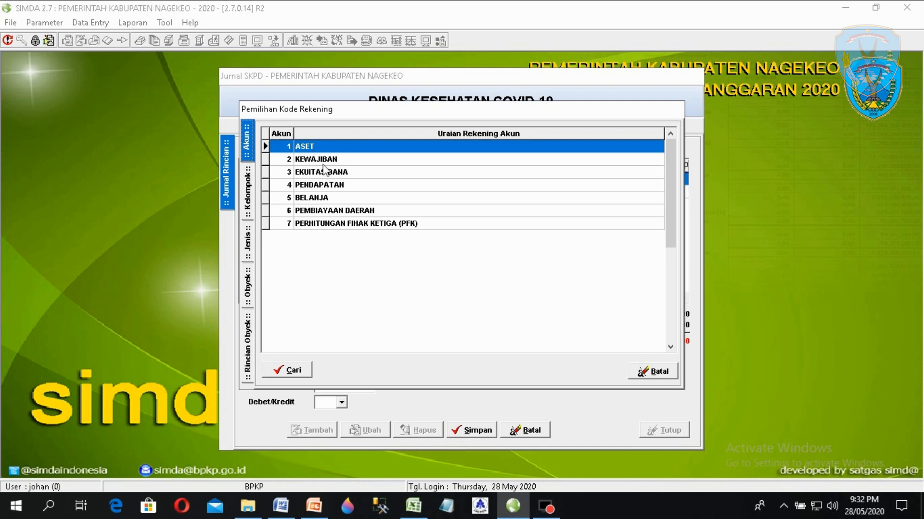
pyautogui.doubleClick(319, 159)
pyautogui.doubleClick(350, 145)
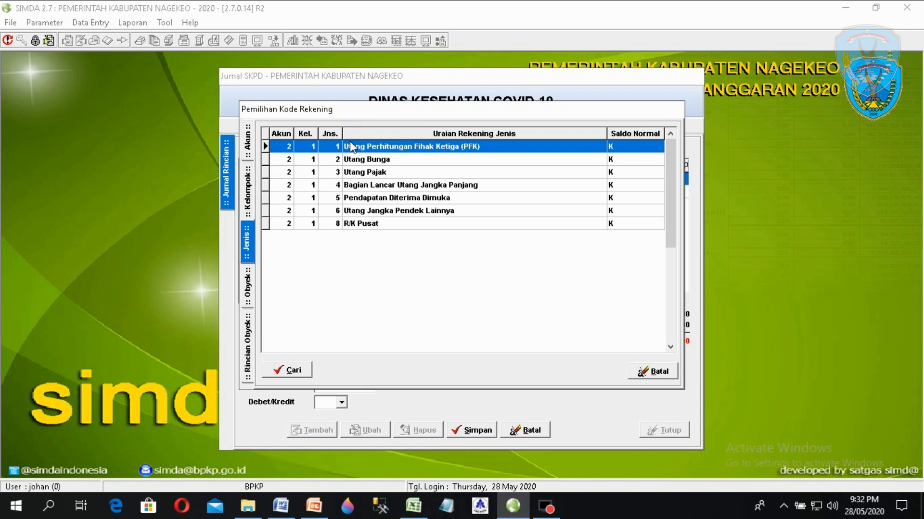
pyautogui.doubleClick(383, 210)
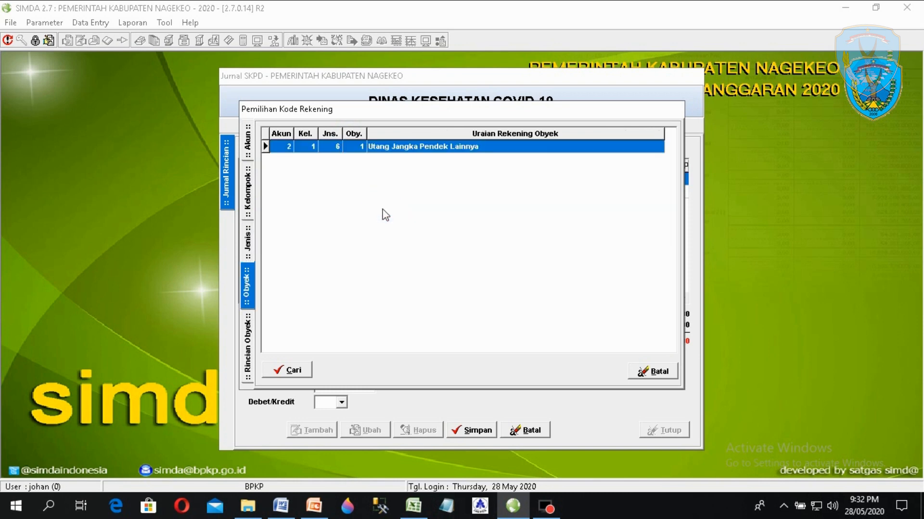
pyautogui.doubleClick(391, 147)
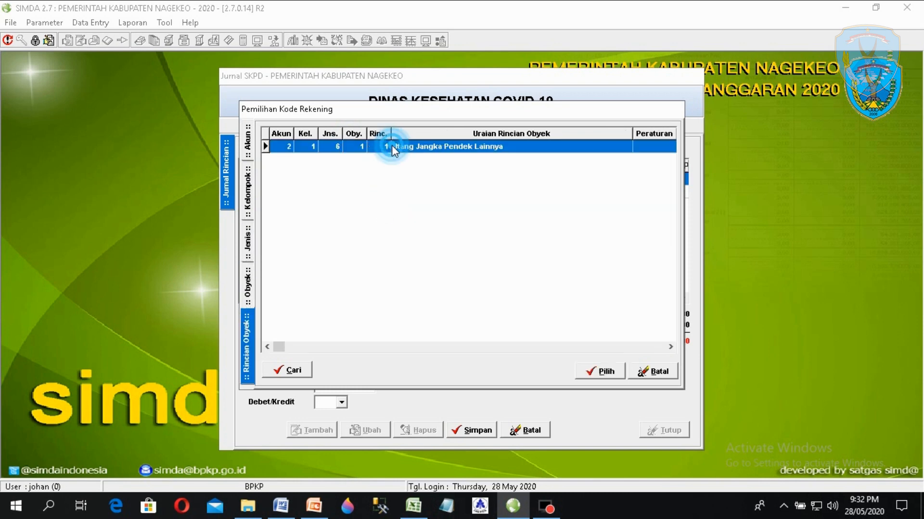
pyautogui.doubleClick(393, 147)
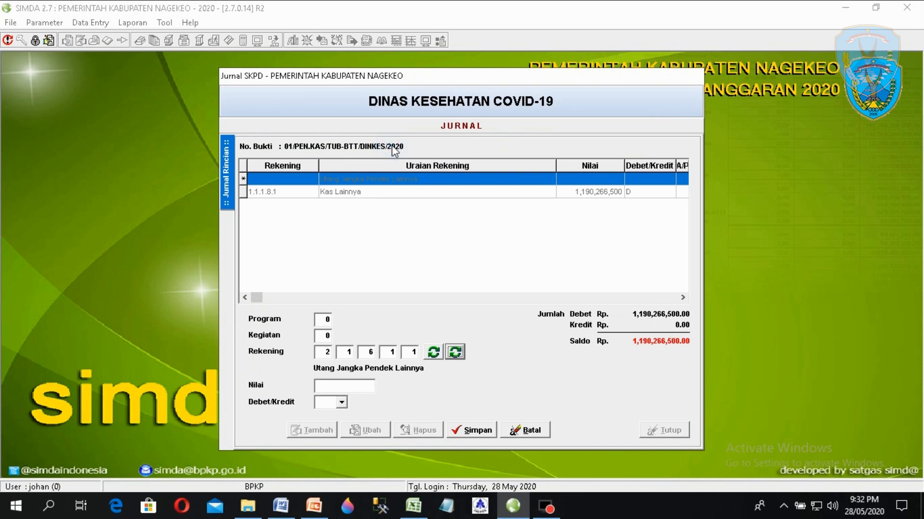
pyautogui.click(332, 391)
pyautogui.hotkey('ctrl', 'v')
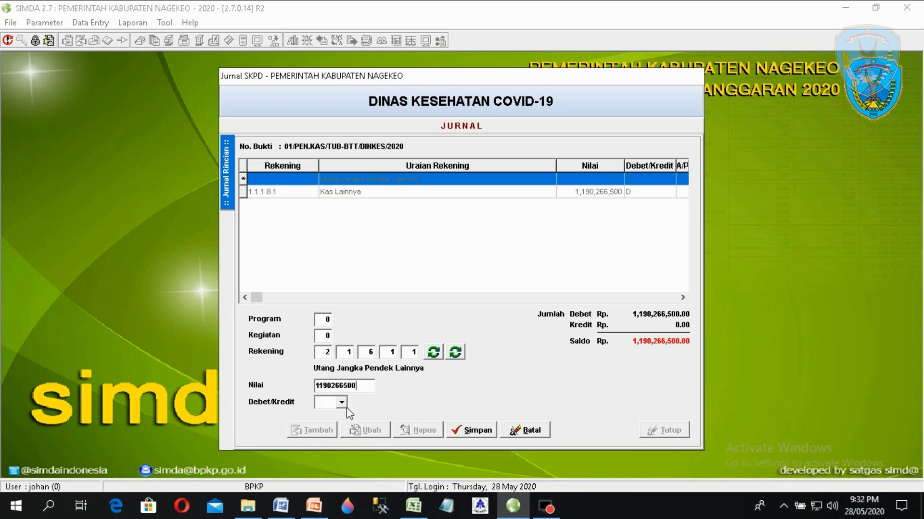
pyautogui.click(342, 403)
pyautogui.click(321, 423)
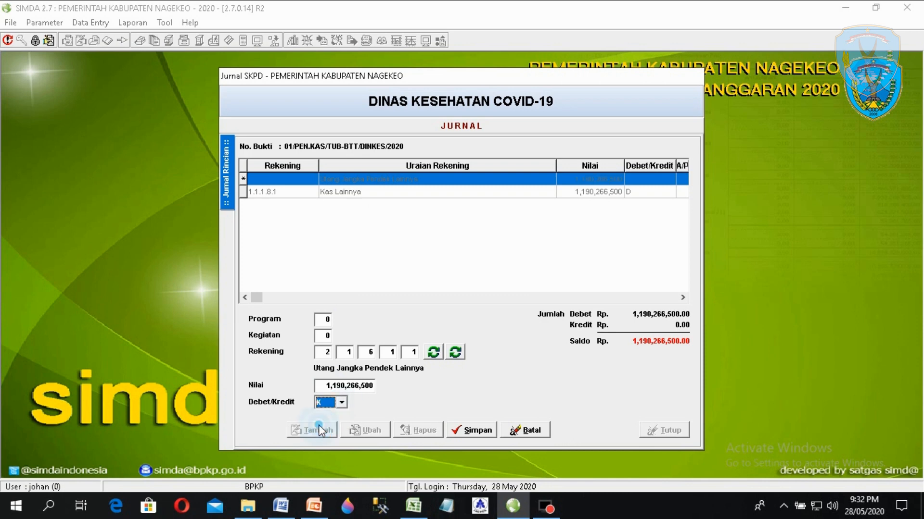
pyautogui.click(460, 436)
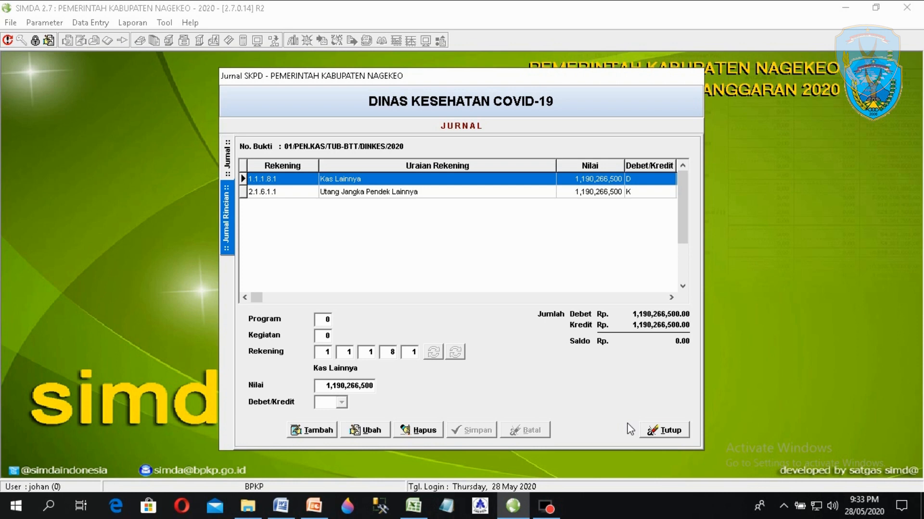
# - Close the journal and open the Laporan Bendahara Pengeluaran dialog with Buku Kas Pengeluaran selected
pyautogui.click(676, 437)
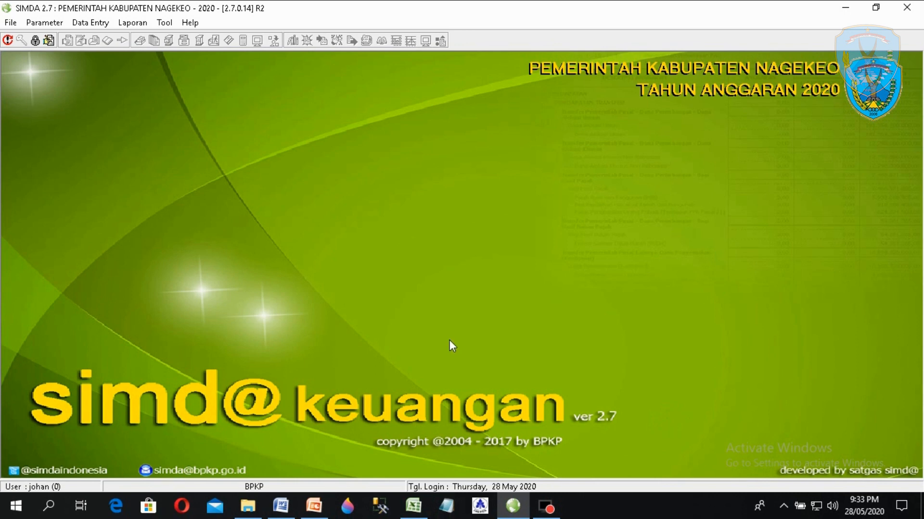
pyautogui.click(126, 24)
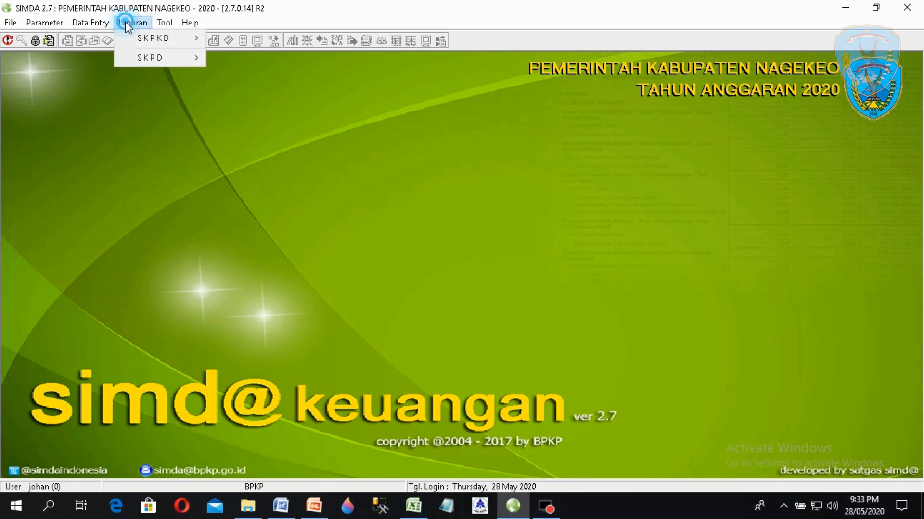
pyautogui.moveTo(160, 64)
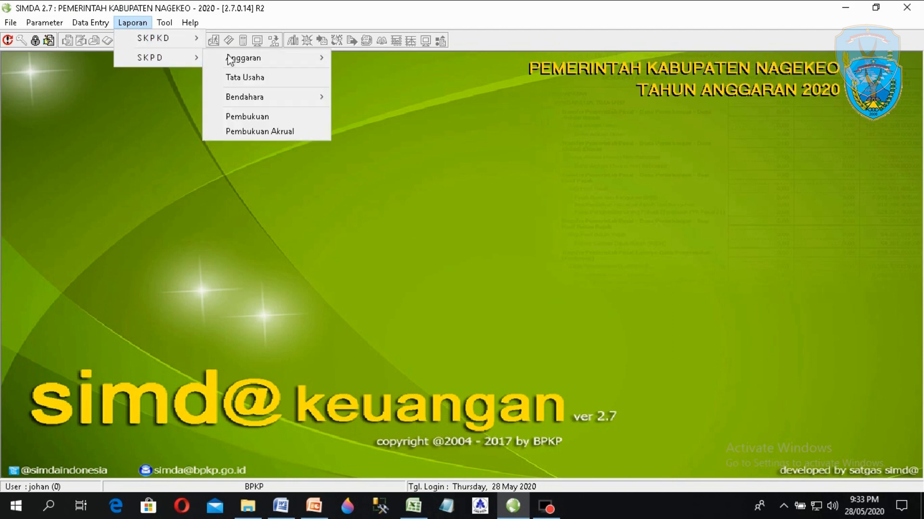
pyautogui.moveTo(295, 100)
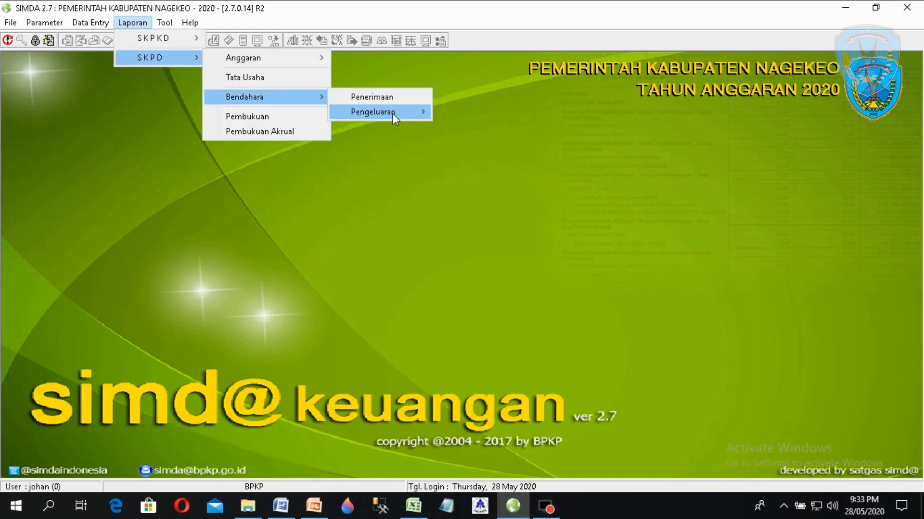
pyautogui.moveTo(393, 113)
pyautogui.click(476, 113)
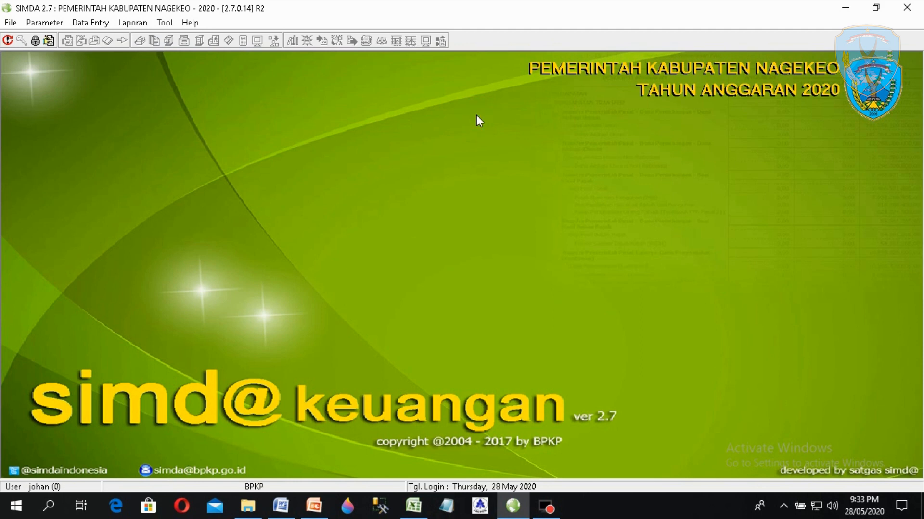
pyautogui.click(330, 196)
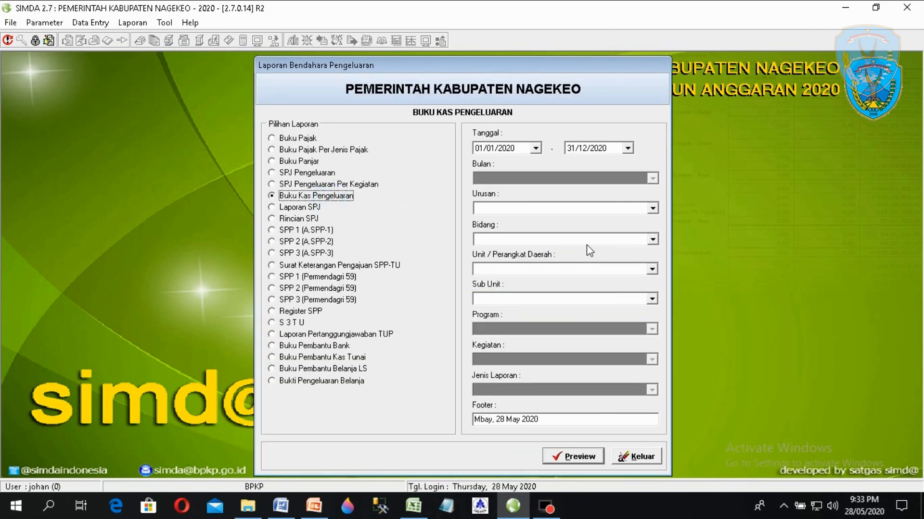
# - Pick Urusan 1, Bidang 2 Kesehatan, Unit 1 Dinas Kesehatan, Sub Unit 10 Dinas Kesehatan COVID-19
pyautogui.click(652, 208)
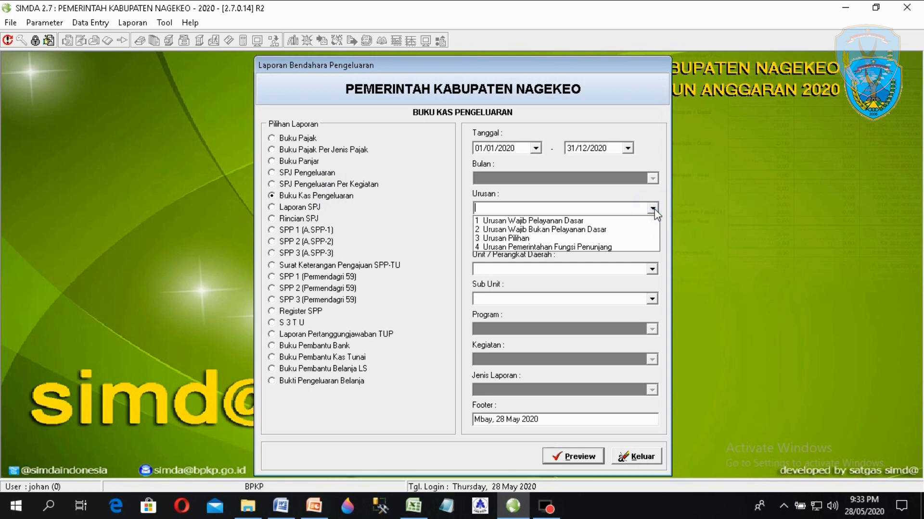
pyautogui.click(616, 220)
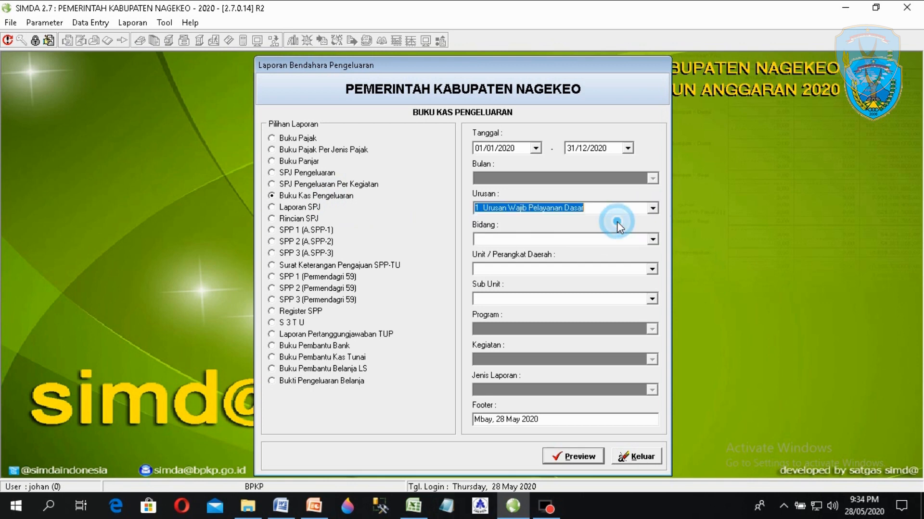
pyautogui.click(652, 240)
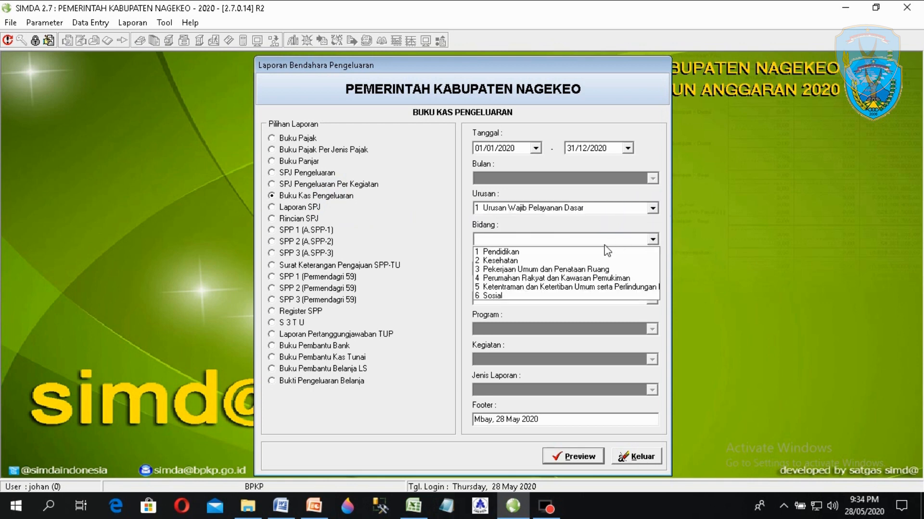
pyautogui.click(553, 261)
pyautogui.click(651, 269)
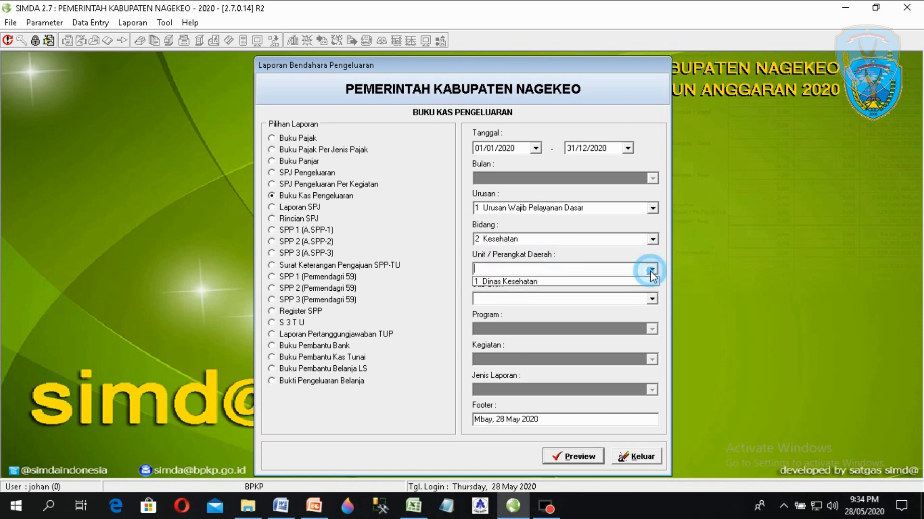
pyautogui.click(632, 281)
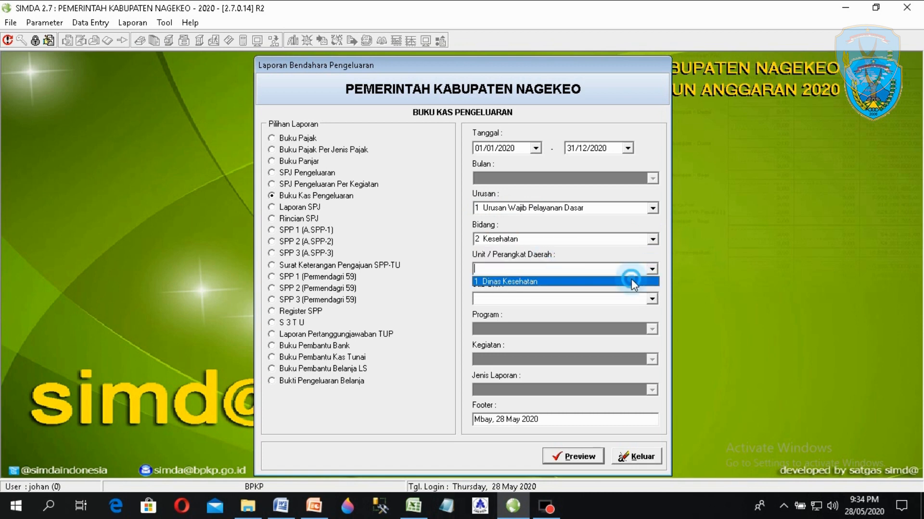
pyautogui.click(652, 299)
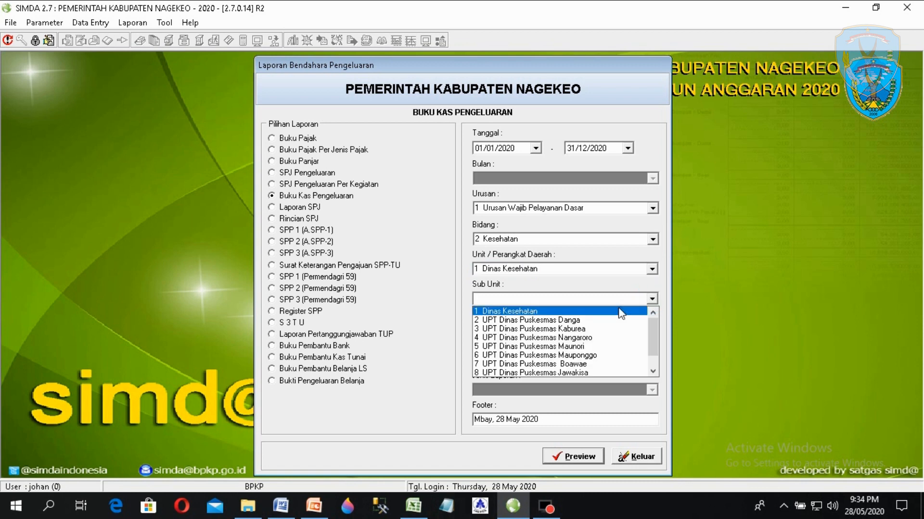
pyautogui.scroll(-1, 654, 341)
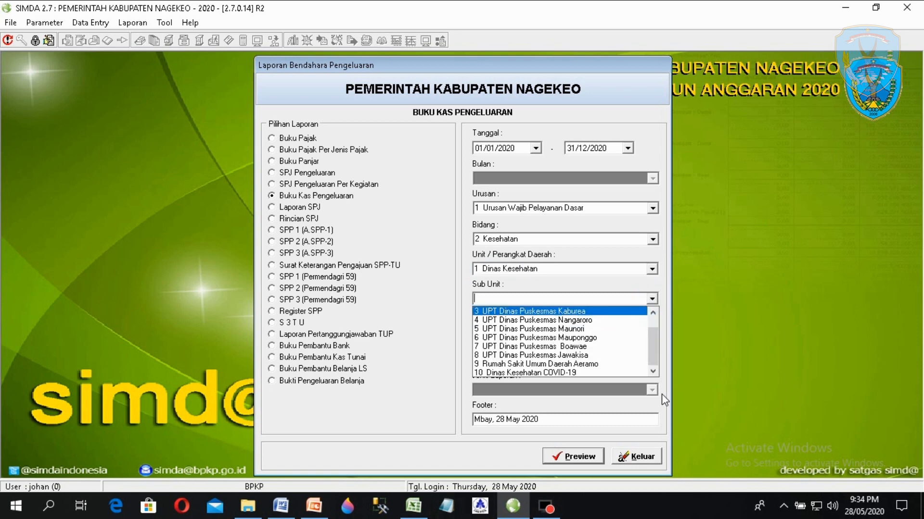
pyautogui.click(605, 373)
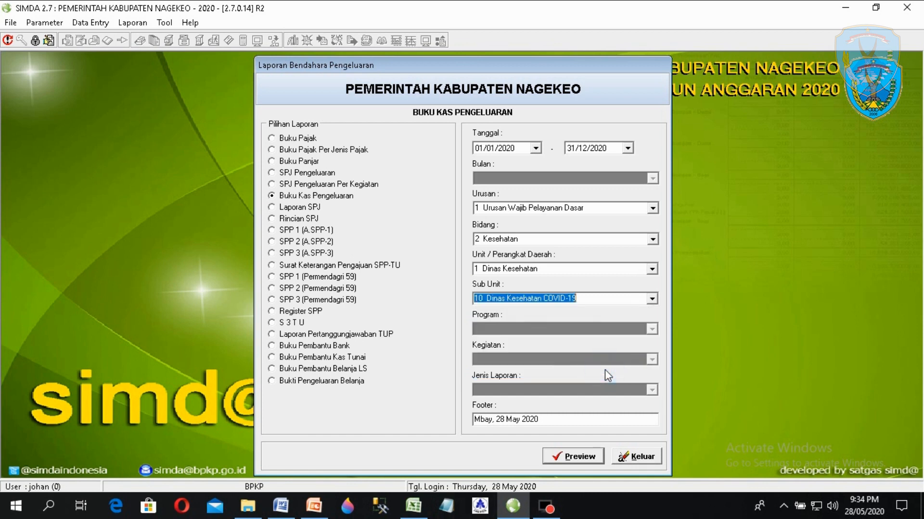
# - Preview the Buku Kas Pengeluaran report (Sisa Kas 1,190,266,500), close it, and return to PowerPoint
pyautogui.click(578, 457)
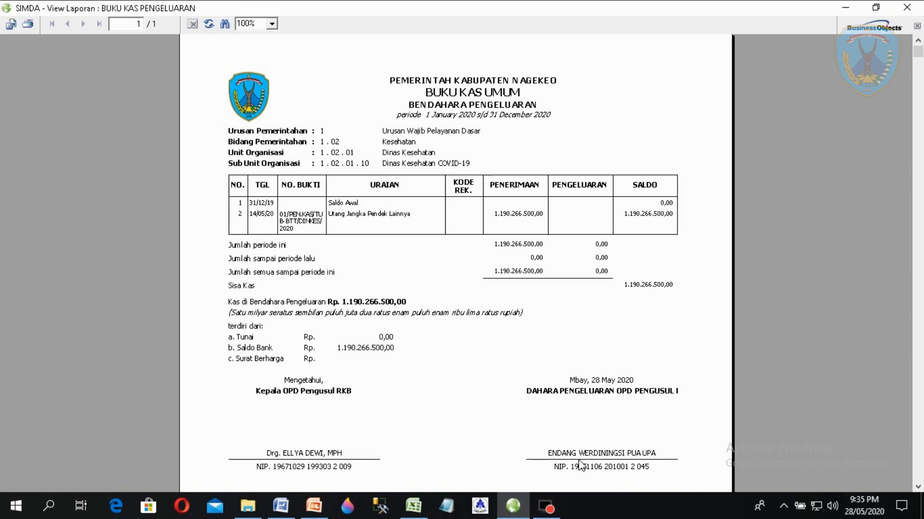
pyautogui.click(906, 7)
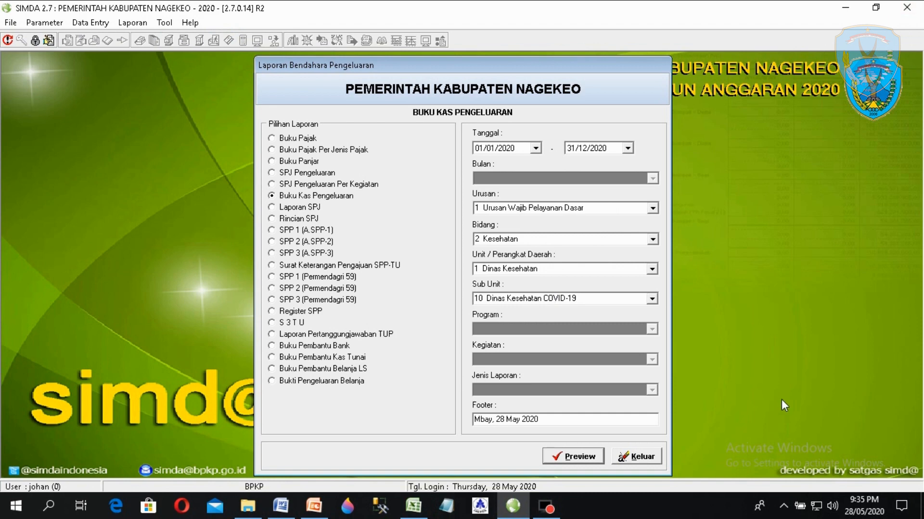
pyautogui.click(648, 454)
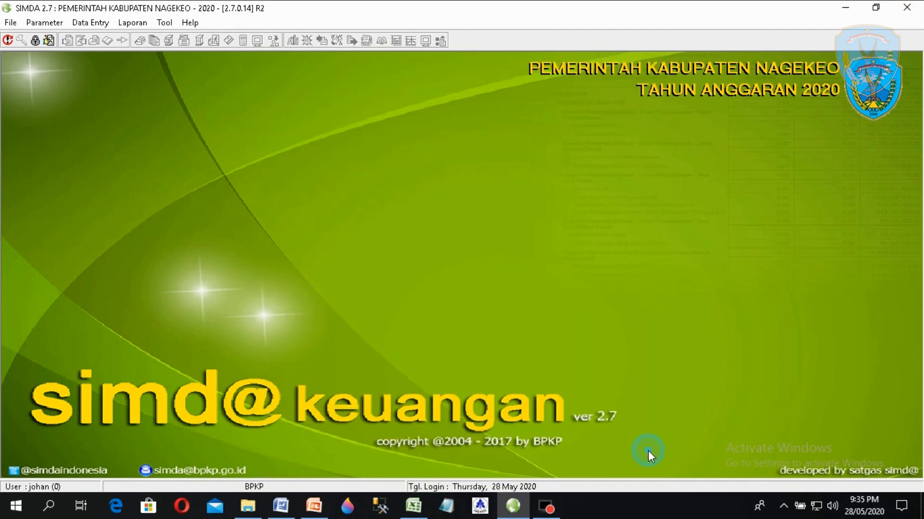
pyautogui.click(313, 506)
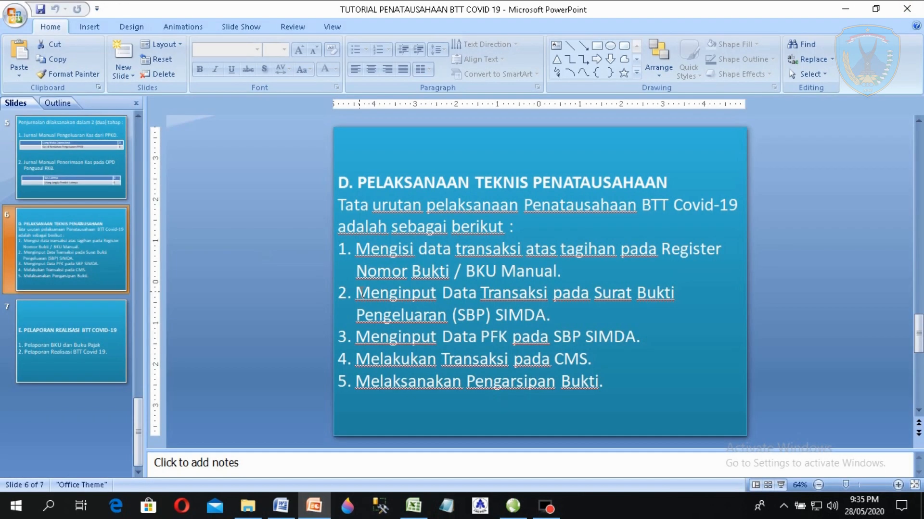
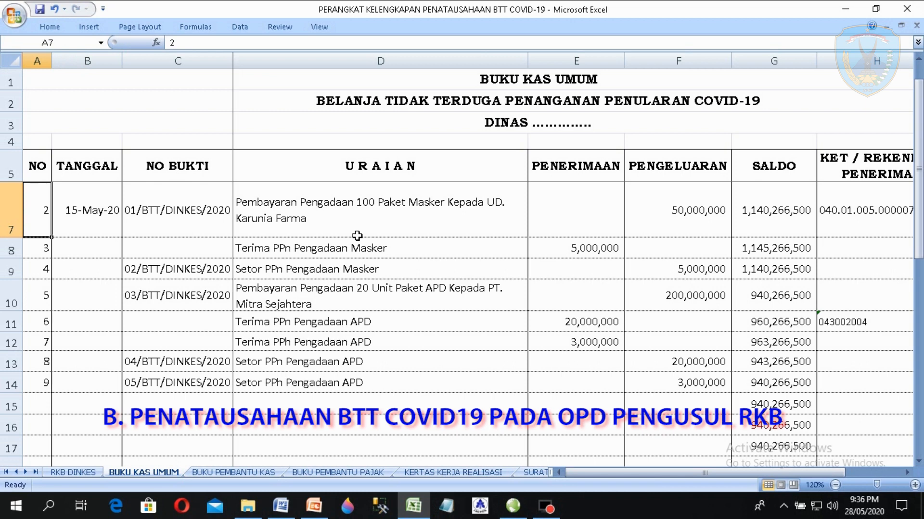
# - Review the TU receipt row in the Excel cash book: date, voucher, 1,190,266,500 amount, =E6-F6 balance
pyautogui.press('Up')
pyautogui.press('Up')
pyautogui.press('Up')
pyautogui.press('Down')
pyautogui.press('Down')
pyautogui.press('Down')
pyautogui.press('Left')
pyautogui.press('Left')
pyautogui.press('Up')
pyautogui.press('Right')
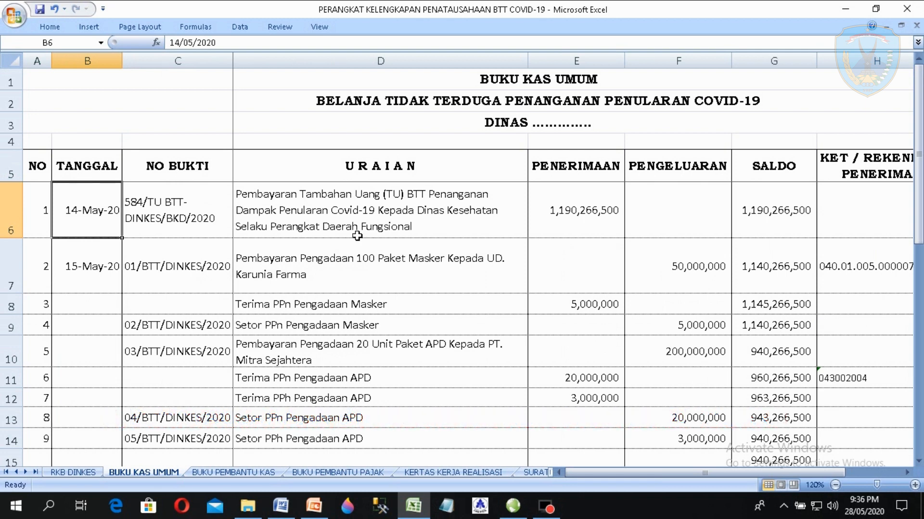
pyautogui.press('Right')
pyautogui.press('Left')
pyautogui.press('Right')
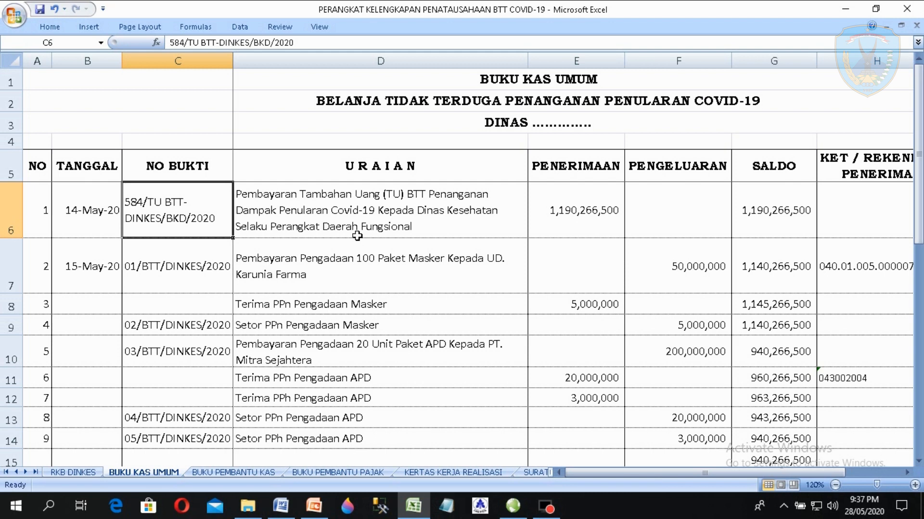
pyautogui.click(357, 235)
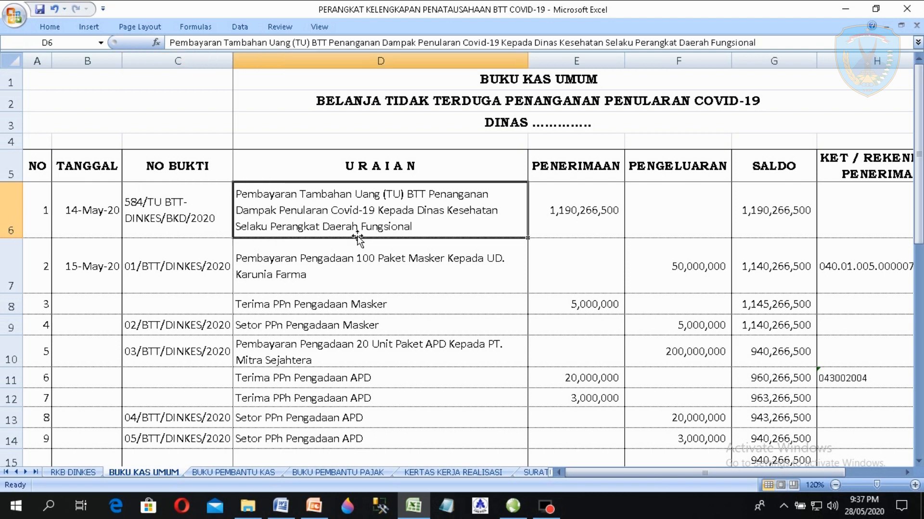
pyautogui.press('Left')
pyautogui.press('Left')
pyautogui.press('Right')
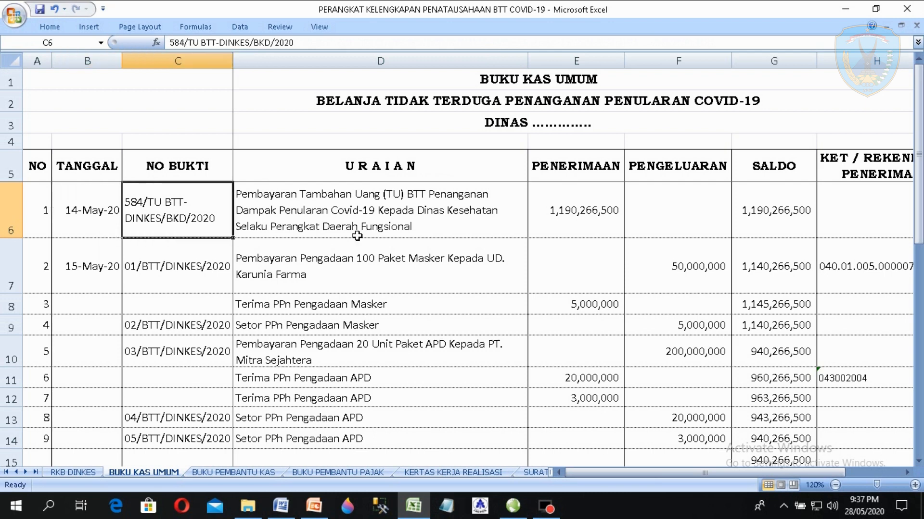
pyautogui.press('Right')
pyautogui.press('Right')
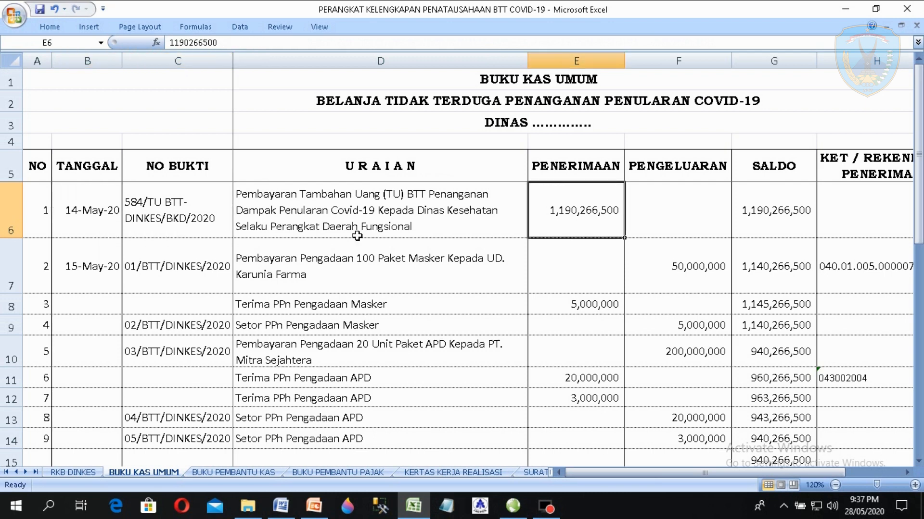
pyautogui.press('Right')
pyautogui.press('Right')
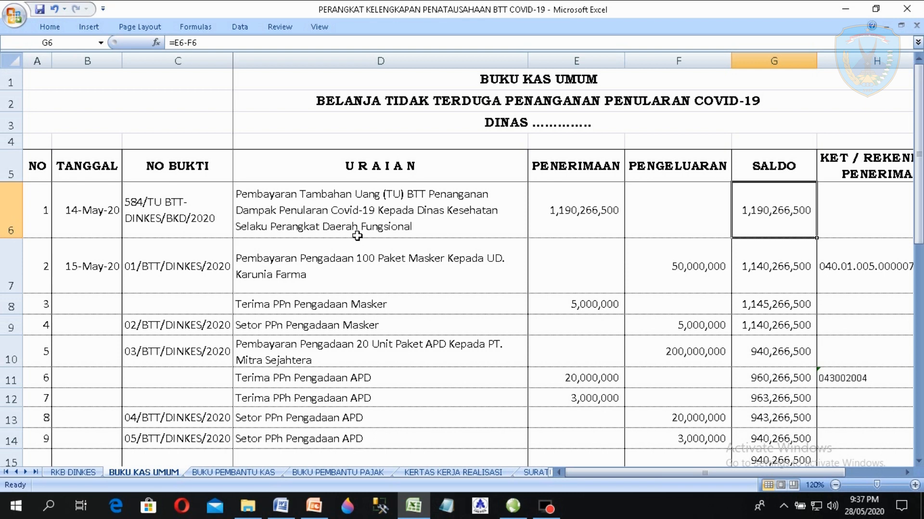
# - Check the row 7 mask payment: date, voucher 01/BTT/DINKES/2020, description and 50,000,000 expenditure
pyautogui.press('Left')
pyautogui.press('Left')
pyautogui.press('Left')
pyautogui.press('Left')
pyautogui.press('Left')
pyautogui.press('Down')
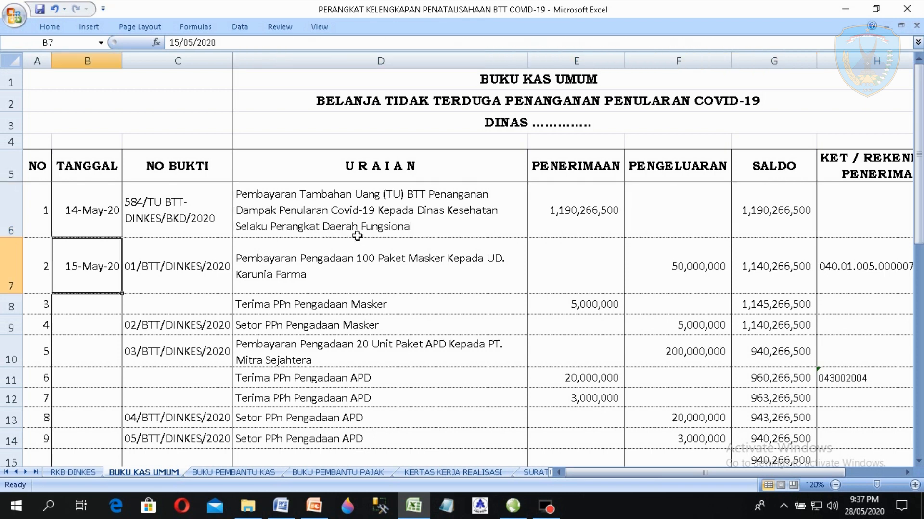
pyautogui.press('Right')
pyautogui.press('Left')
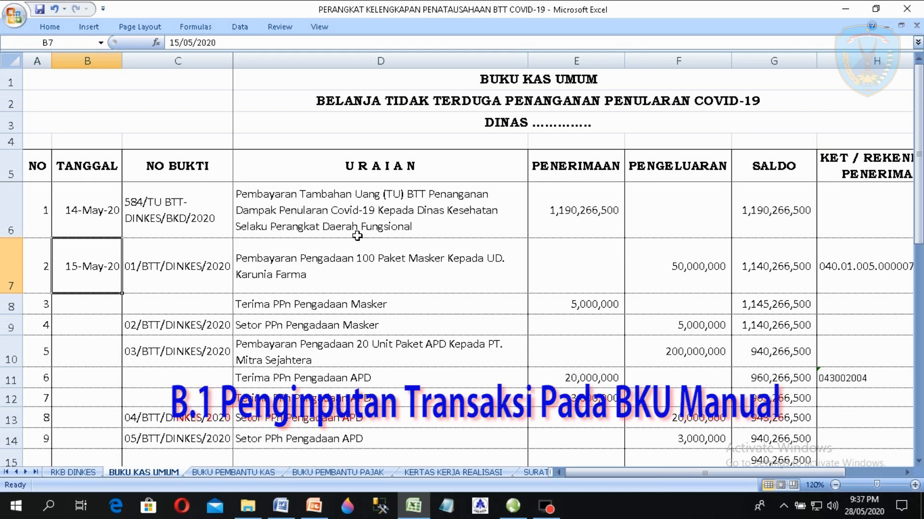
pyautogui.press('Right')
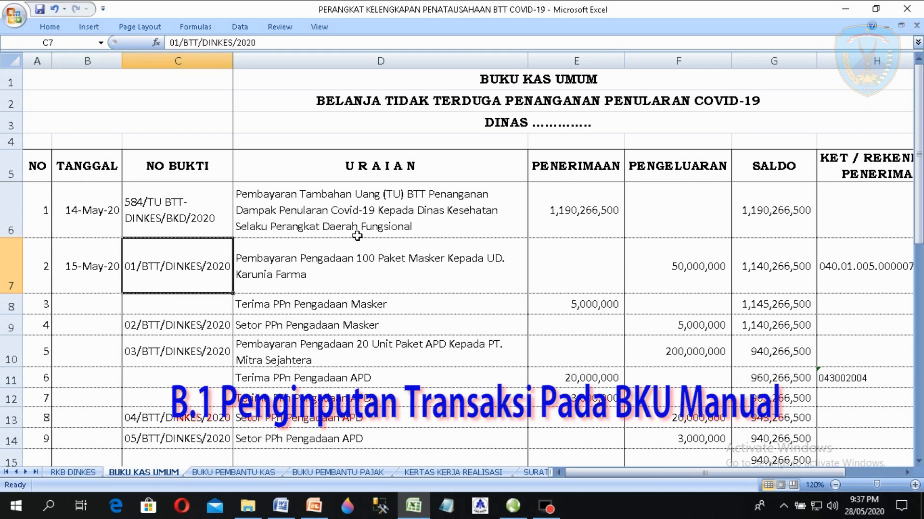
pyautogui.press('Right')
pyautogui.press('Right')
pyautogui.press('Right')
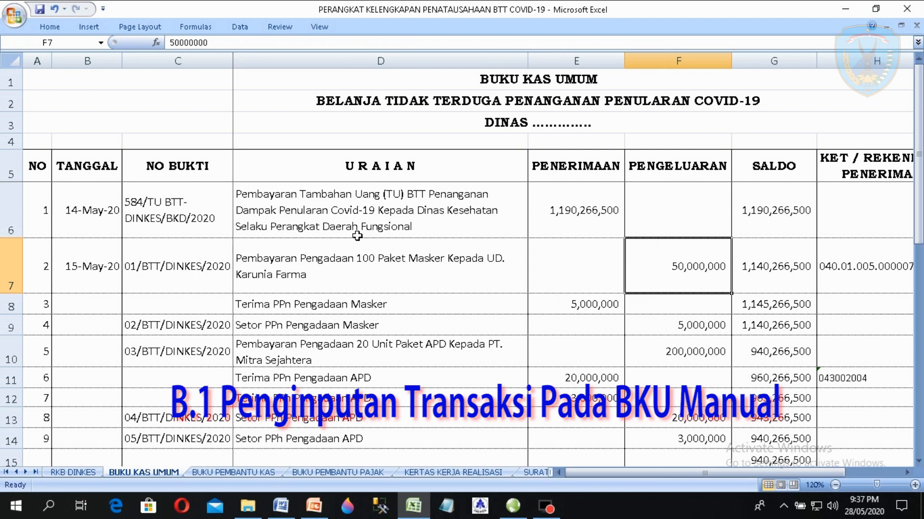
pyautogui.press('Left')
pyautogui.press('Left')
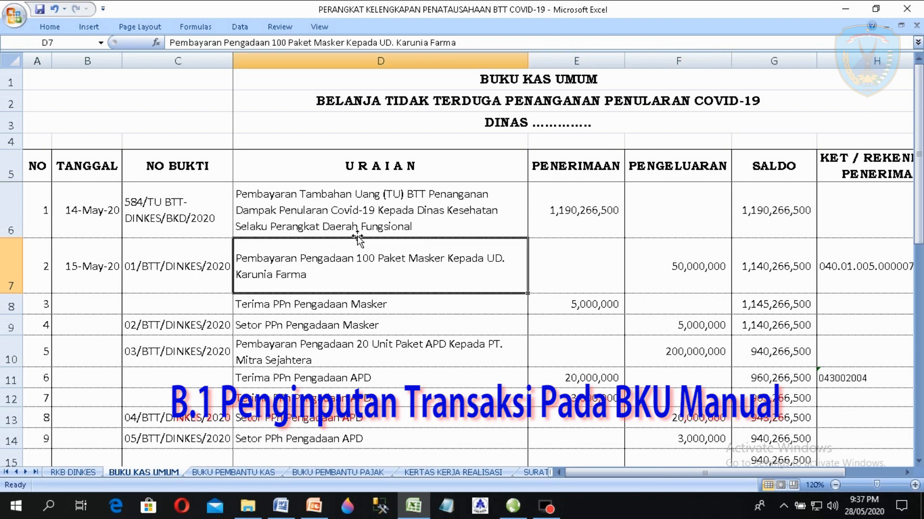
pyautogui.press('Right')
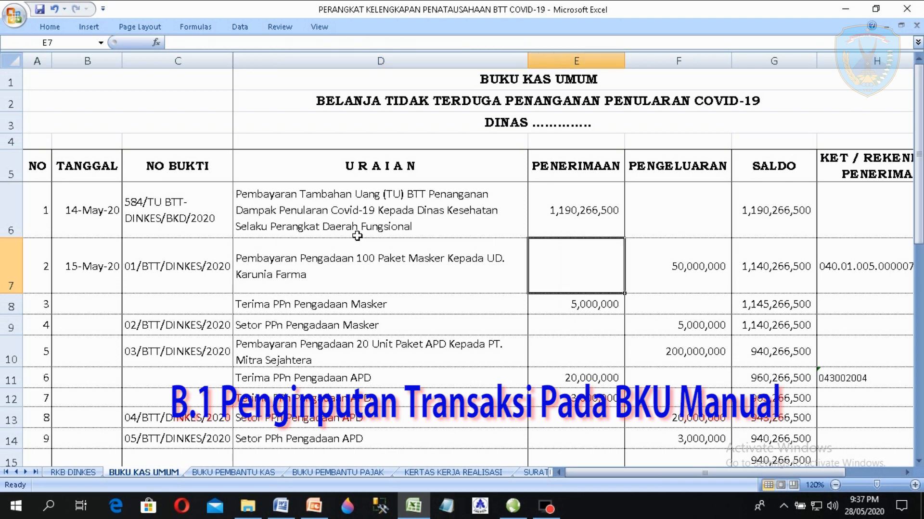
pyautogui.press('Right')
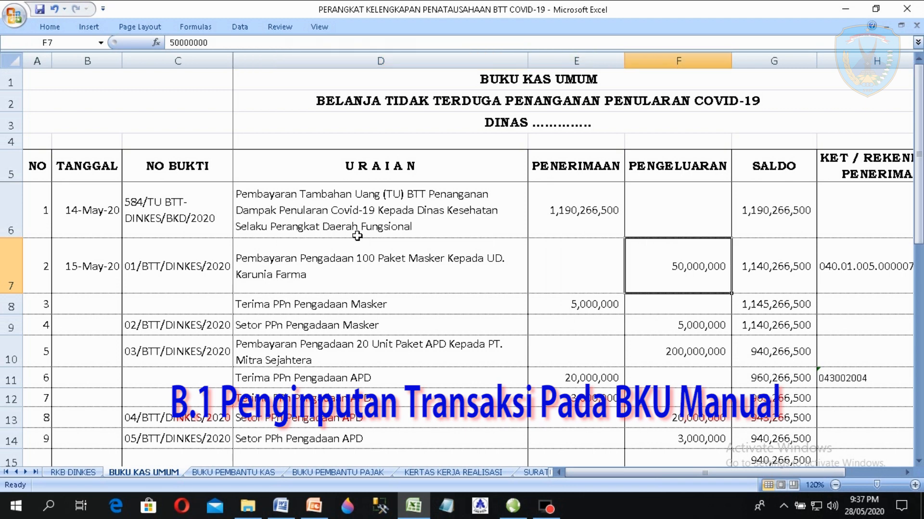
pyautogui.press('Left')
pyautogui.press('Left')
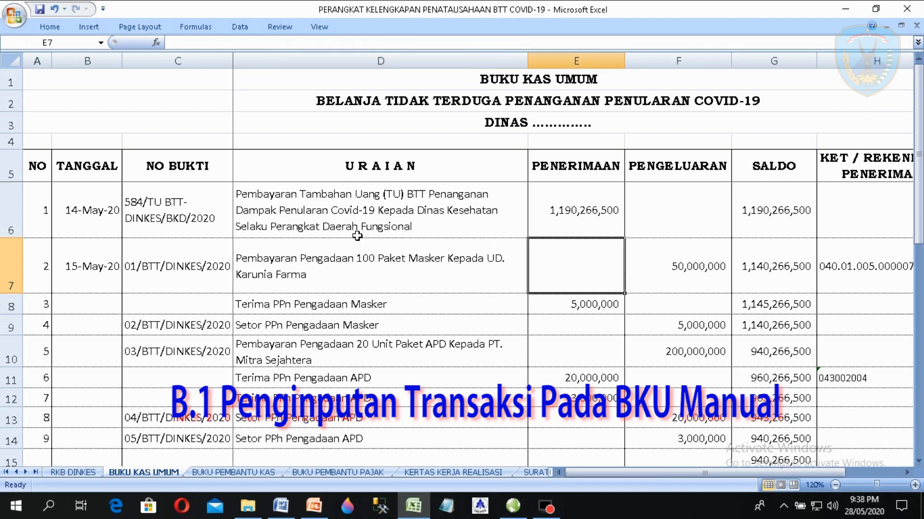
# - Compare the 5,000,000 PPn receipt in row 8 with the PPn deposit row
pyautogui.press('Down')
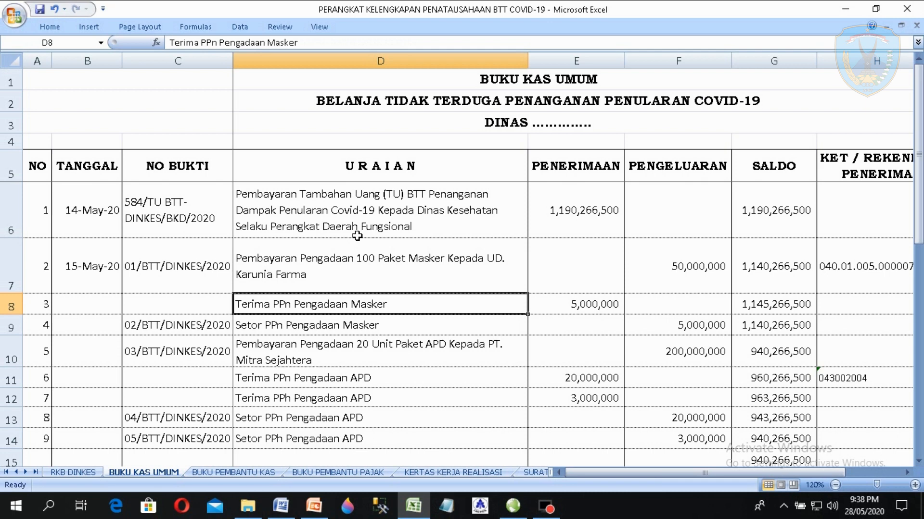
pyautogui.press('Right')
pyautogui.press('Left')
pyautogui.press('Down')
pyautogui.press('Up')
pyautogui.press('Down')
pyautogui.press('Up')
pyautogui.press('Left')
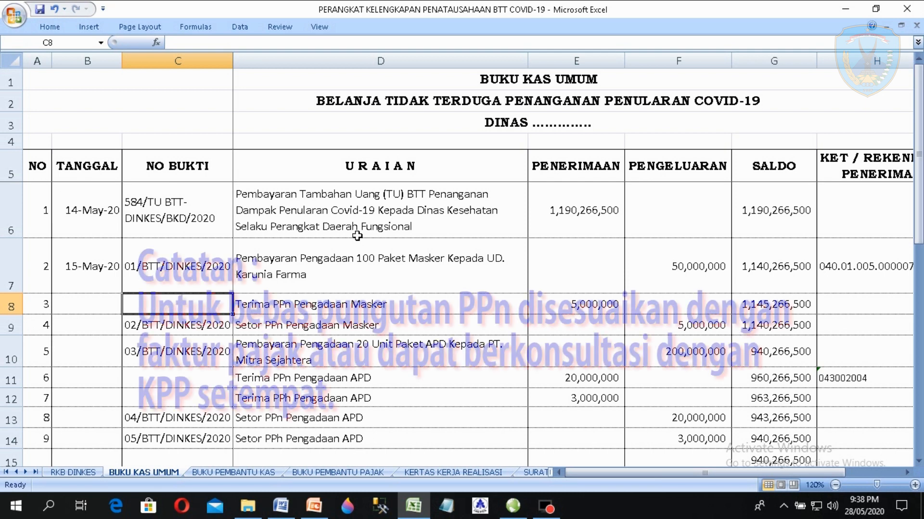
pyautogui.press('Down')
pyautogui.press('Up')
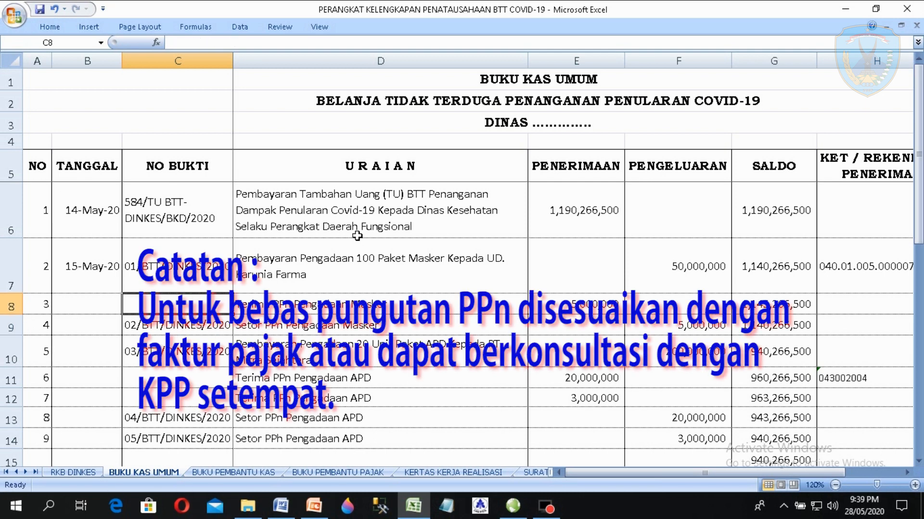
pyautogui.press('Right')
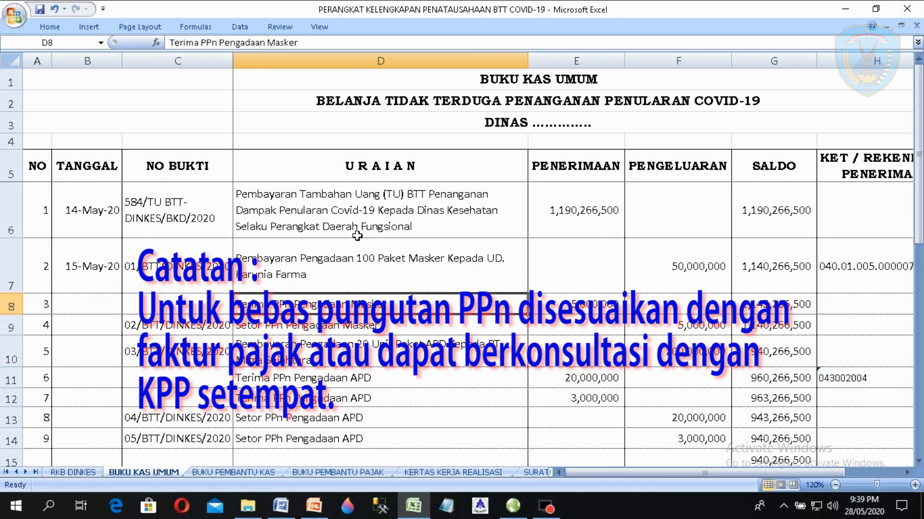
pyautogui.press('Right')
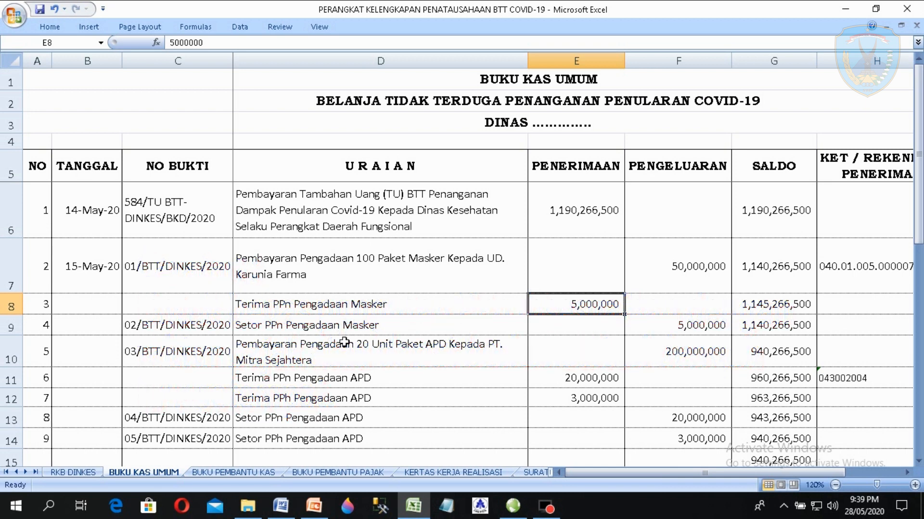
# - In SIMDA, open Bukti Pengeluaran and select Dinas Kesehatan, sub-unit Dinas Kesehatan COVID-19
pyautogui.click(513, 508)
pyautogui.click(91, 23)
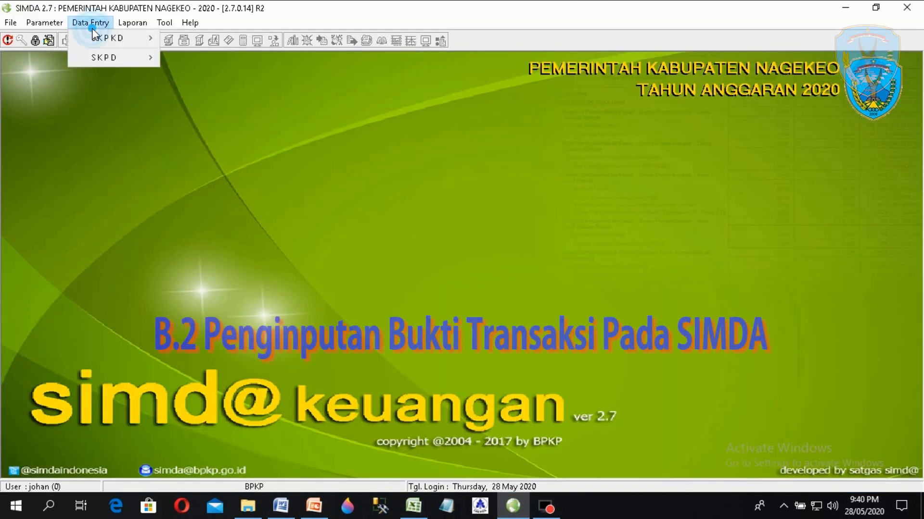
pyautogui.moveTo(114, 60)
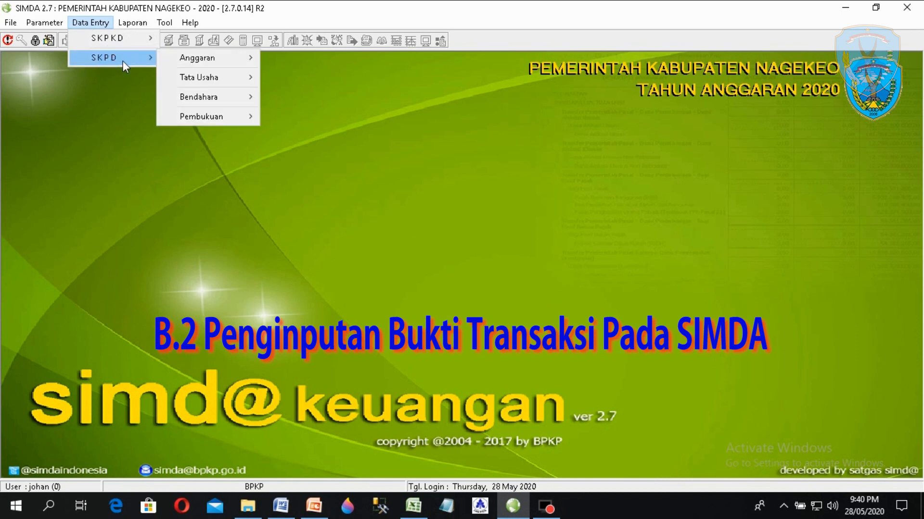
pyautogui.moveTo(210, 102)
pyautogui.moveTo(371, 101)
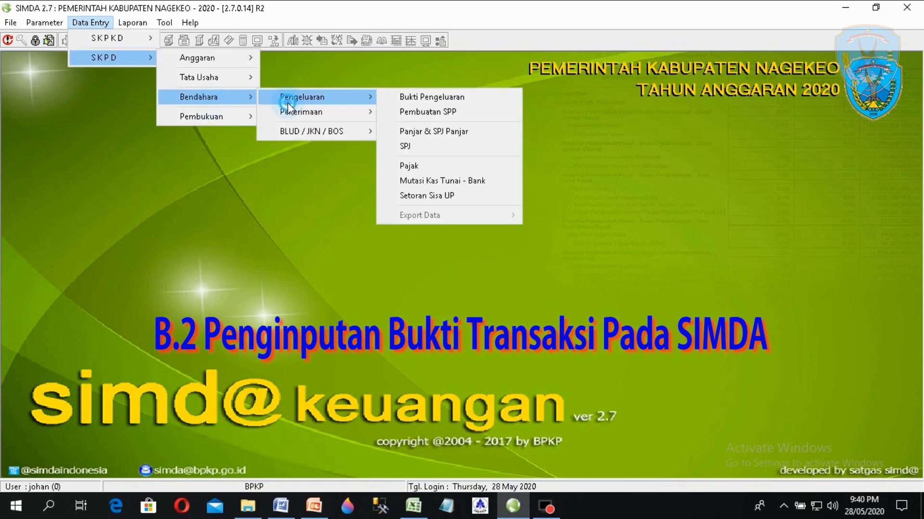
pyautogui.click(411, 98)
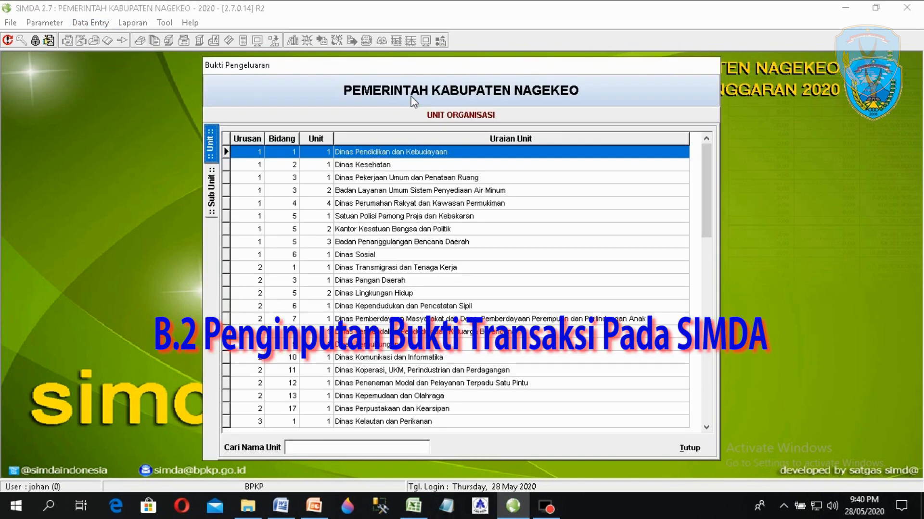
pyautogui.click(356, 169)
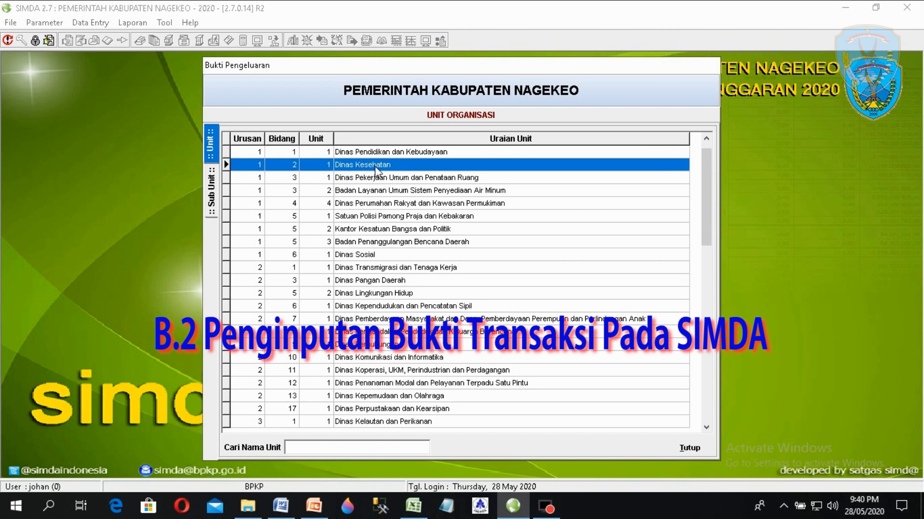
pyautogui.doubleClick(374, 166)
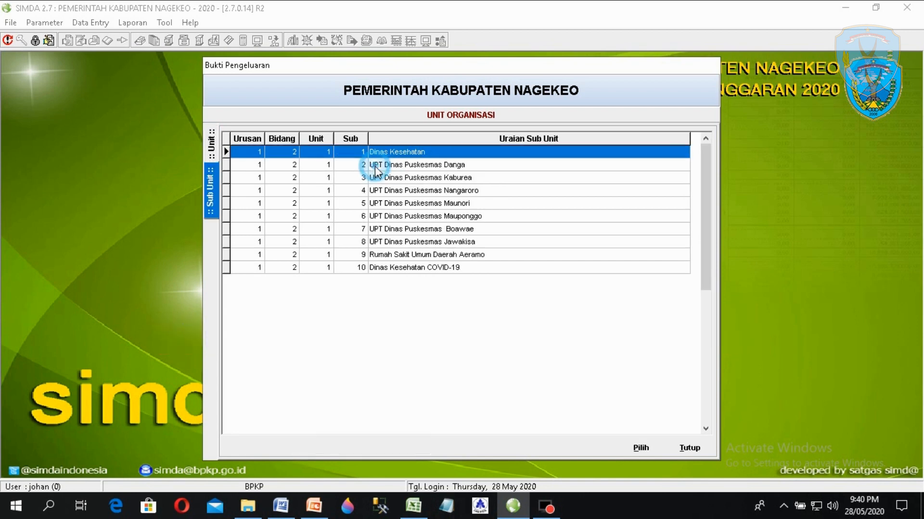
pyautogui.click(415, 267)
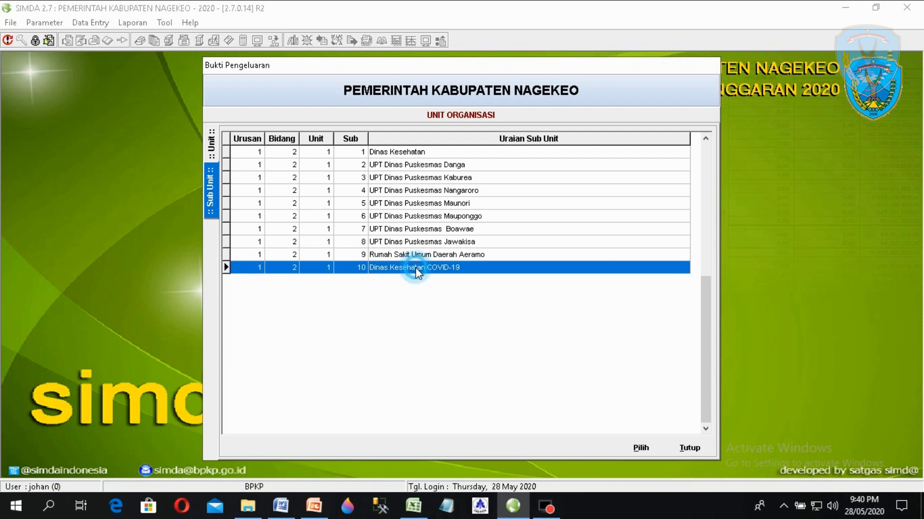
pyautogui.doubleClick(414, 267)
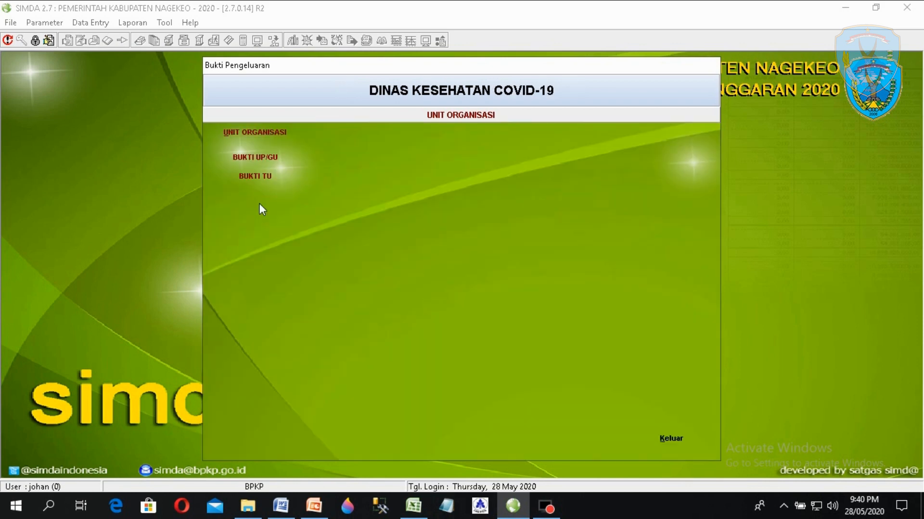
# - Open BUKTI TU, widen the No. SPM column, and open SPM 11 for voucher entry
pyautogui.click(264, 177)
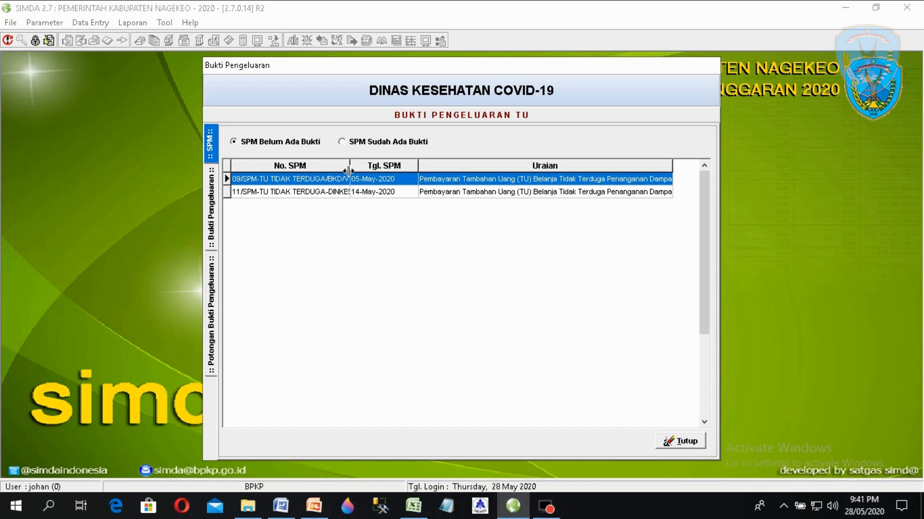
pyautogui.moveTo(348, 171); pyautogui.dragTo(456, 166)
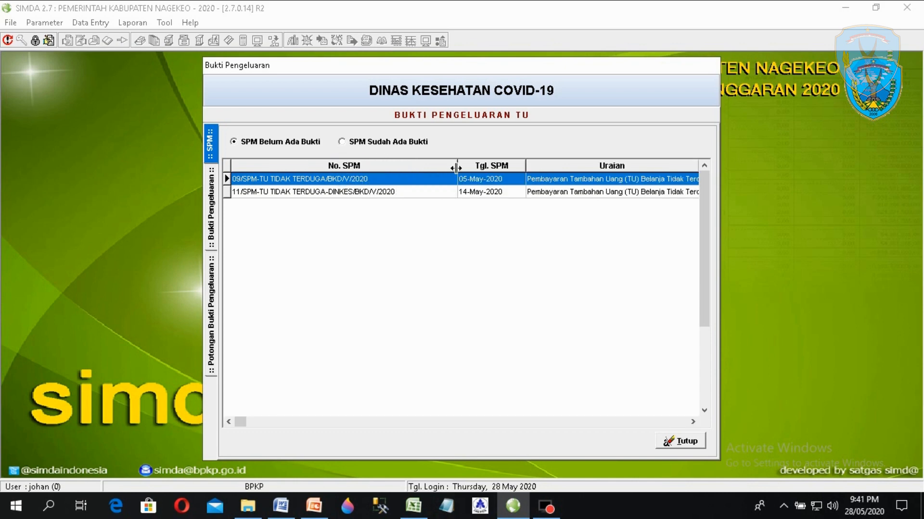
pyautogui.click(366, 193)
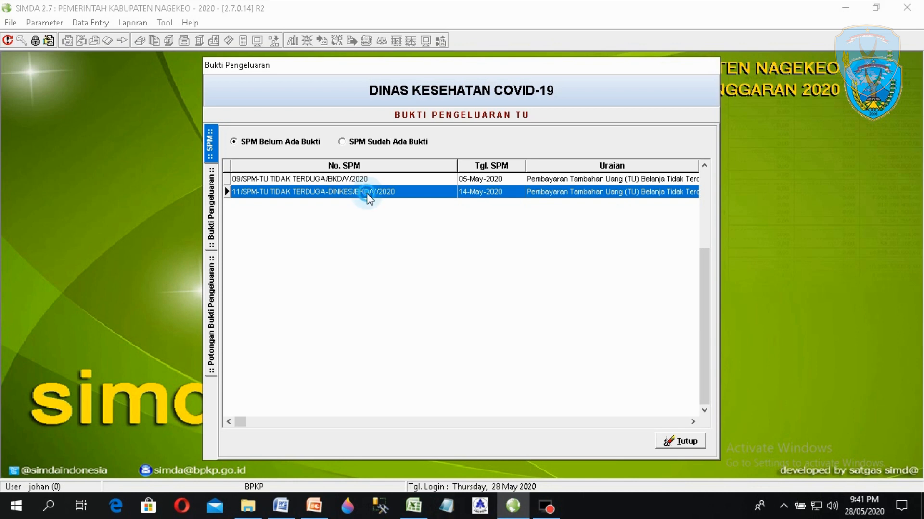
pyautogui.doubleClick(367, 192)
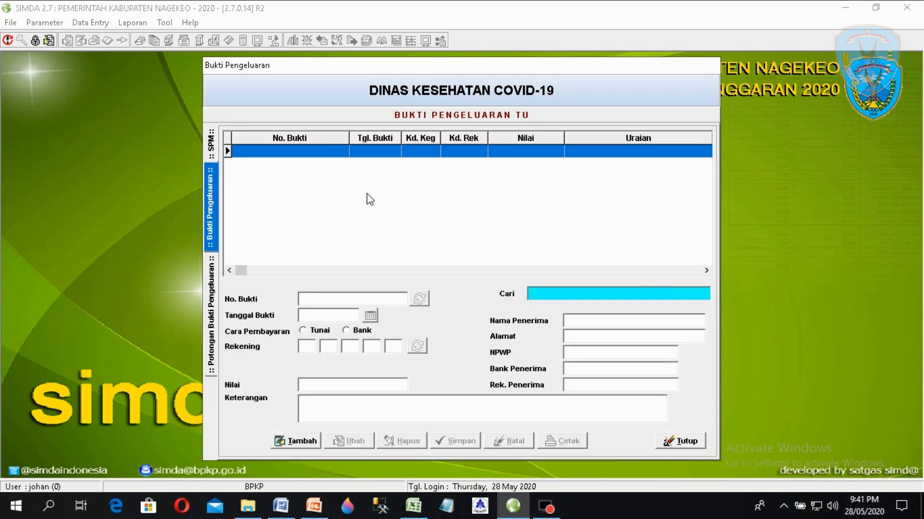
# - Add a new voucher with No. Bukti 01/BTT/DINKES/2020 copied from Excel cell C7
pyautogui.click(303, 442)
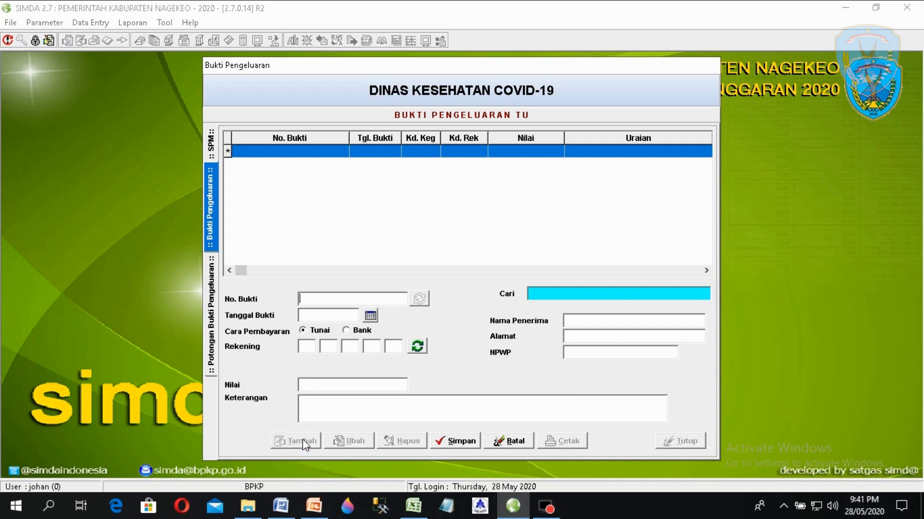
pyautogui.click(418, 510)
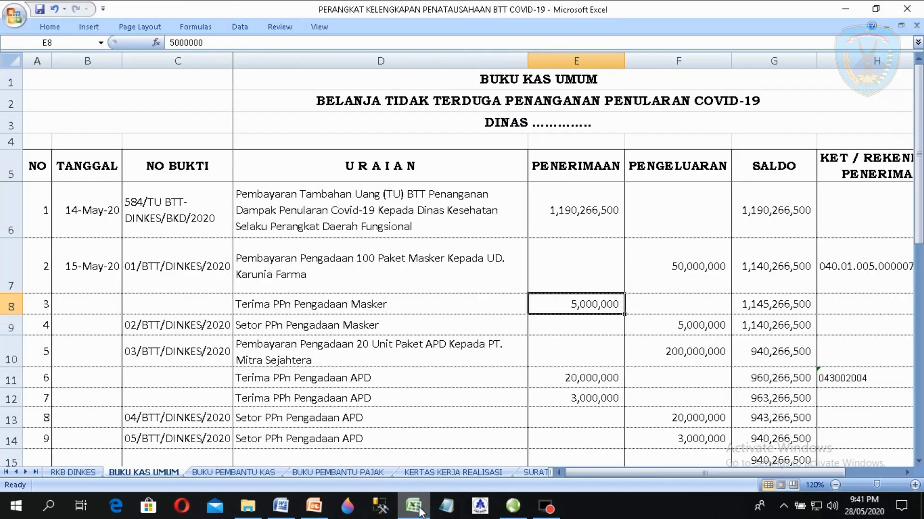
pyautogui.click(300, 280)
pyautogui.doubleClick(223, 278)
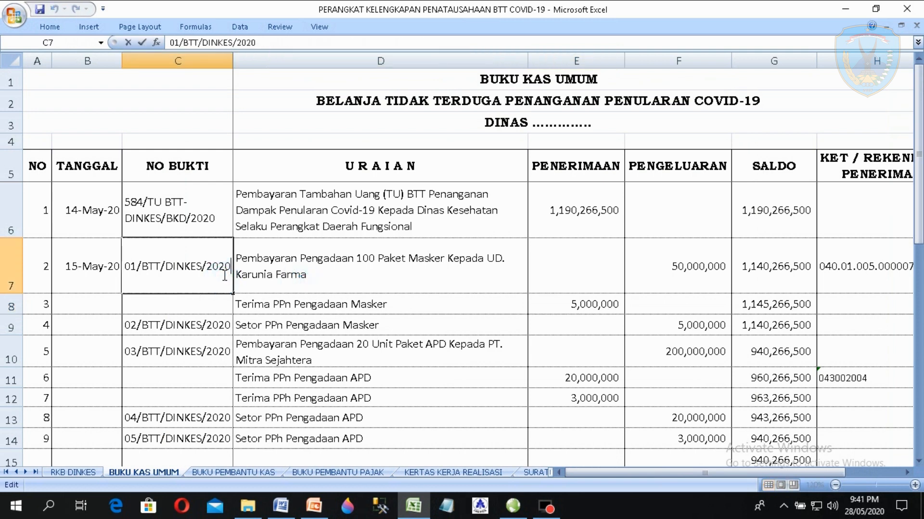
pyautogui.moveTo(222, 278); pyautogui.dragTo(109, 244)
pyautogui.hotkey('ctrl', 'c')
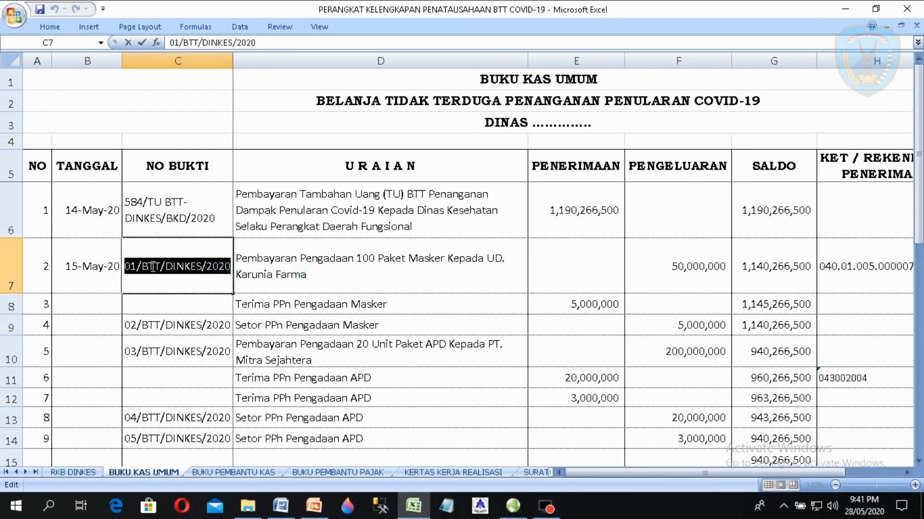
pyautogui.rightClick(152, 267)
pyautogui.click(181, 295)
pyautogui.click(513, 506)
pyautogui.click(354, 296)
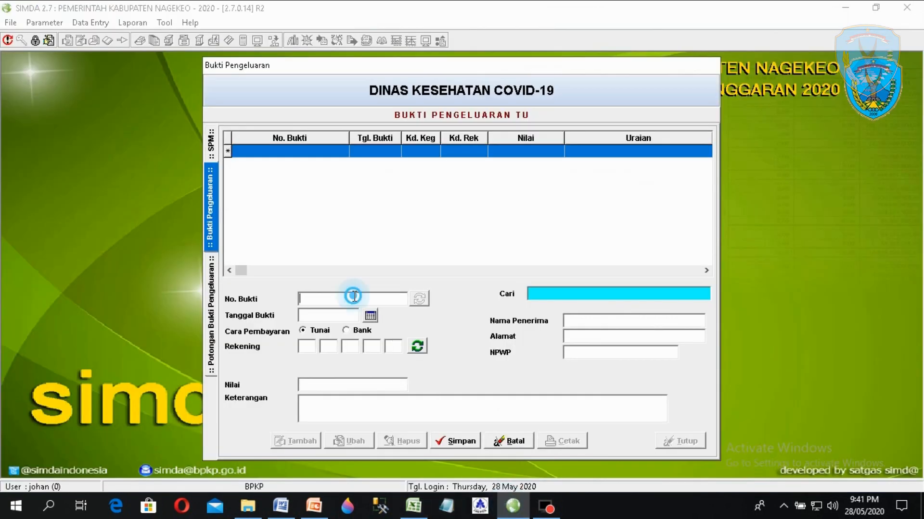
pyautogui.hotkey('ctrl', 'v')
# - Set the payment method to Bank and the voucher date to 15 May 2020
pyautogui.click(345, 331)
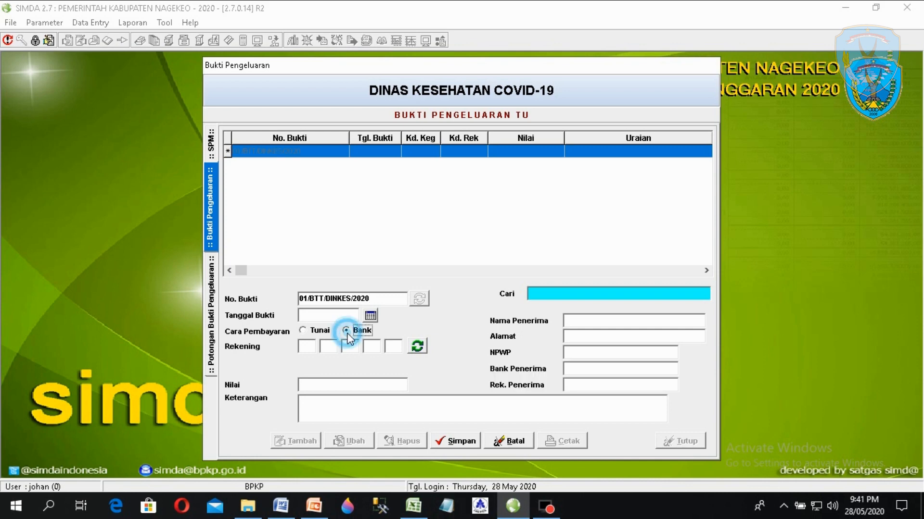
pyautogui.click(370, 316)
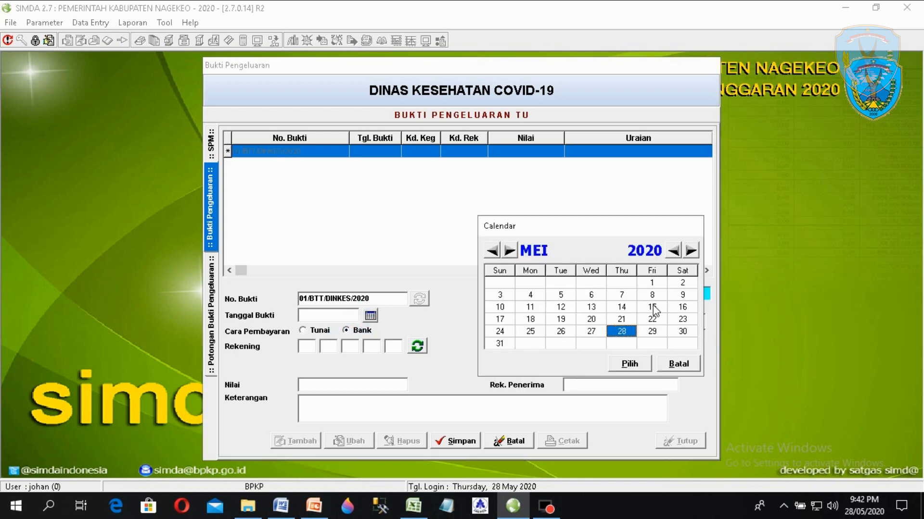
pyautogui.click(651, 307)
pyautogui.doubleClick(652, 307)
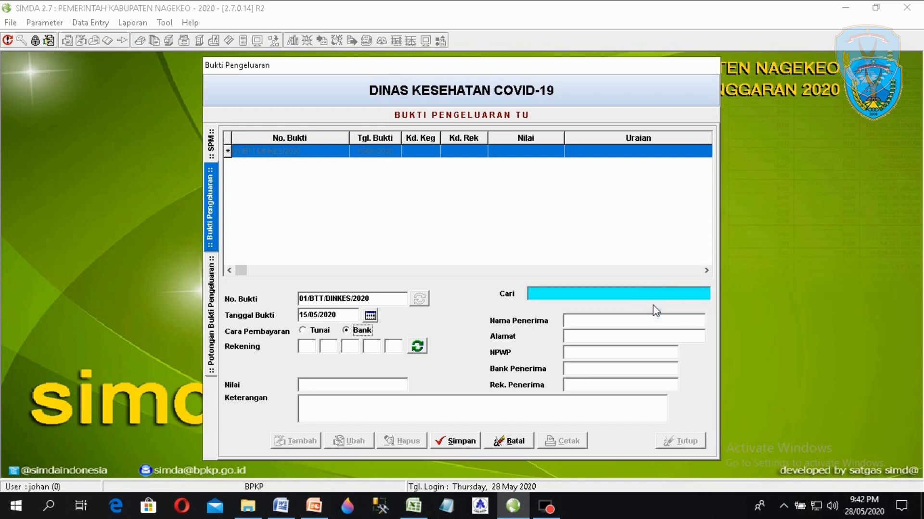
# - Charge the voucher to account 5.1.8.1.1 Belanja Tidak Terduga
pyautogui.click(417, 346)
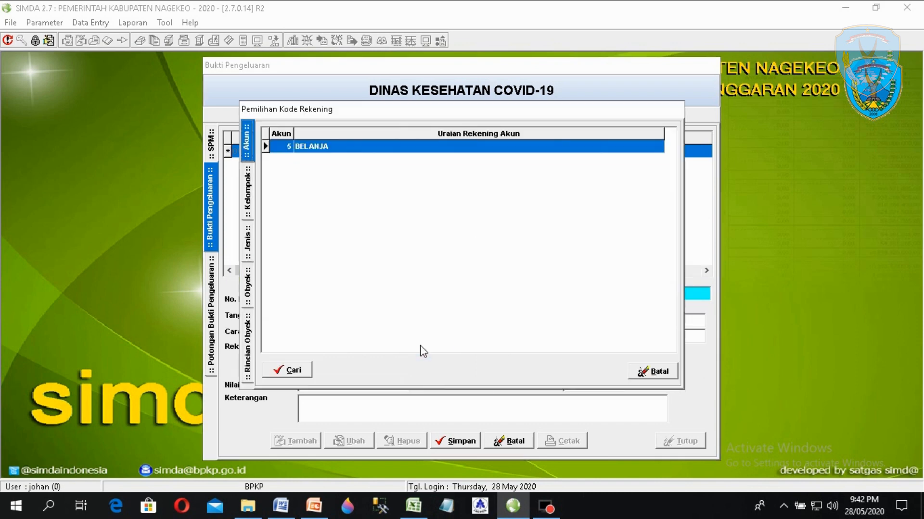
pyautogui.click(323, 150)
pyautogui.click(322, 150)
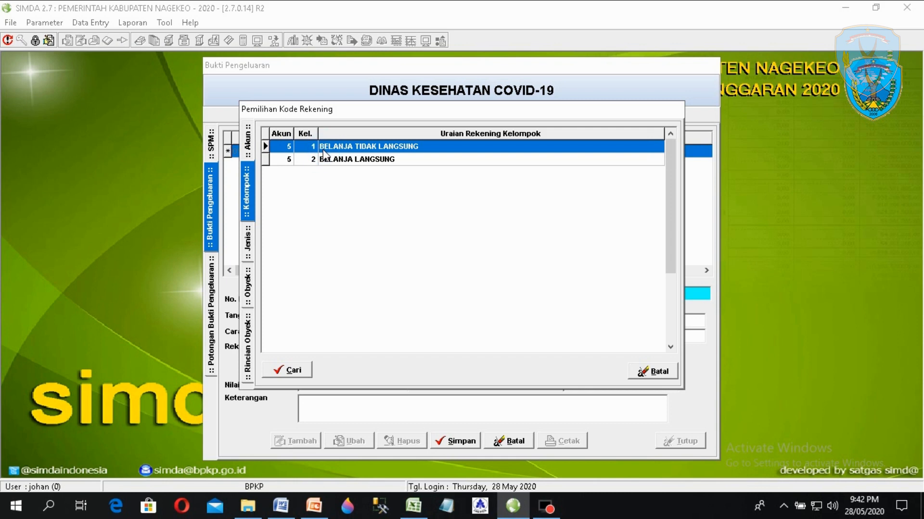
pyautogui.click(347, 146)
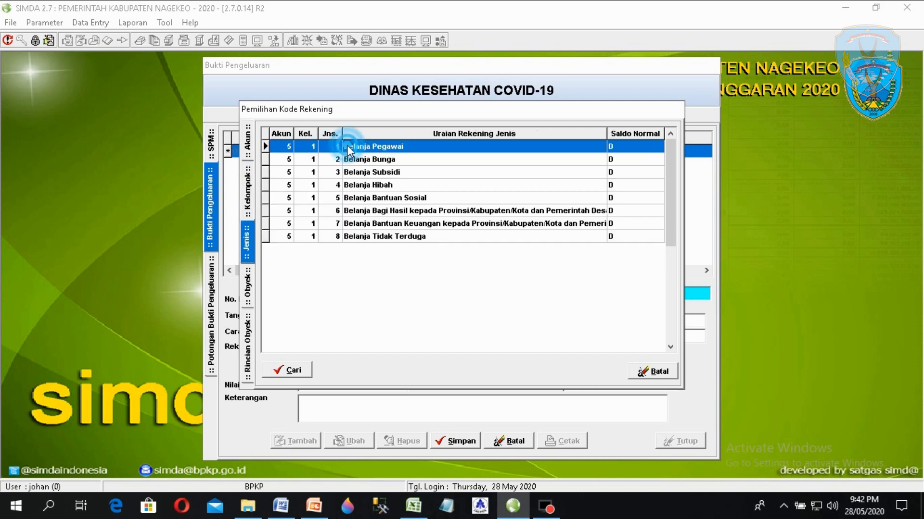
pyautogui.click(401, 236)
pyautogui.click(401, 145)
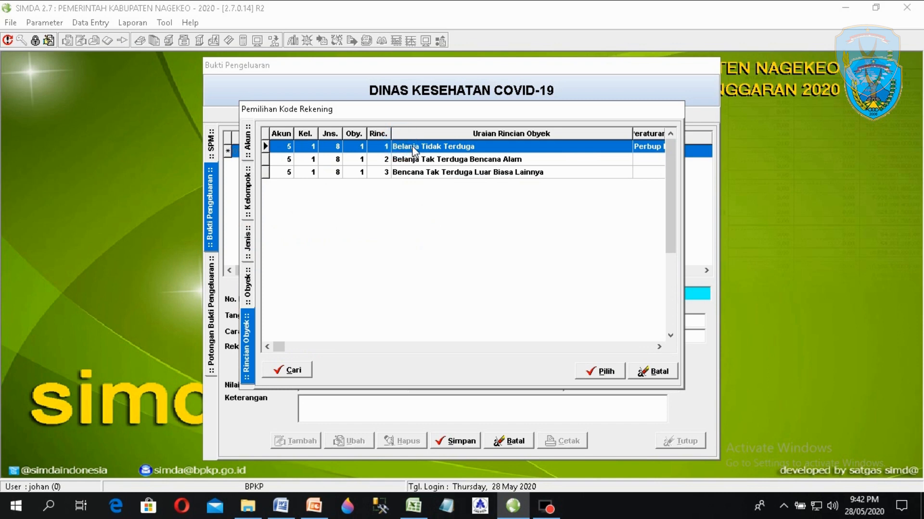
pyautogui.doubleClick(413, 149)
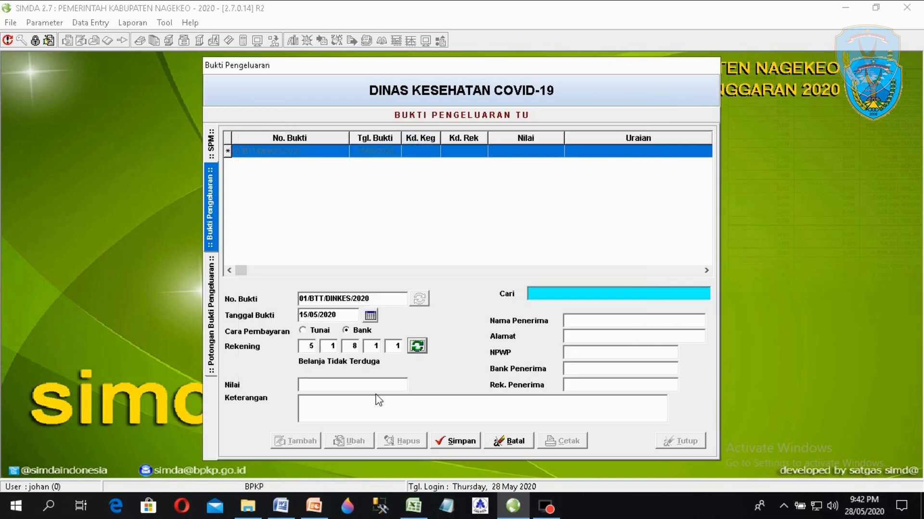
# - Enter 50000000 as the voucher value
pyautogui.hotkey('alt', 'Tab')
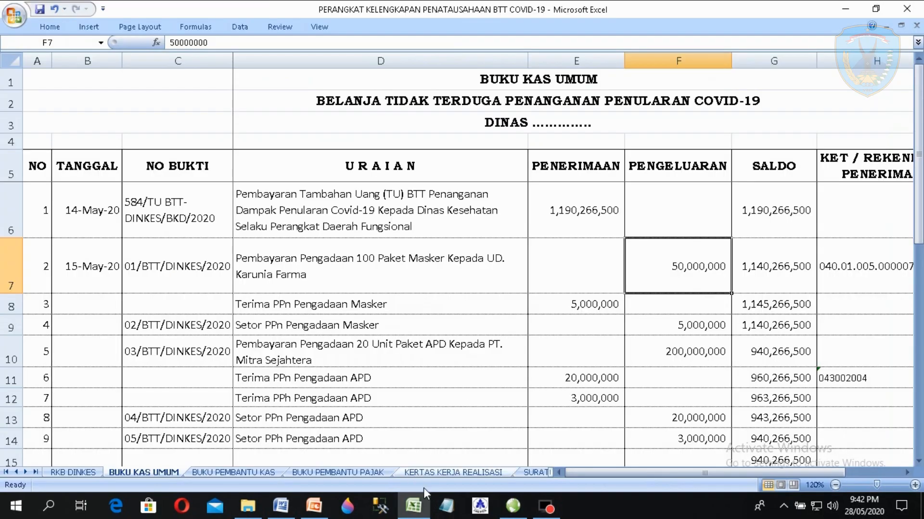
pyautogui.click(417, 507)
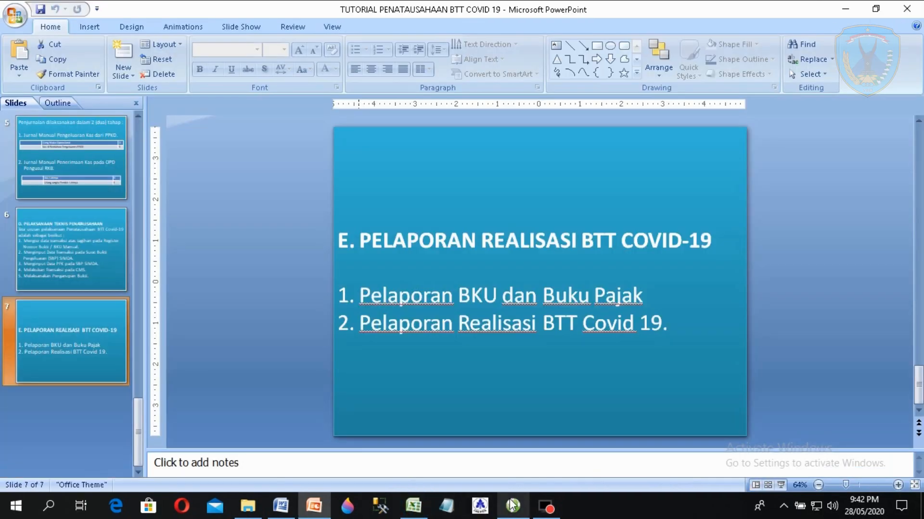
pyautogui.click(513, 506)
pyautogui.click(351, 383)
pyautogui.write('500')
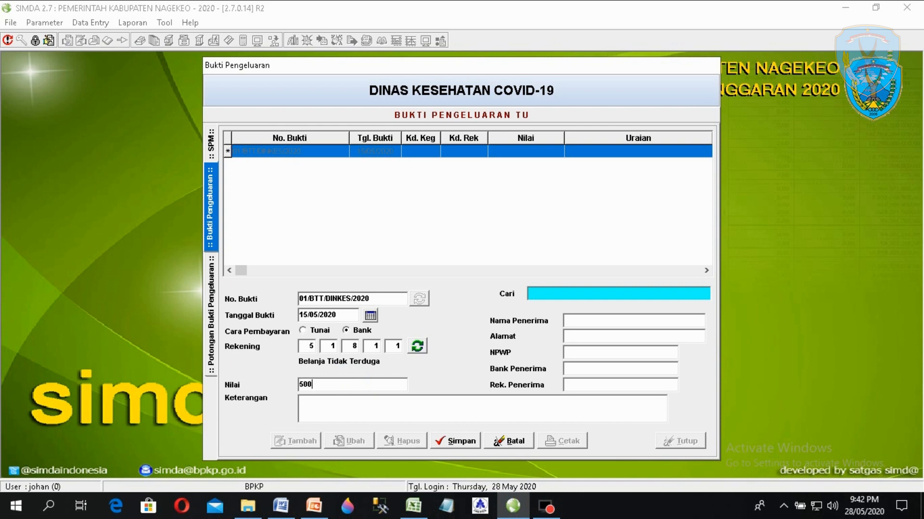
pyautogui.write('00000')
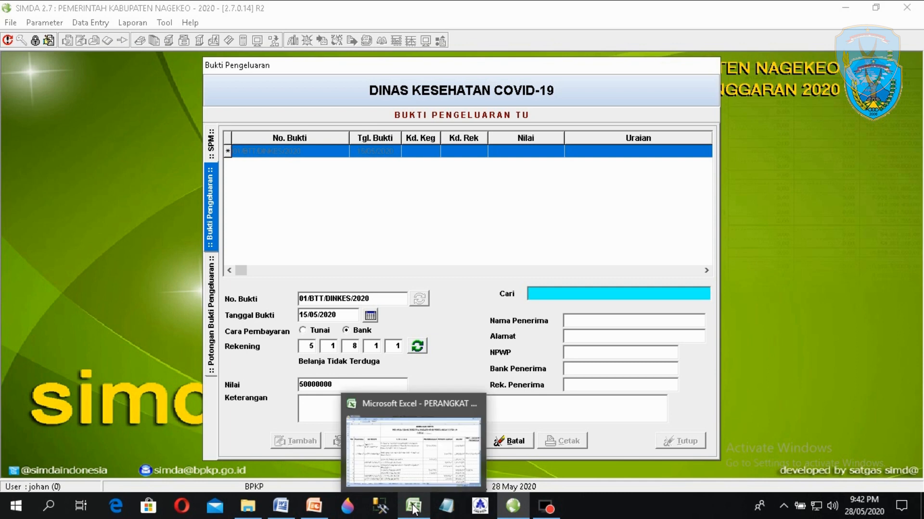
pyautogui.click(385, 404)
# - Copy the mask payment description from Excel D7 into the voucher description
pyautogui.doubleClick(298, 282)
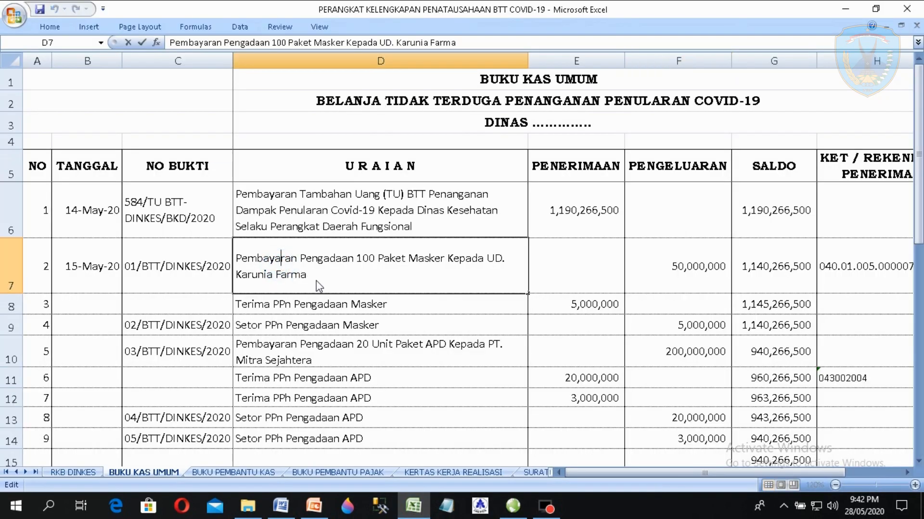
pyautogui.moveTo(315, 284); pyautogui.dragTo(183, 251)
pyautogui.rightClick(241, 272)
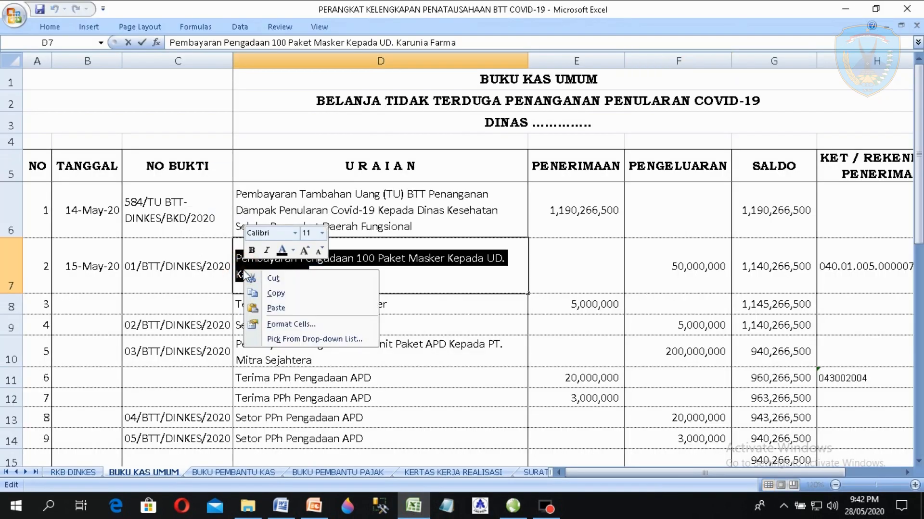
pyautogui.click(271, 295)
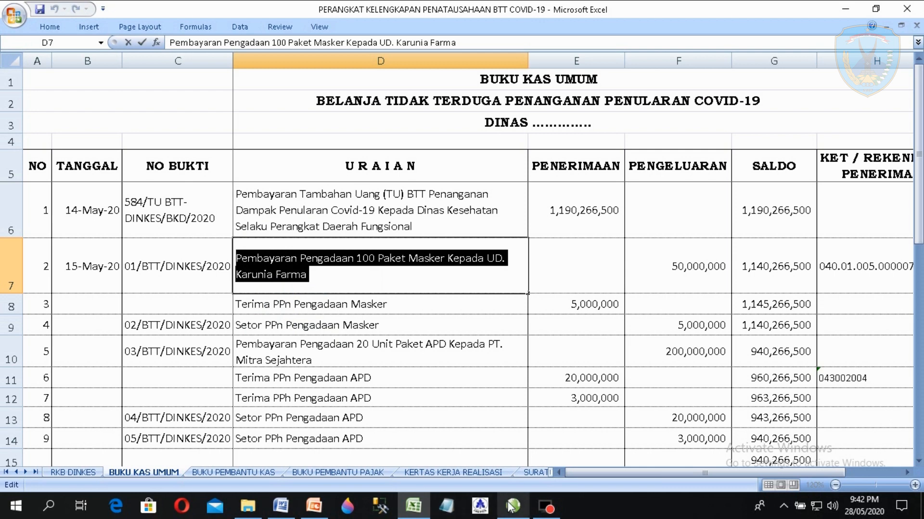
pyautogui.click(513, 506)
pyautogui.click(407, 415)
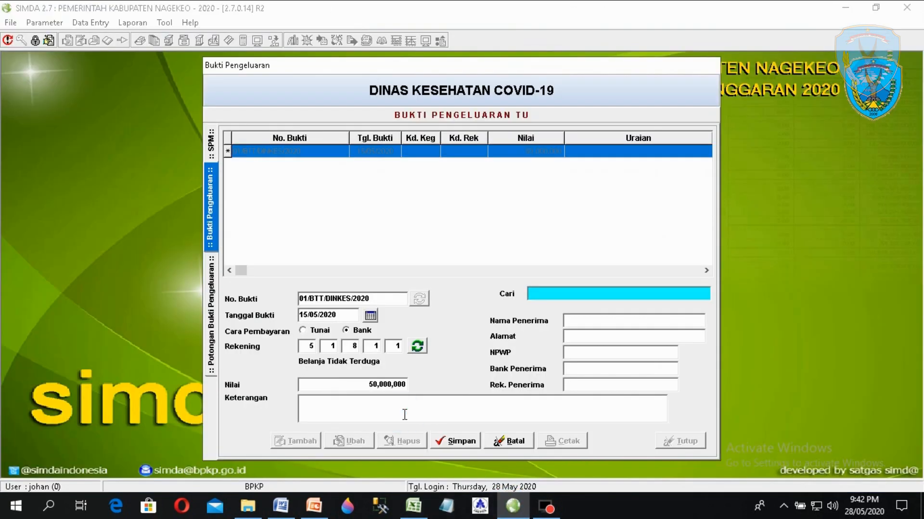
pyautogui.hotkey('ctrl', 'v')
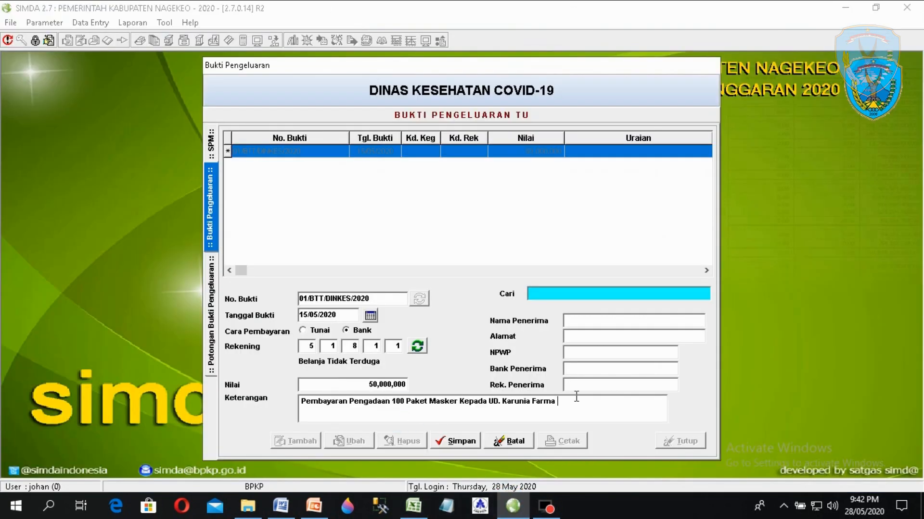
# - Enter recipient UD. Karunia Farma, address Mbay, the supplier's tax number, and bank Bank NTT Cab.Mbay
pyautogui.click(575, 319)
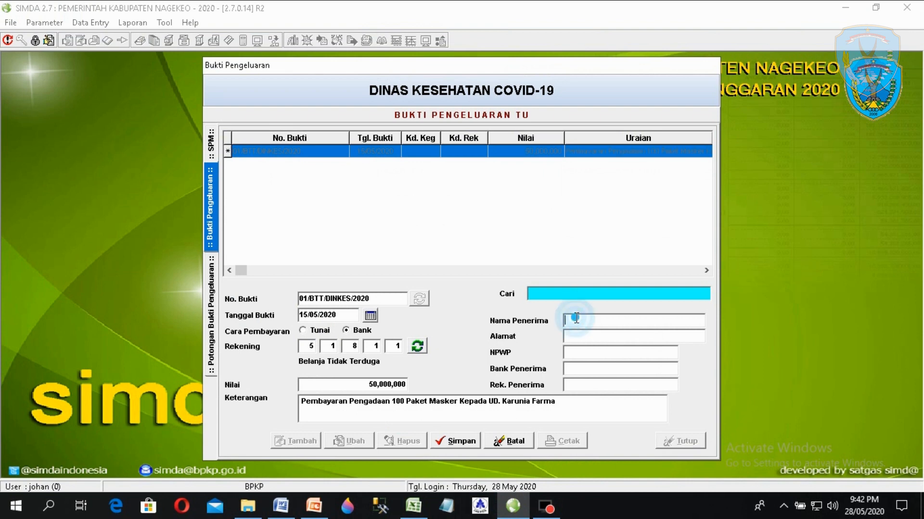
pyautogui.write('UD. Karunia F')
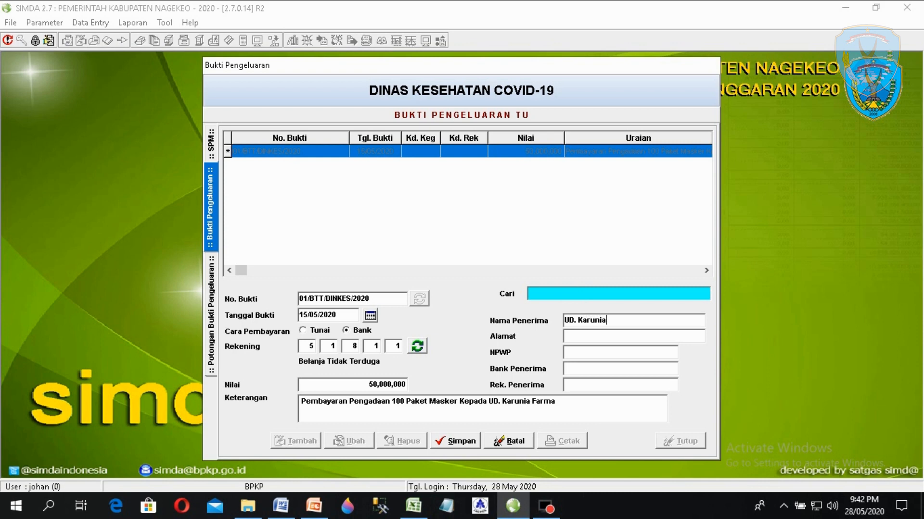
pyautogui.write('arma')
pyautogui.click(578, 337)
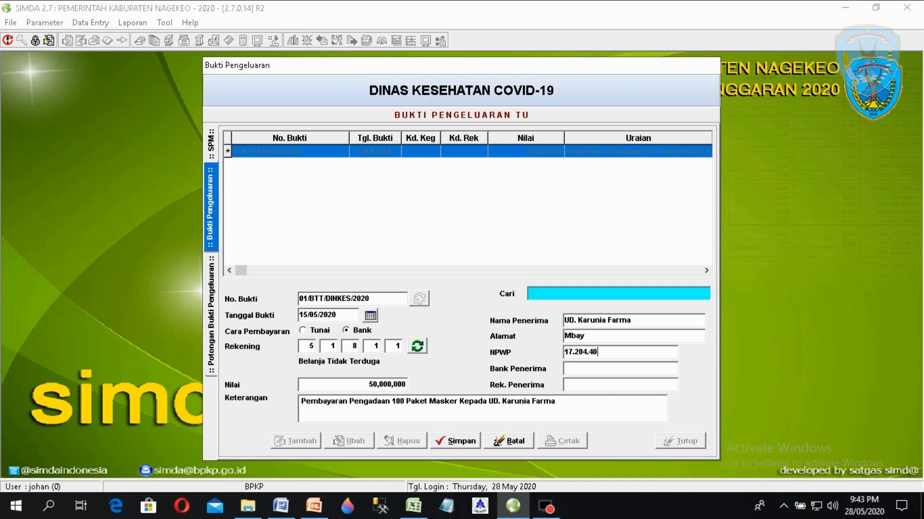
pyautogui.press('BackSpace')
pyautogui.click(572, 369)
pyautogui.write('Bank NTT Can')
pyautogui.press('BackSpace')
pyautogui.write('b.Mb')
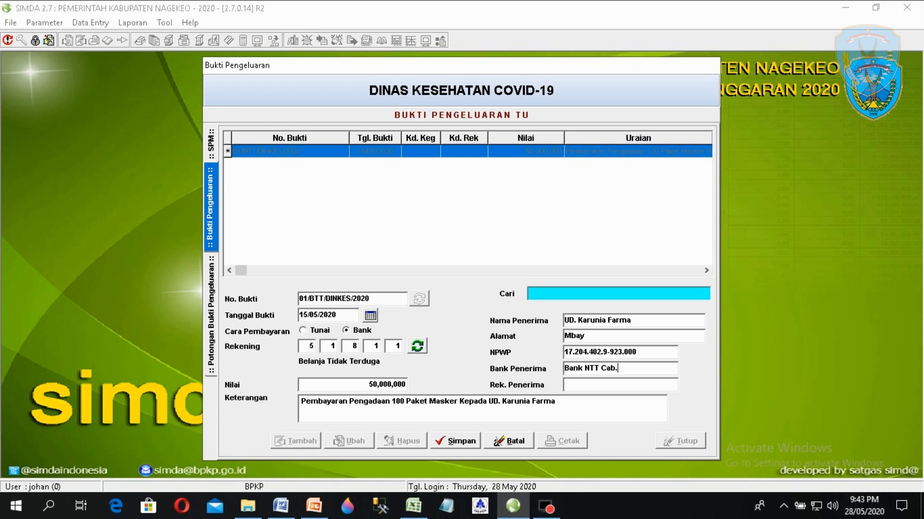
pyautogui.write('ay')
# - Copy the recipient account number from Excel H7 into Rek. Penerima and save the voucher
pyautogui.click(415, 503)
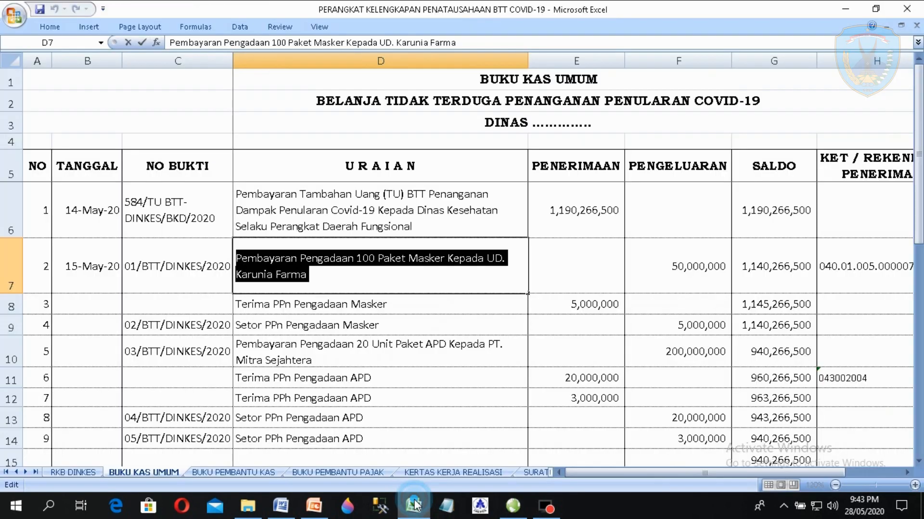
pyautogui.click(588, 271)
pyautogui.press('Right')
pyautogui.press('Right')
pyautogui.press('Right')
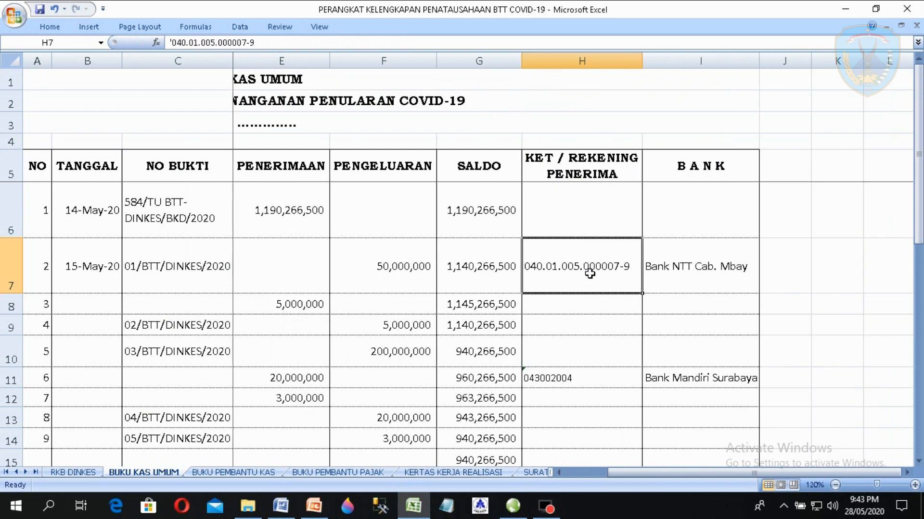
pyautogui.press('Left')
pyautogui.press('Right')
pyautogui.doubleClick(589, 274)
pyautogui.click(631, 264)
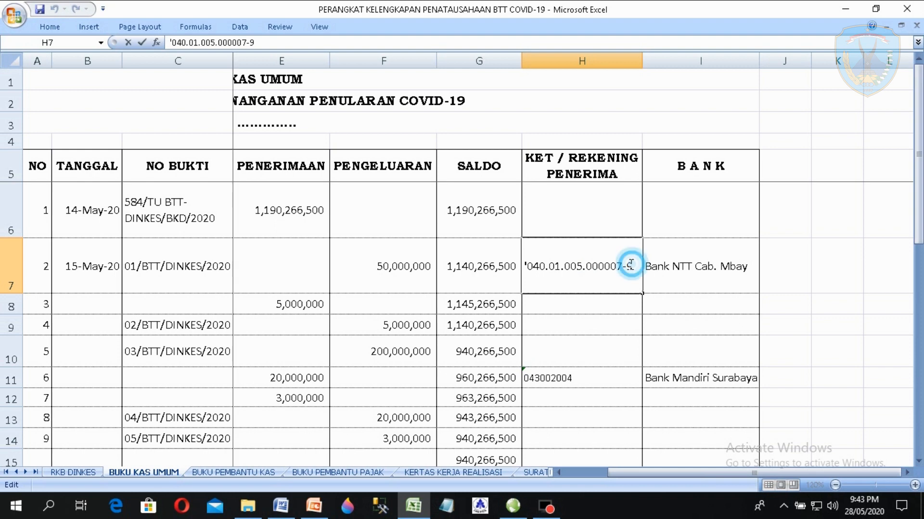
pyautogui.doubleClick(549, 269)
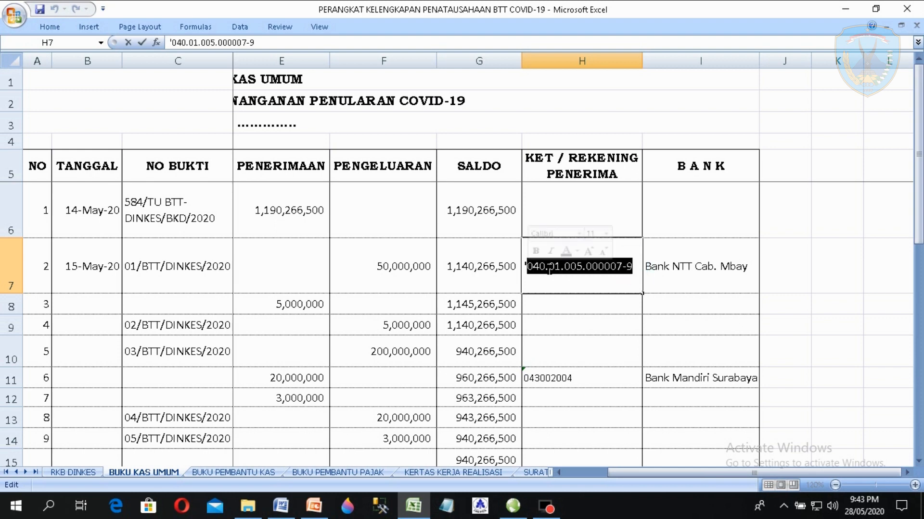
pyautogui.rightClick(549, 271)
pyautogui.click(565, 291)
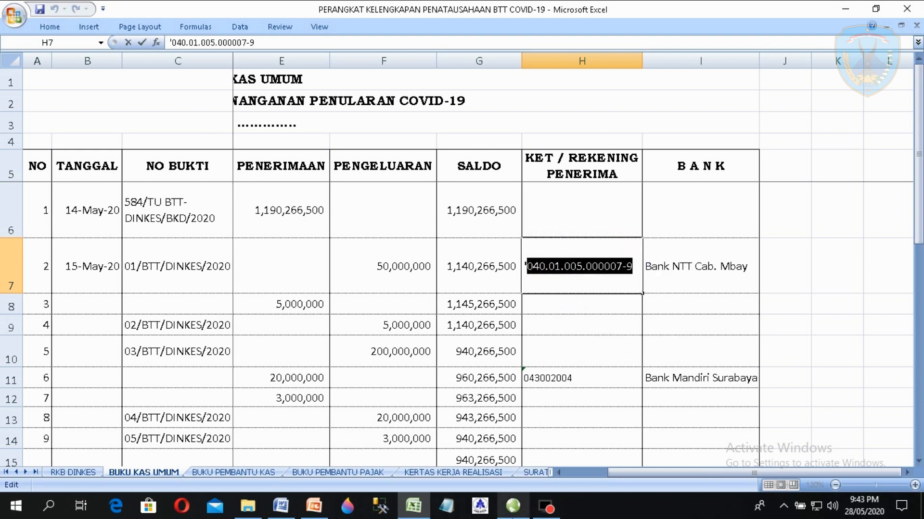
pyautogui.click(513, 506)
pyautogui.click(582, 387)
pyautogui.hotkey('ctrl', 'v')
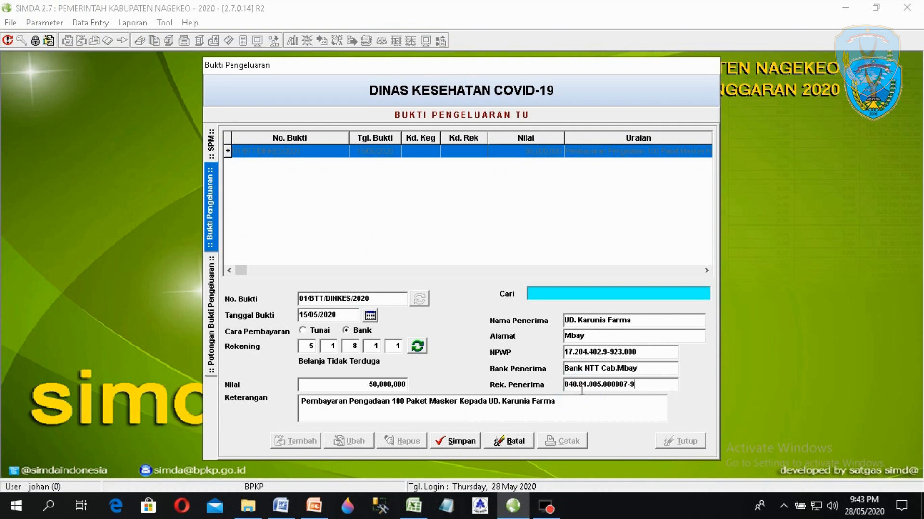
pyautogui.click(455, 443)
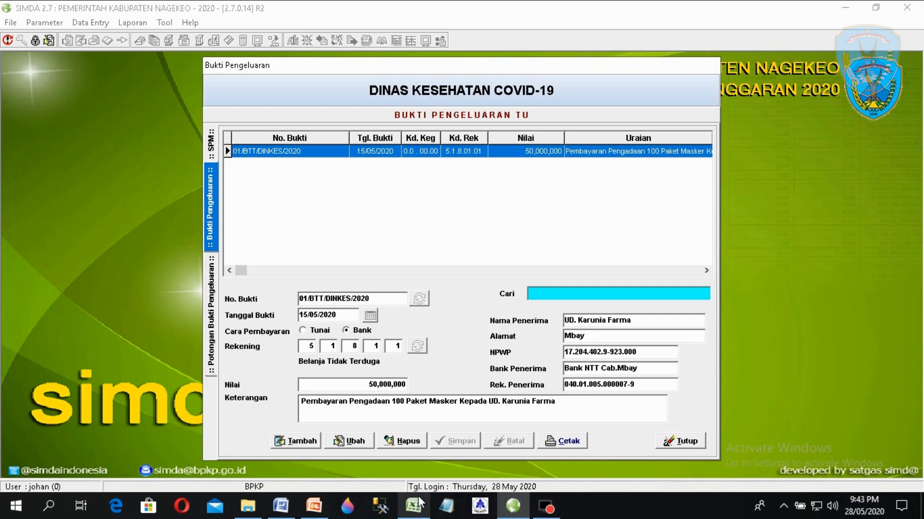
# - Check the Terima PPn Pengadaan Masker entry in Excel row 8
pyautogui.moveTo(418, 496)
pyautogui.click(389, 445)
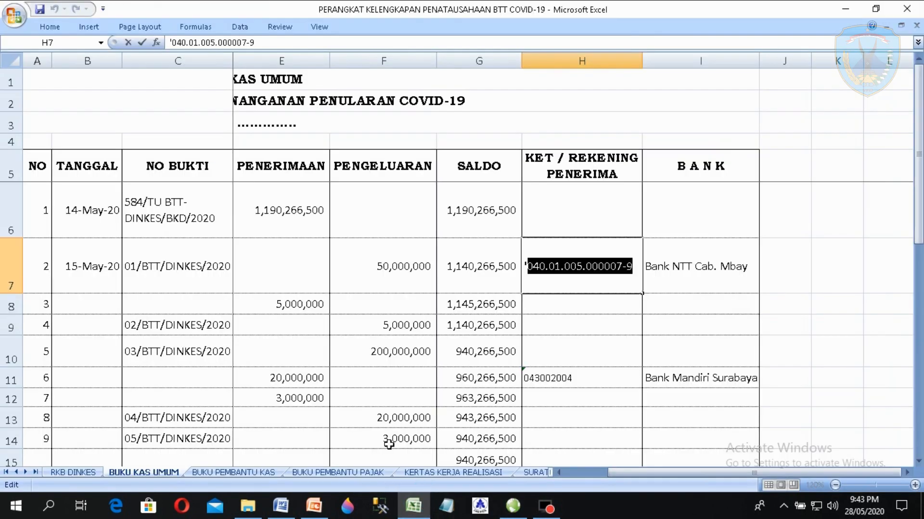
pyautogui.click(290, 291)
pyautogui.press('Left')
pyautogui.press('Left')
pyautogui.press('Left')
pyautogui.press('Left')
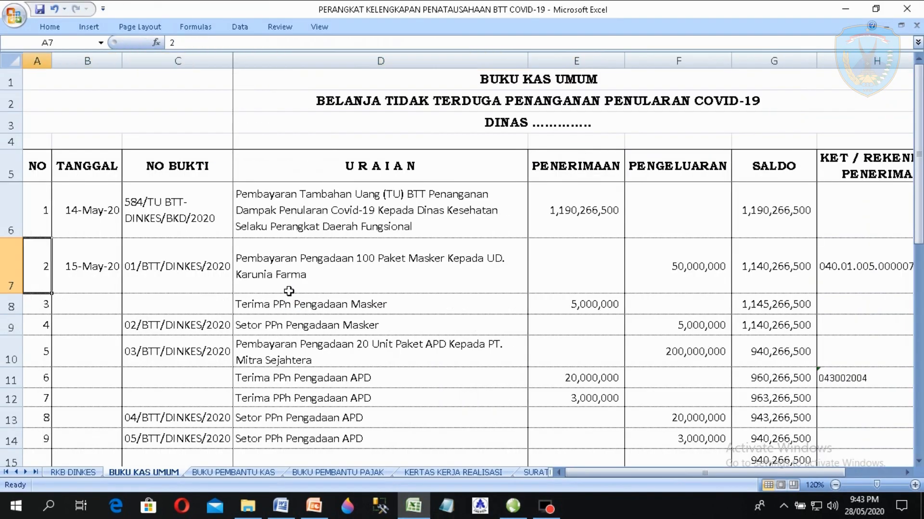
pyautogui.press('Right')
pyautogui.press('Right')
pyautogui.press('Right')
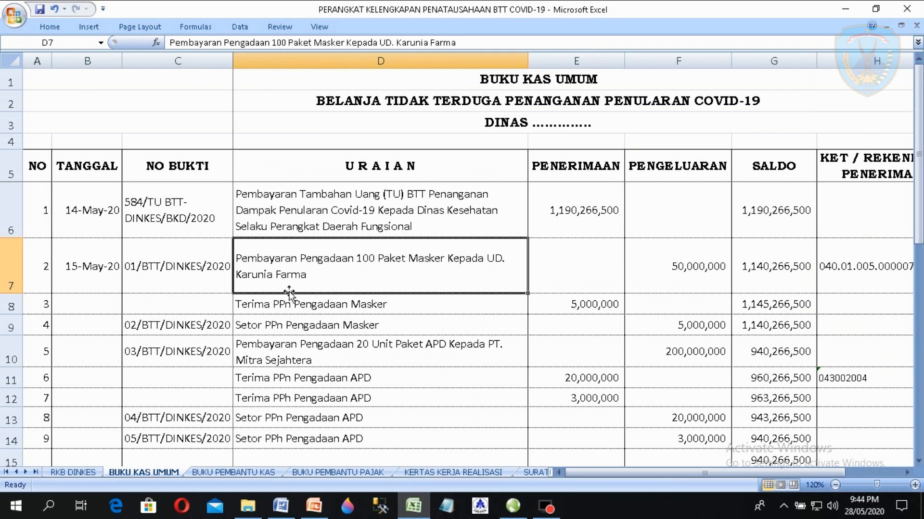
pyautogui.press('Down')
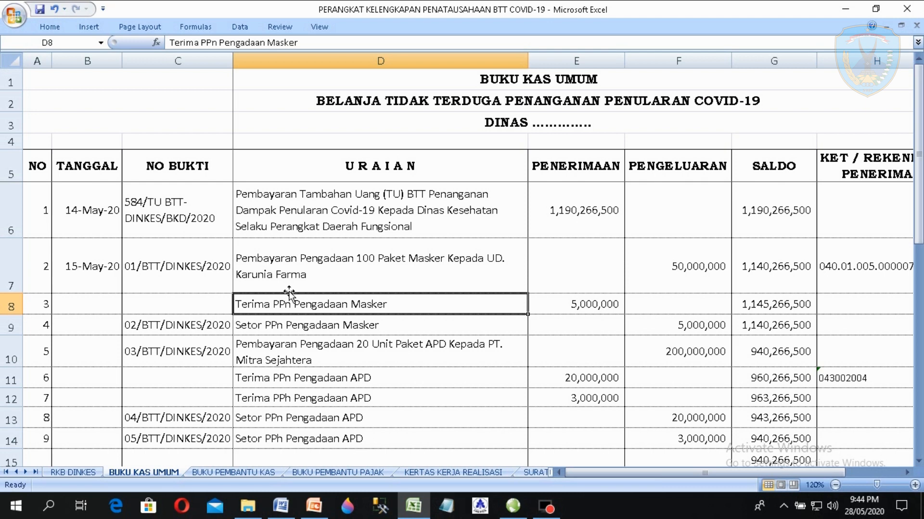
pyautogui.click(509, 513)
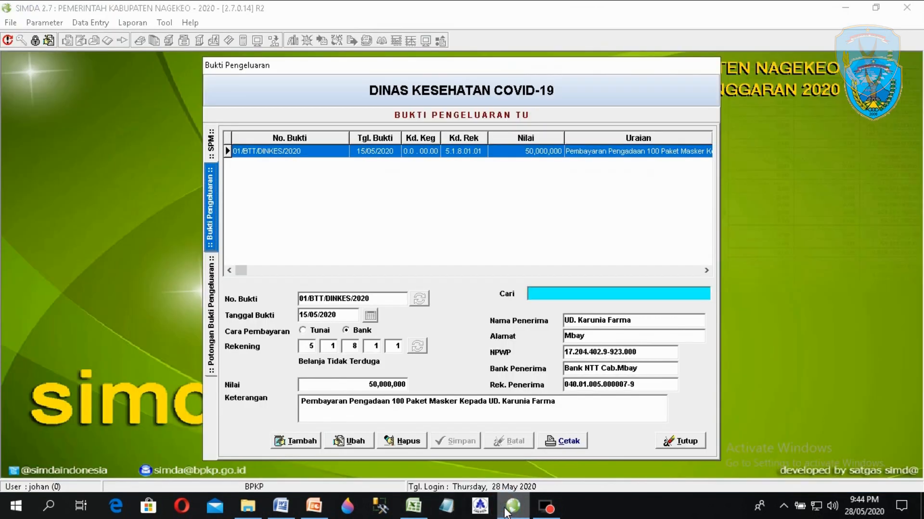
# - Add a deduction to voucher 01/BTT/DINKES/2020 using the PPn Pusat account
pyautogui.doubleClick(305, 151)
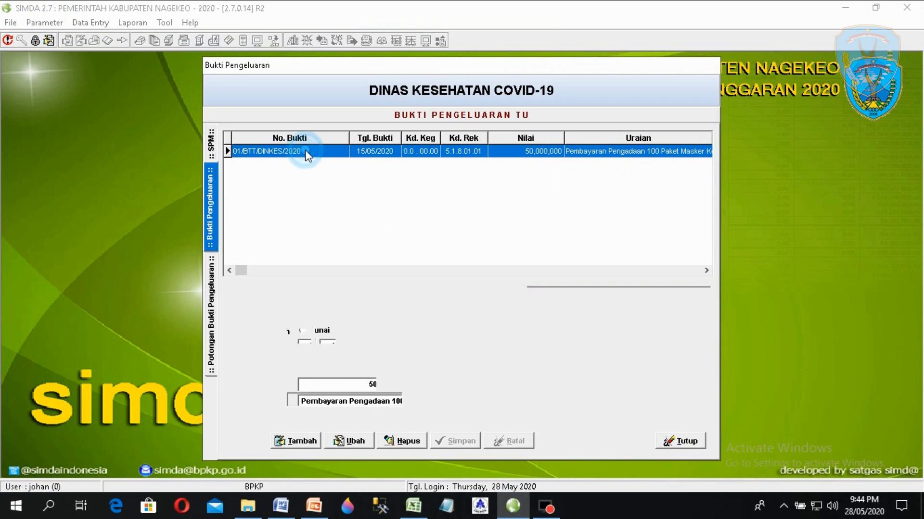
pyautogui.click(303, 439)
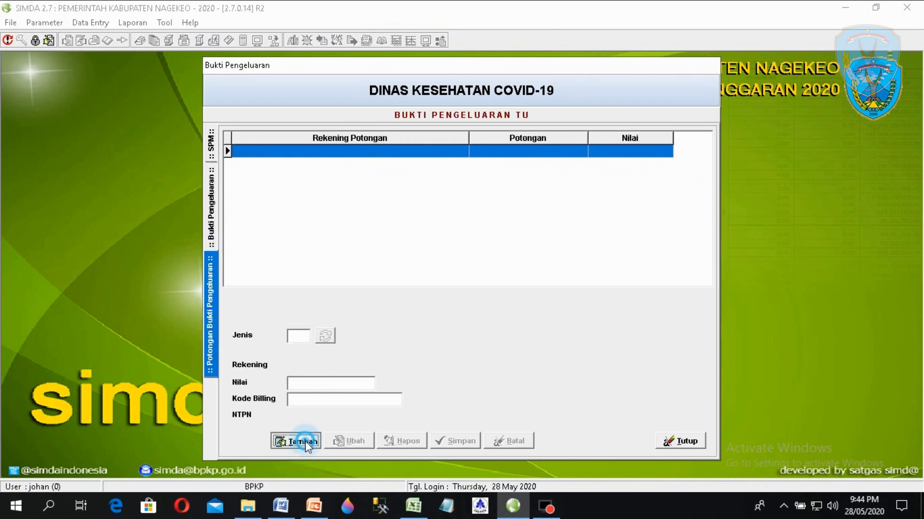
pyautogui.click(325, 337)
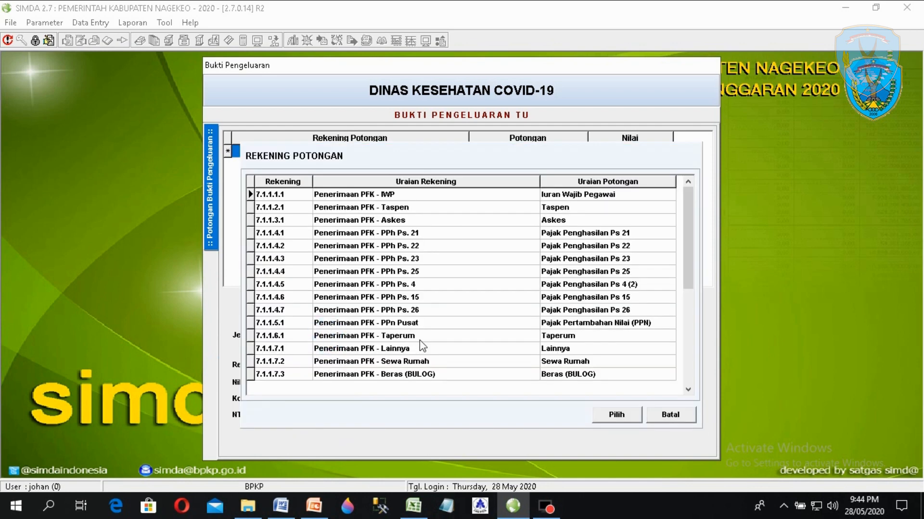
pyautogui.click(406, 324)
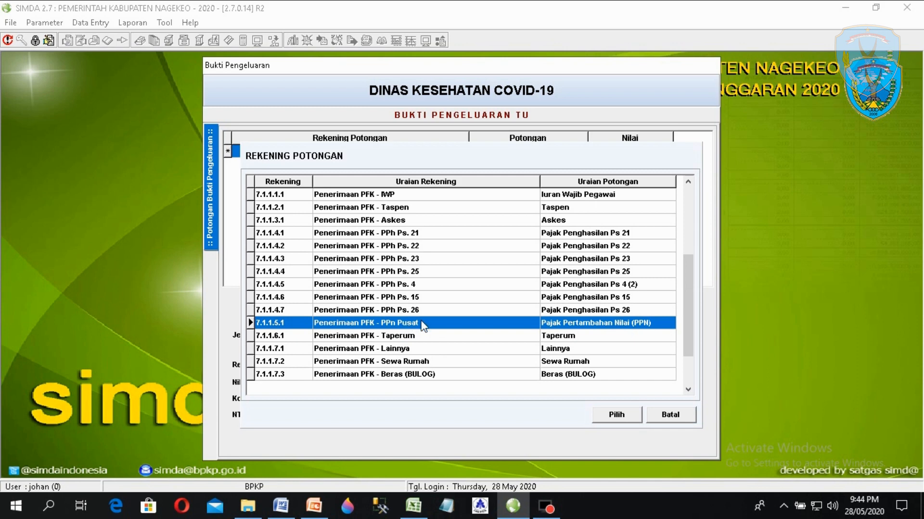
pyautogui.doubleClick(421, 322)
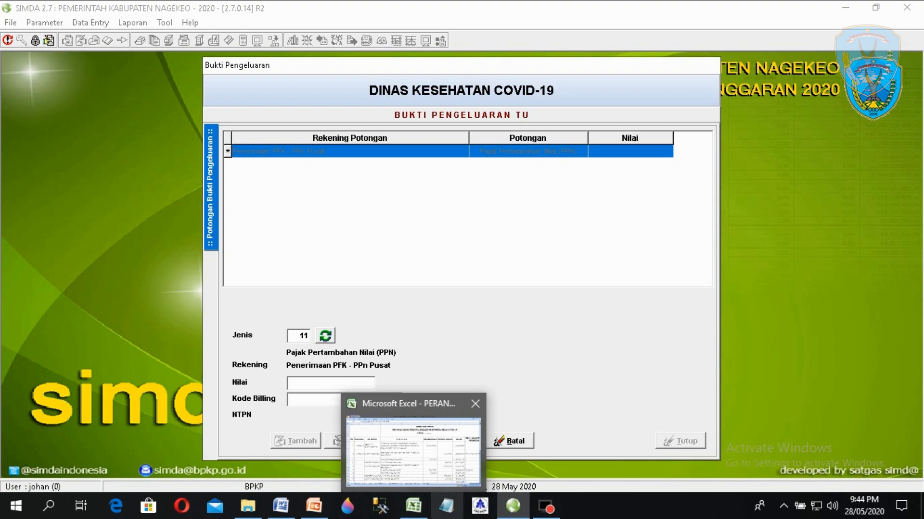
# - Enter a 5000000 deduction amount and its billing code, then save the deduction
pyautogui.click(418, 509)
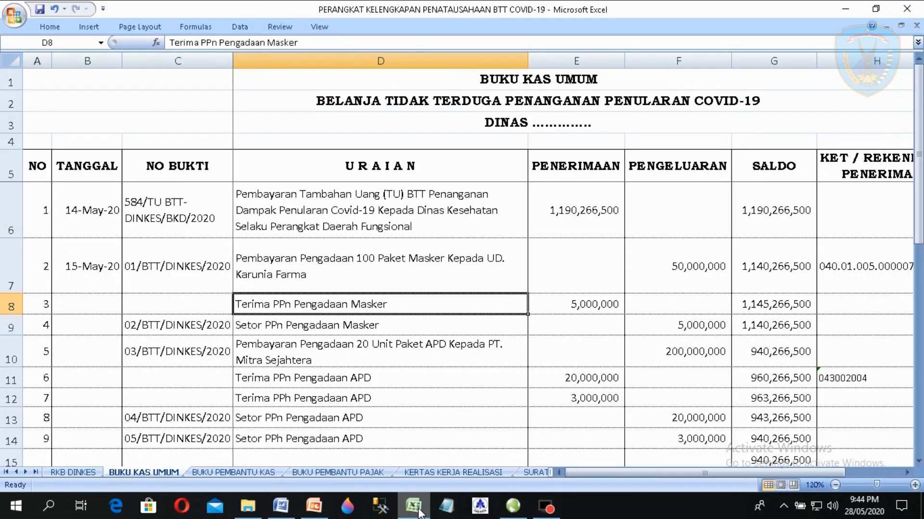
pyautogui.click(314, 506)
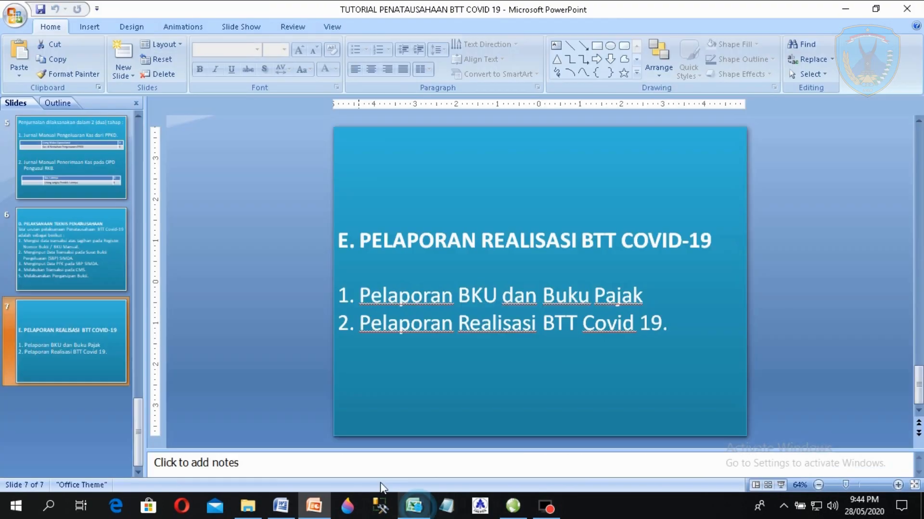
pyautogui.click(515, 516)
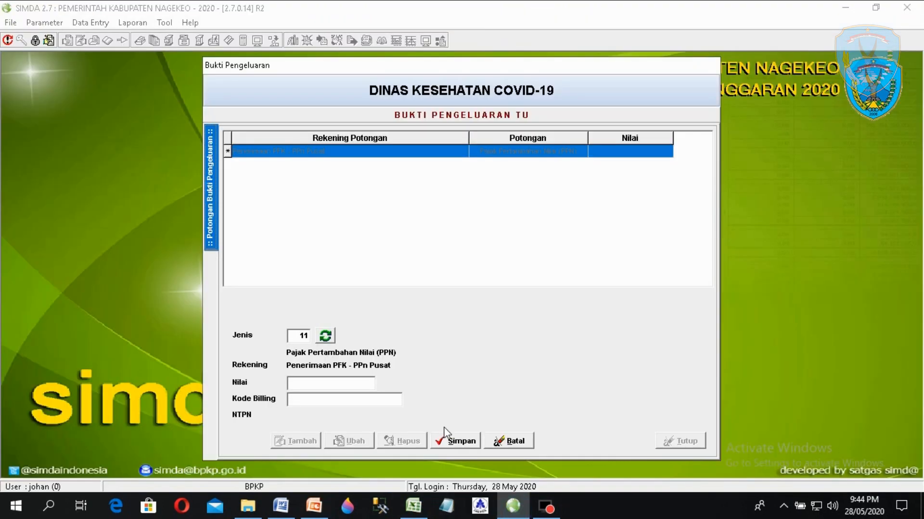
pyautogui.click(330, 379)
pyautogui.write('5000000')
pyautogui.press('Tab')
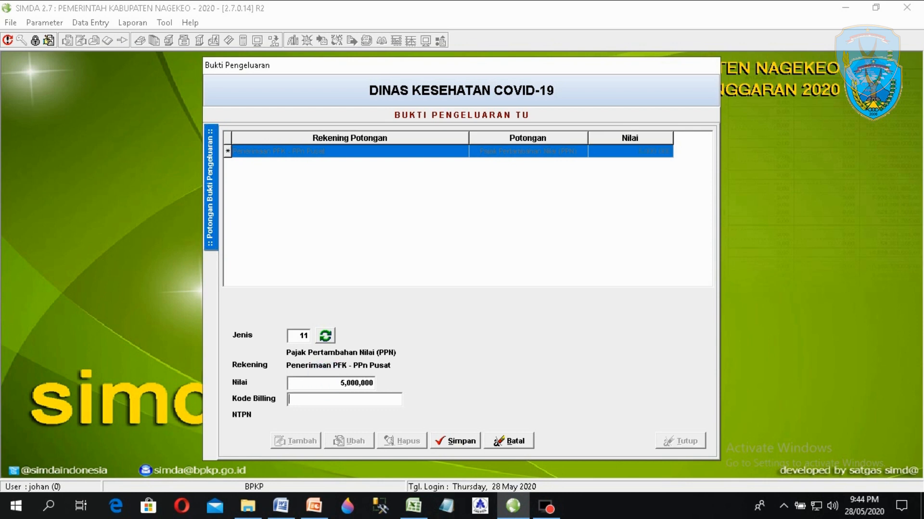
pyautogui.click(338, 404)
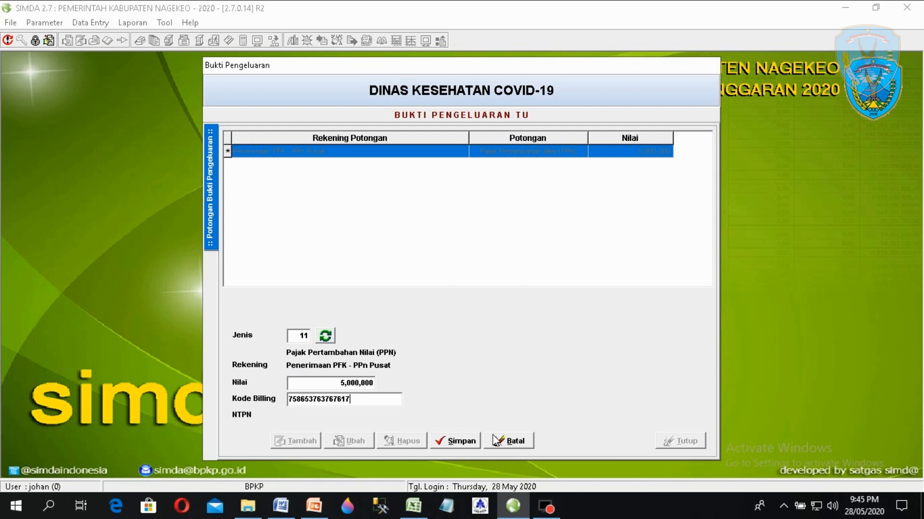
pyautogui.click(329, 399)
pyautogui.click(351, 400)
pyautogui.click(457, 442)
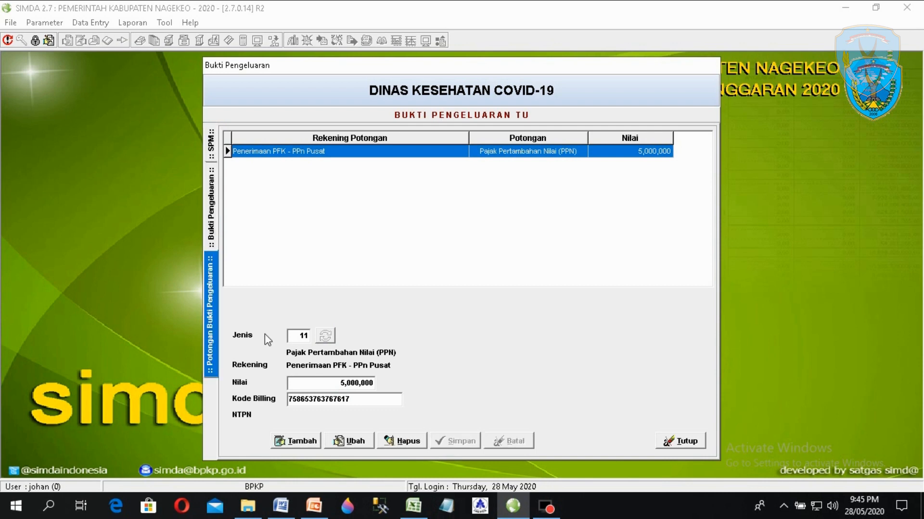
# - Print voucher 01/BTT/DINKES/2020 from the Bukti Pengeluaran tab and confirm with Yes
pyautogui.click(210, 225)
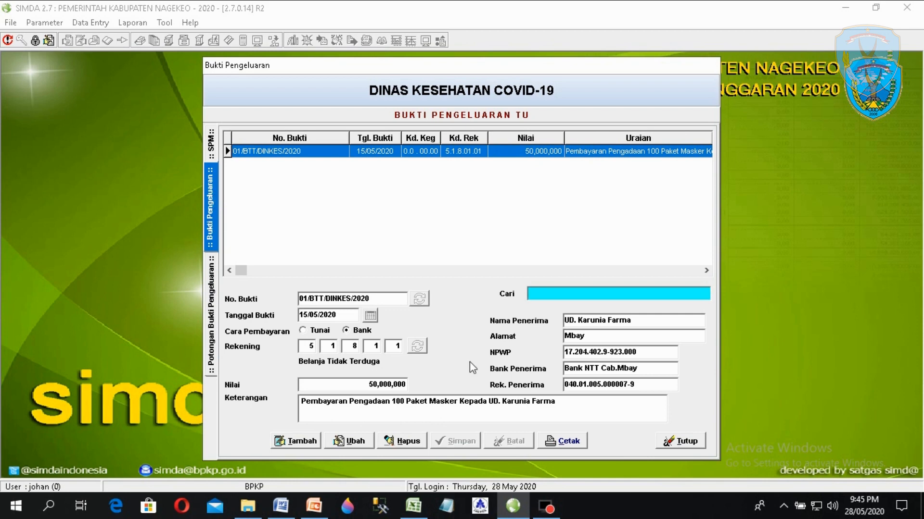
pyautogui.click(570, 446)
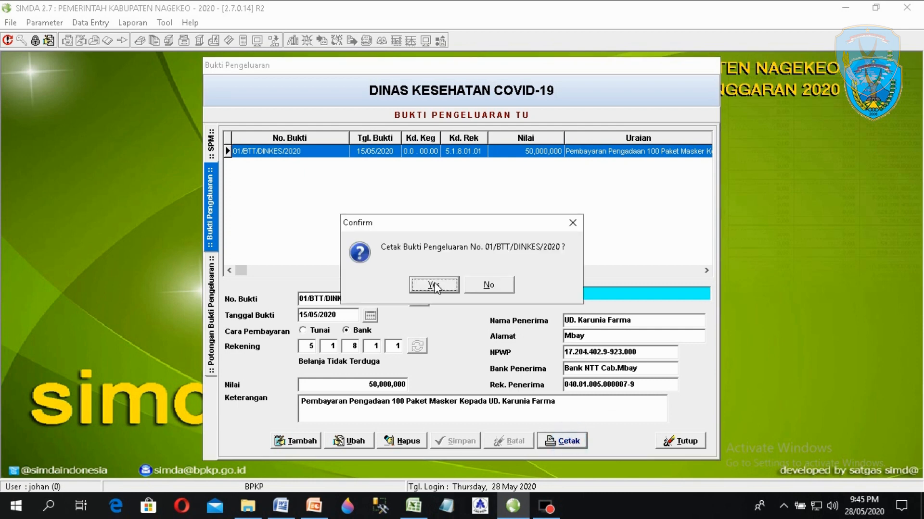
pyautogui.click(433, 285)
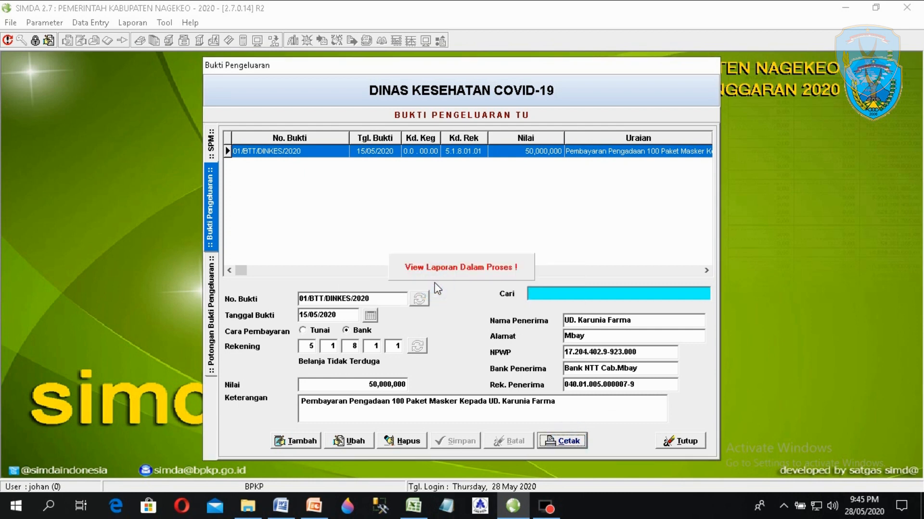
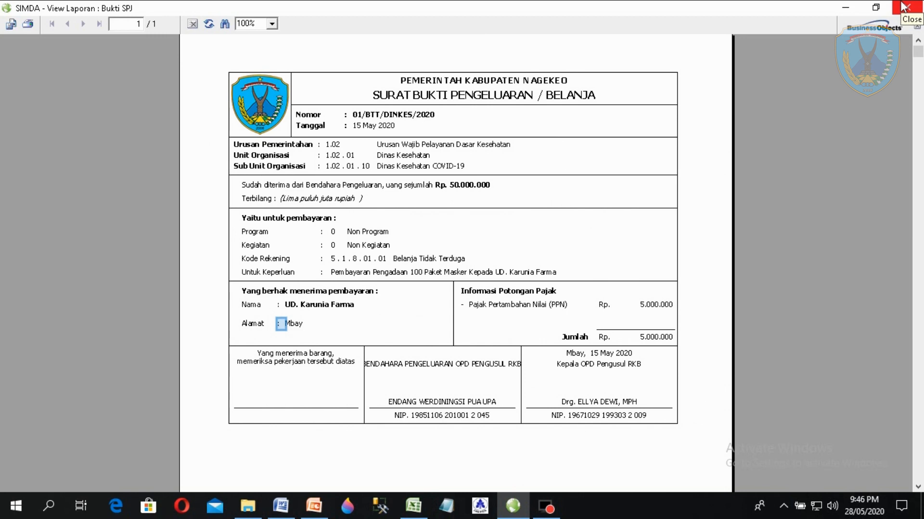
# - Close the Bukti SPJ report preview for voucher 01/BTT/DINKES/2020
pyautogui.click(903, 7)
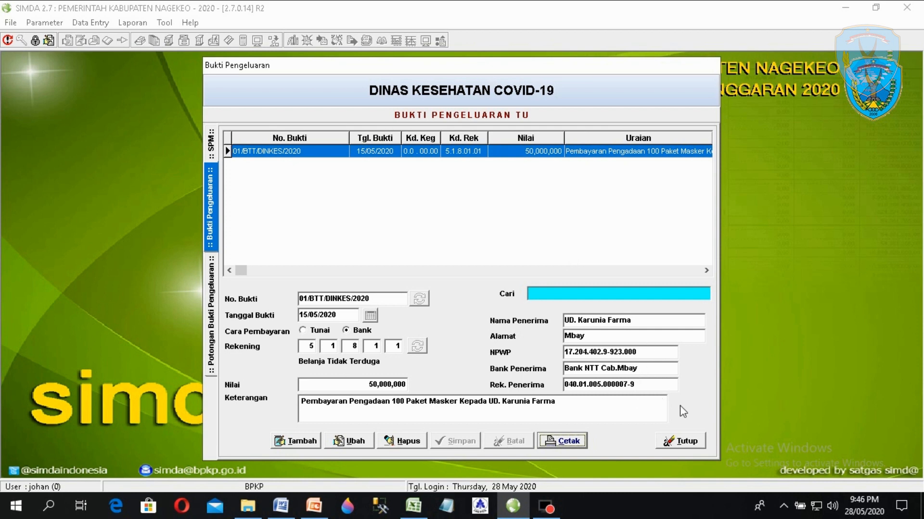
# - Close the expense voucher form and go to Data Entry > SKPD > Bendahara > Pengeluaran > Pajak
pyautogui.click(697, 443)
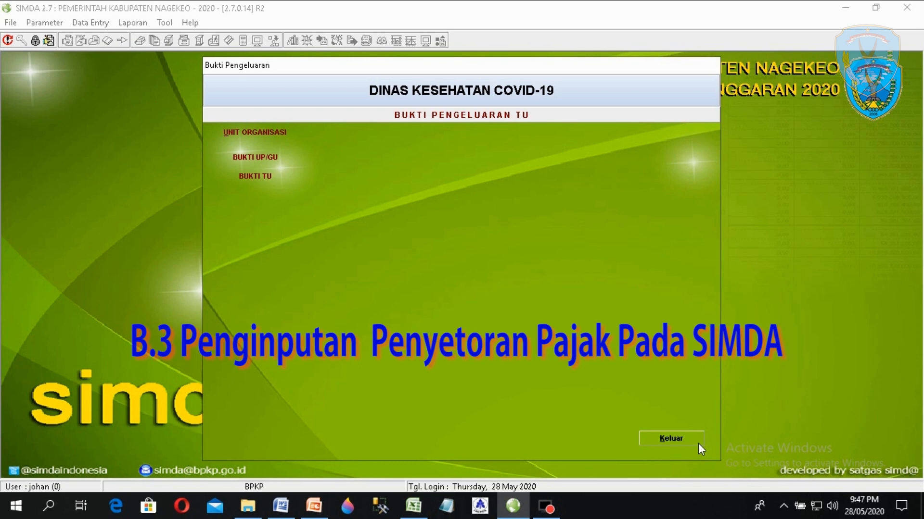
pyautogui.click(679, 442)
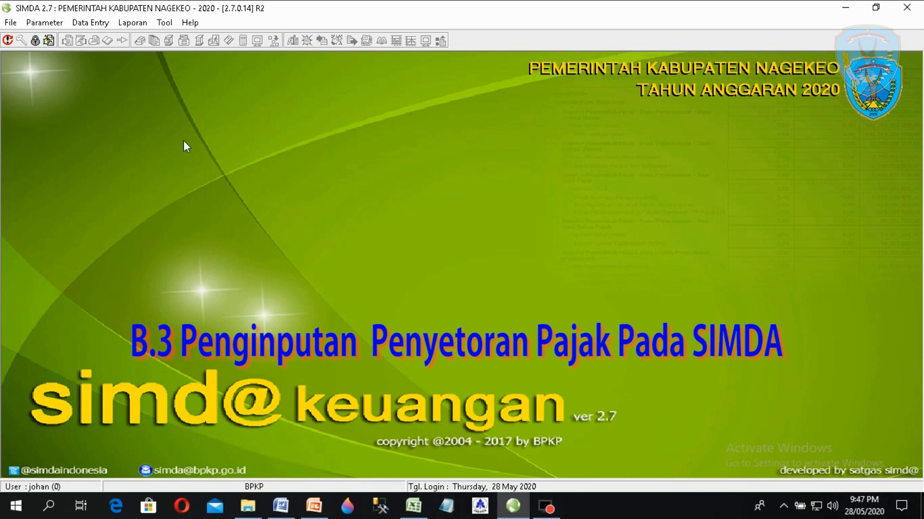
pyautogui.click(91, 22)
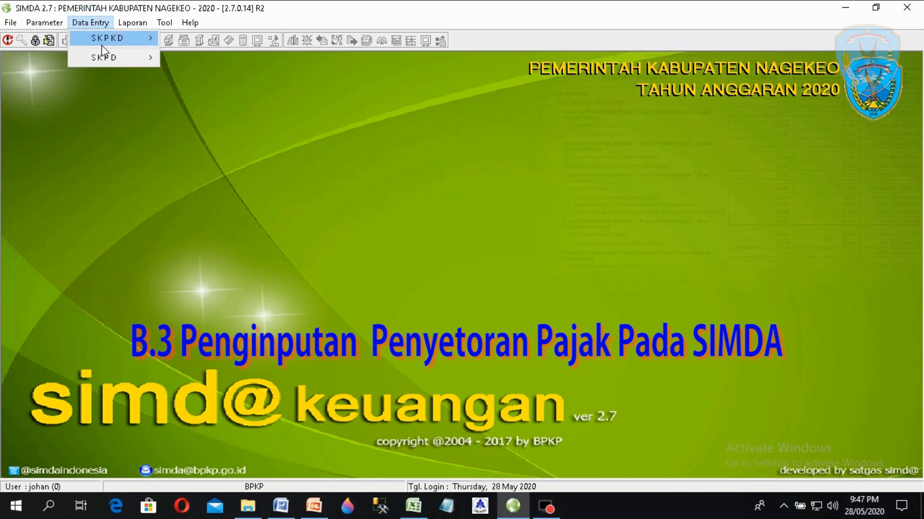
pyautogui.moveTo(116, 57)
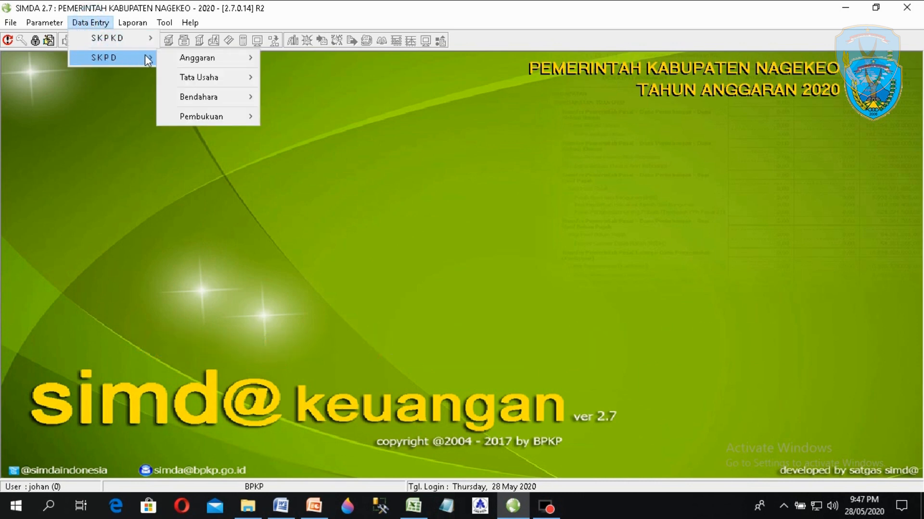
pyautogui.moveTo(244, 97)
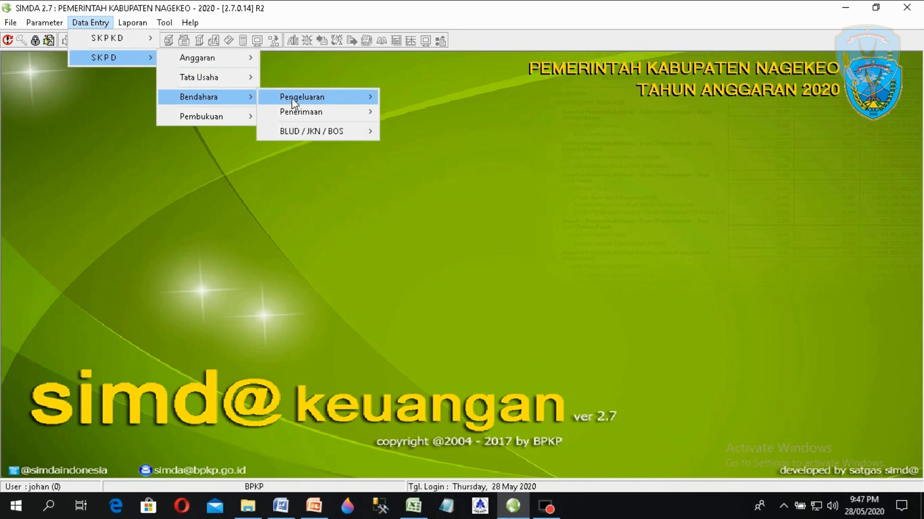
pyautogui.moveTo(294, 100)
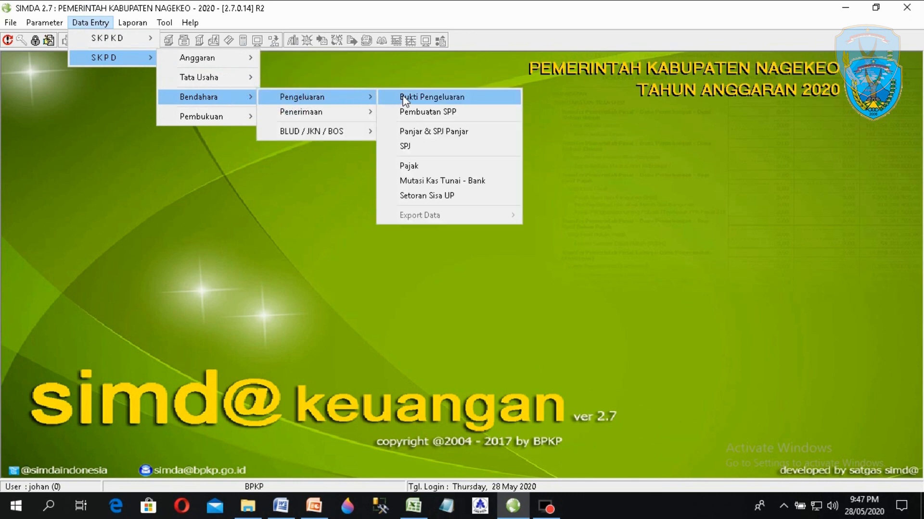
# - Open tax deposits for sub-unit Dinas Kesehatan COVID-19 and start a new deposit entry (BKU 8909)
pyautogui.click(429, 167)
pyautogui.doubleClick(381, 176)
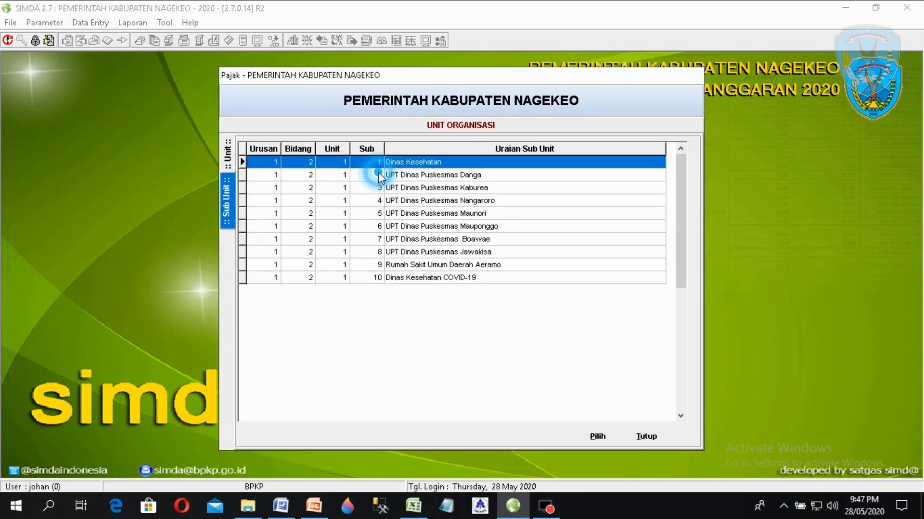
pyautogui.click(420, 280)
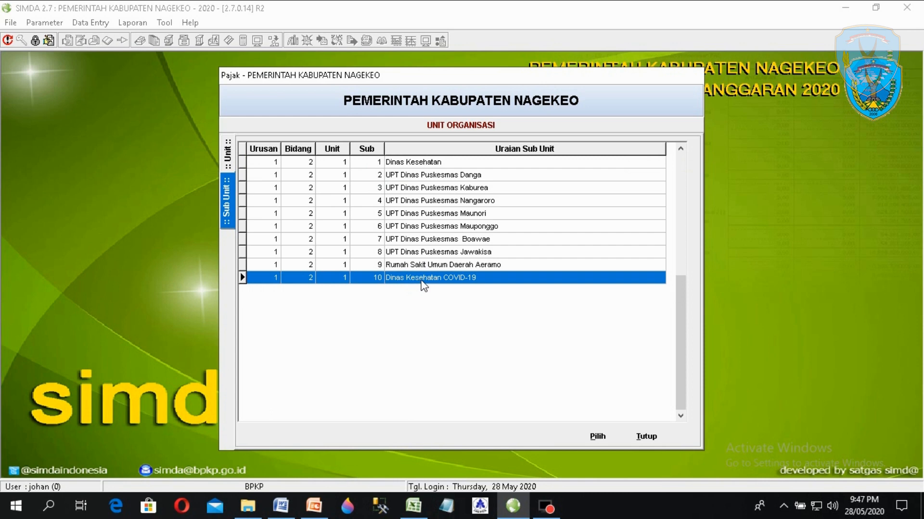
pyautogui.doubleClick(431, 279)
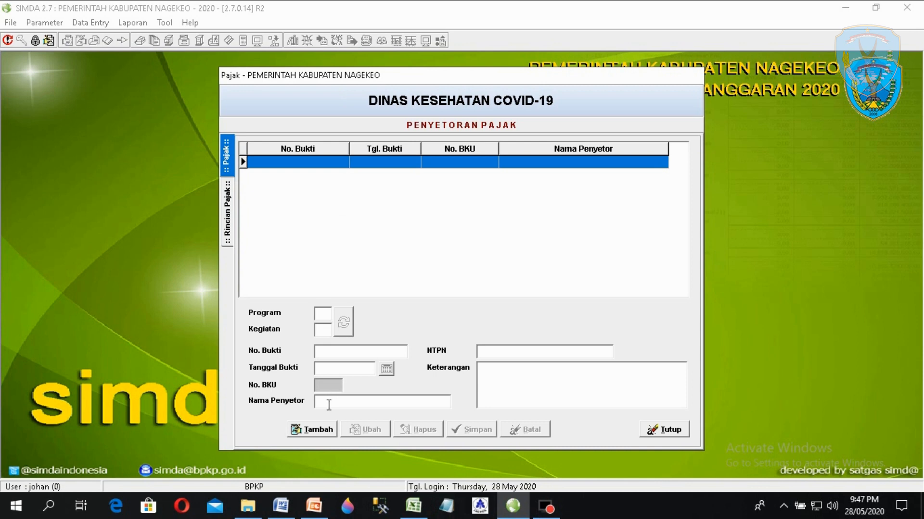
pyautogui.click(322, 428)
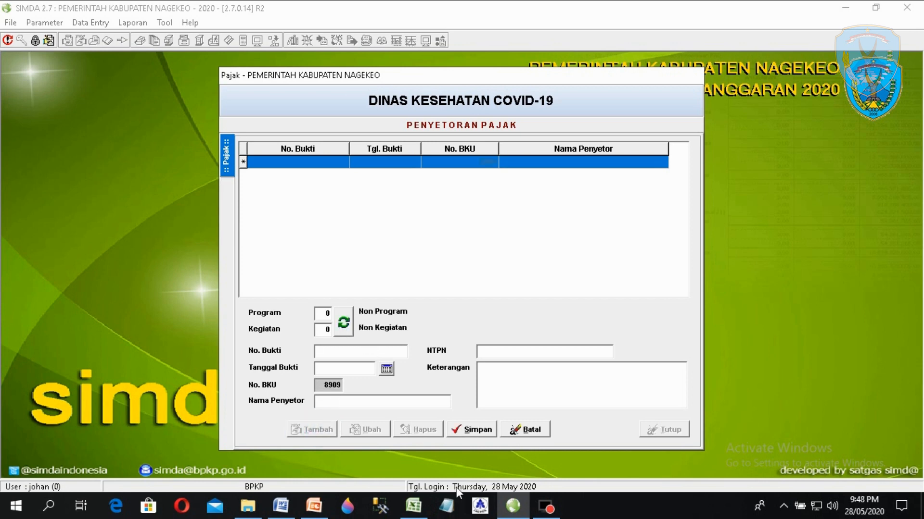
pyautogui.click(413, 506)
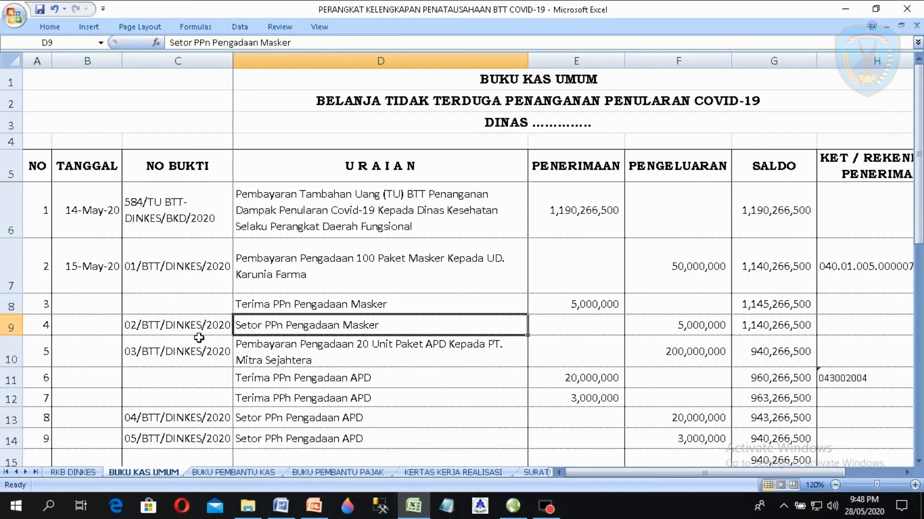
# - Copy voucher number 02/BTT/DINKES/2020 from Excel cell C9 into the deposit's No. Bukti field
pyautogui.doubleClick(190, 326)
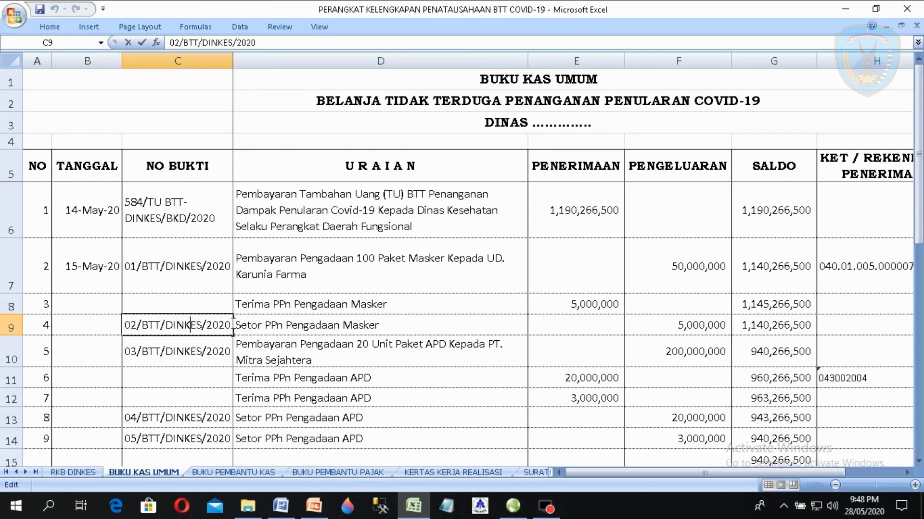
pyautogui.click(124, 325)
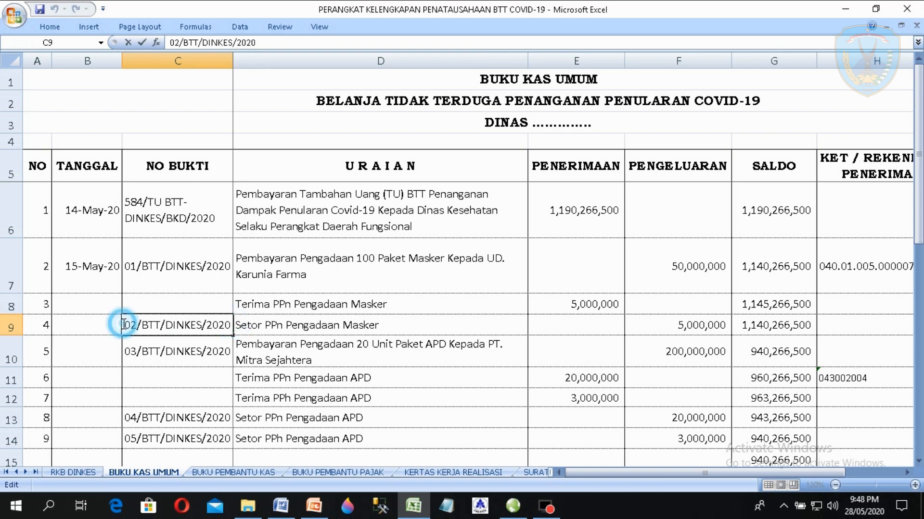
pyautogui.moveTo(123, 325); pyautogui.dragTo(231, 325)
pyautogui.rightClick(221, 327)
pyautogui.click(252, 352)
pyautogui.click(512, 506)
pyautogui.click(370, 352)
pyautogui.hotkey('ctrl', 'v')
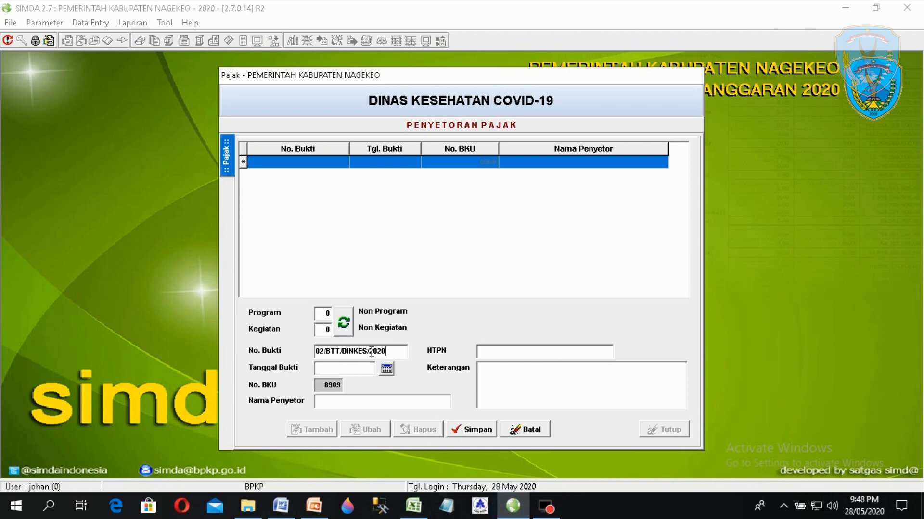
# - Set the deposit date to 15 May 2020
pyautogui.click(350, 370)
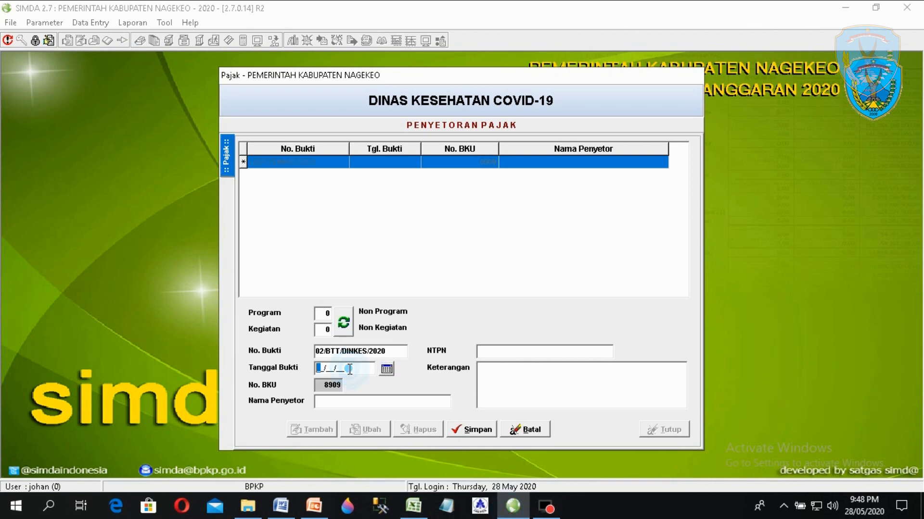
pyautogui.click(387, 370)
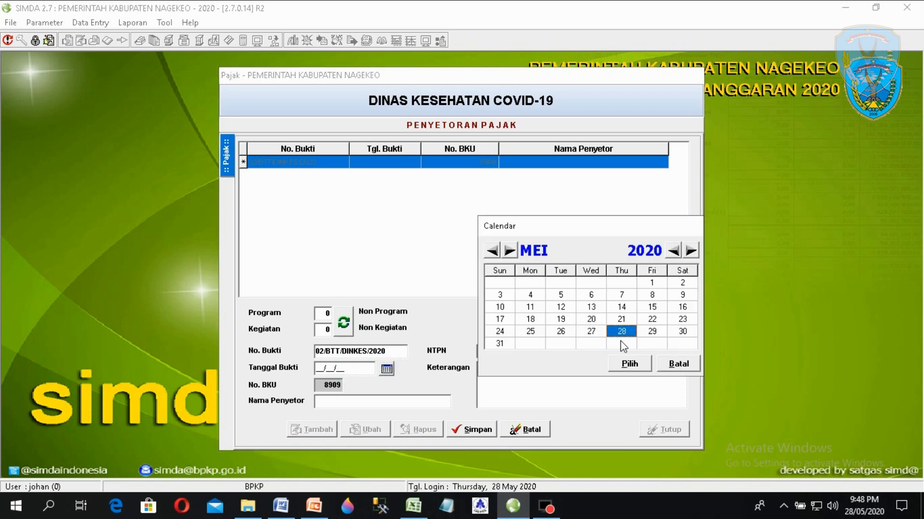
pyautogui.click(652, 307)
pyautogui.click(653, 310)
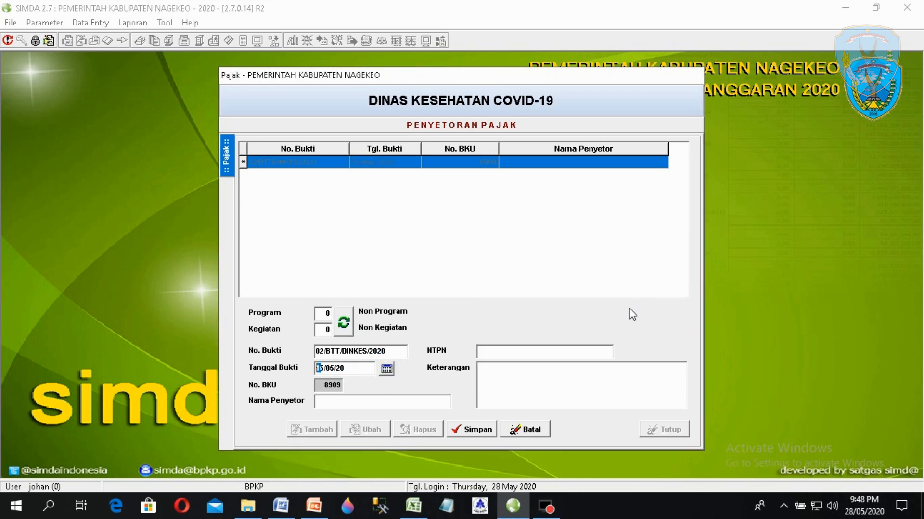
# - Enter the depositor's name and the NTPN number
pyautogui.click(350, 407)
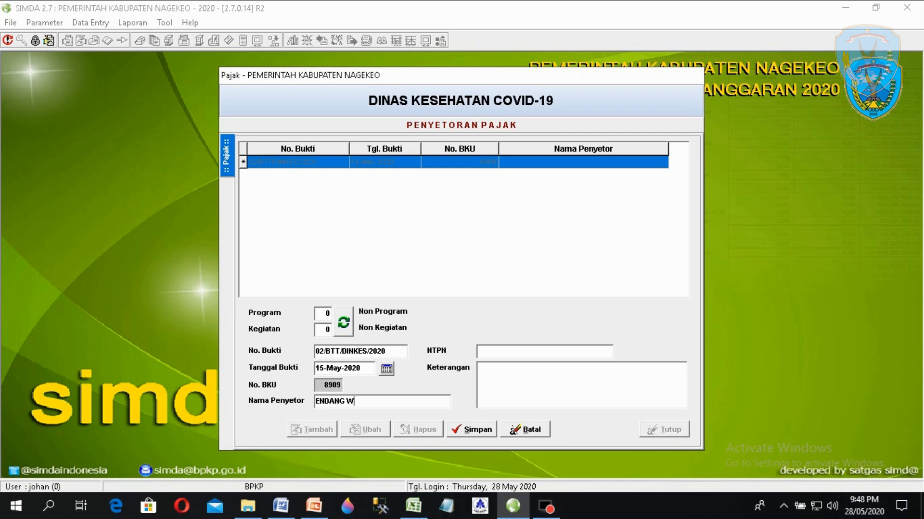
pyautogui.click(506, 354)
pyautogui.click(506, 354)
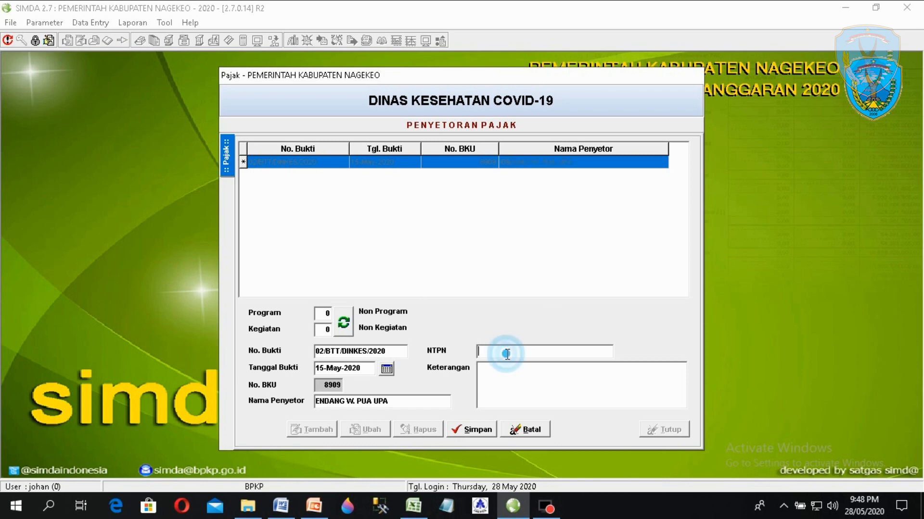
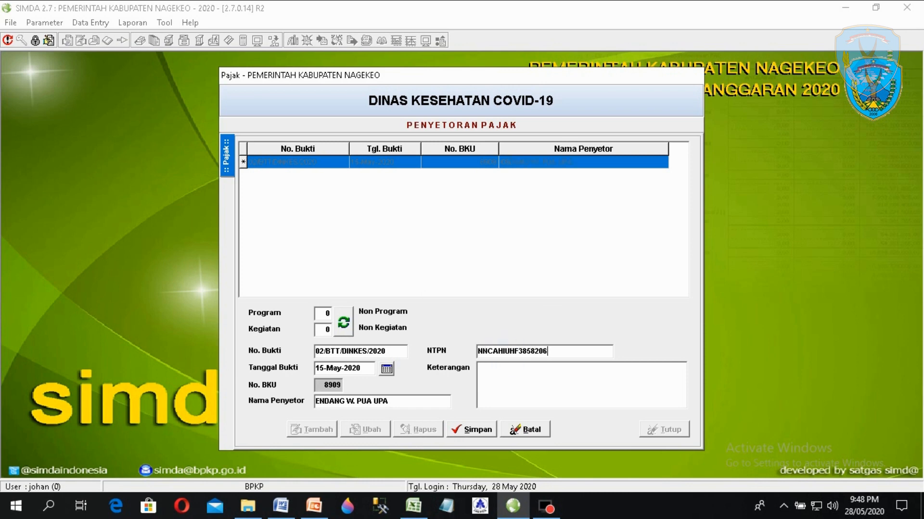
pyautogui.click(534, 388)
# - Copy 'Setor PPn Pengadaan Masker' from Excel cell D9 into the description and save the deposit
pyautogui.click(413, 506)
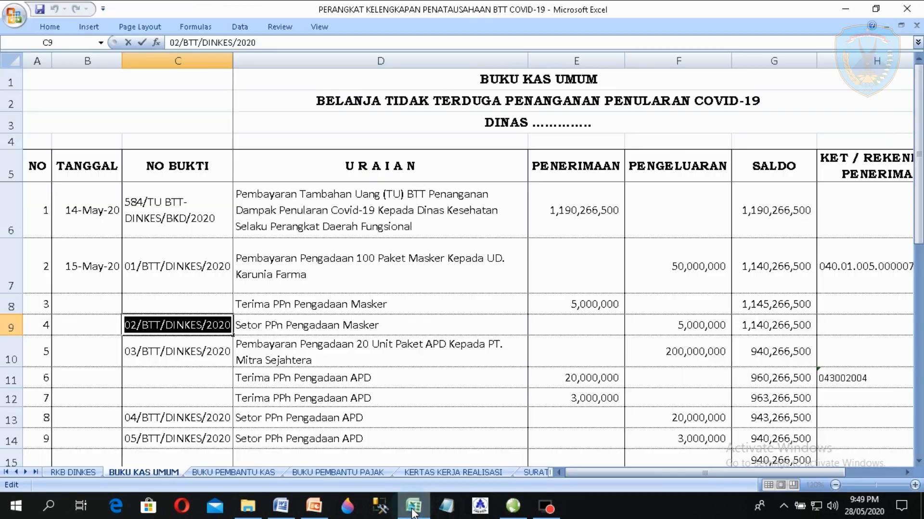
pyautogui.doubleClick(298, 327)
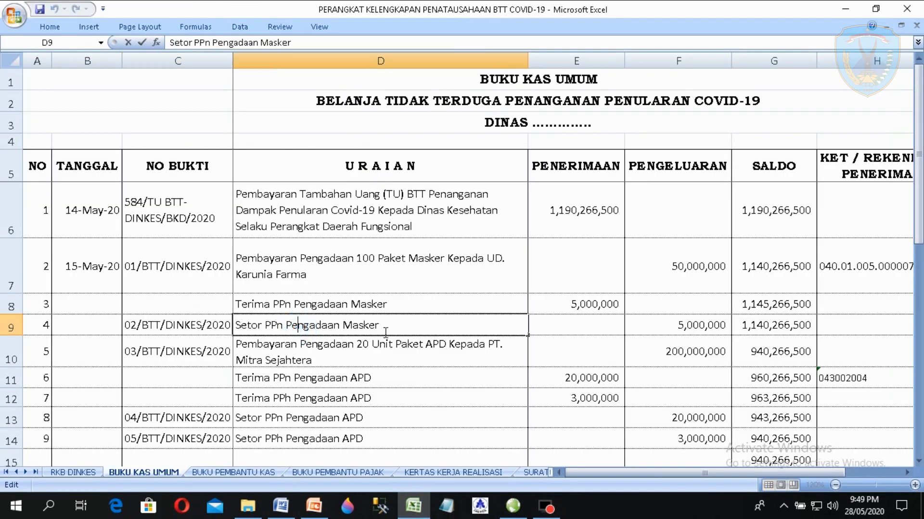
pyautogui.moveTo(387, 332); pyautogui.dragTo(235, 327)
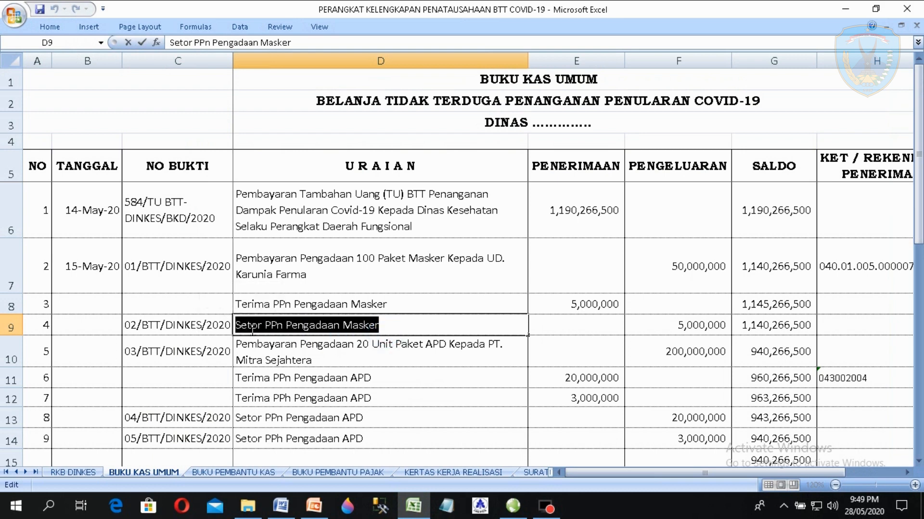
pyautogui.rightClick(253, 332)
pyautogui.click(284, 353)
pyautogui.click(513, 506)
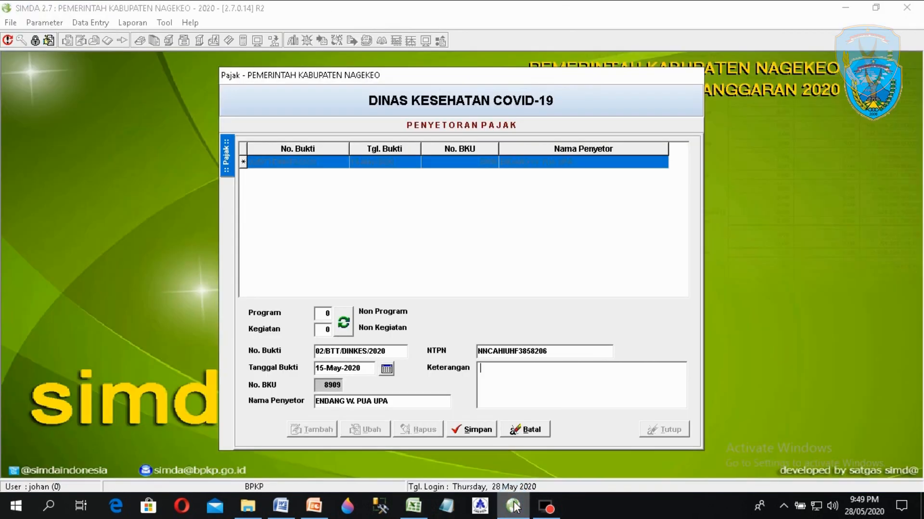
pyautogui.click(530, 369)
pyautogui.hotkey('ctrl', 'v')
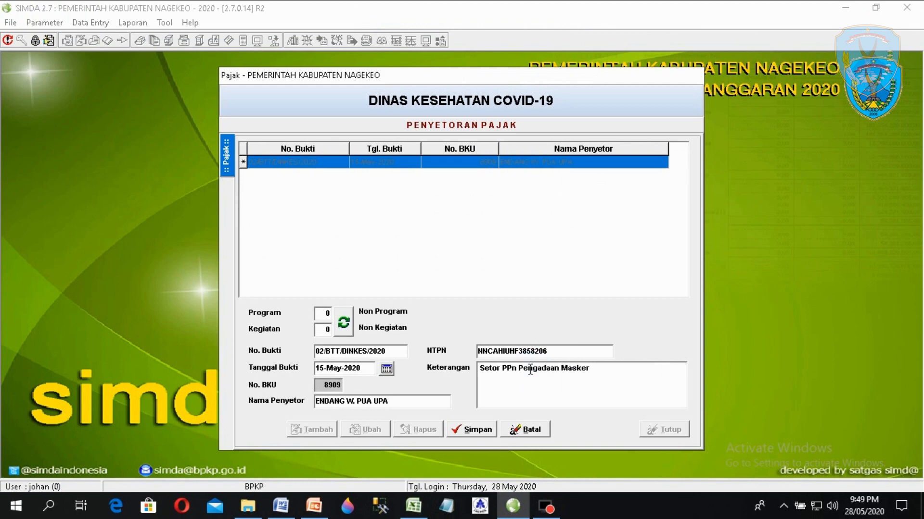
pyautogui.click(474, 432)
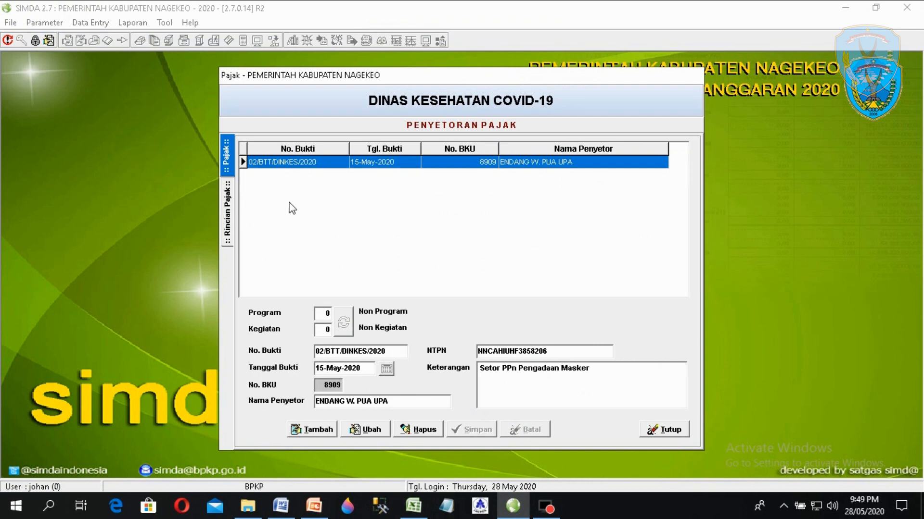
# - Add a 5,000,000 PPn Pusat tax line to deposit 02/BTT/DINKES/2020, review the header, and close
pyautogui.doubleClick(316, 162)
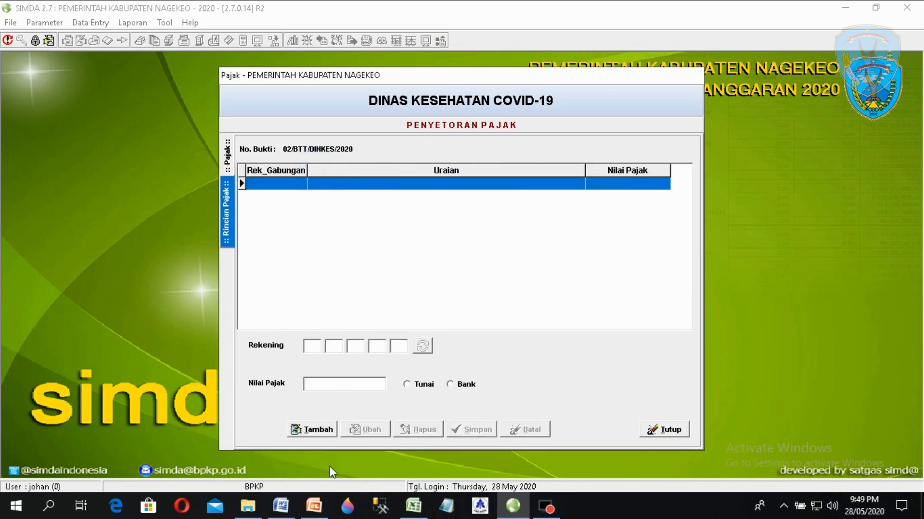
pyautogui.click(312, 426)
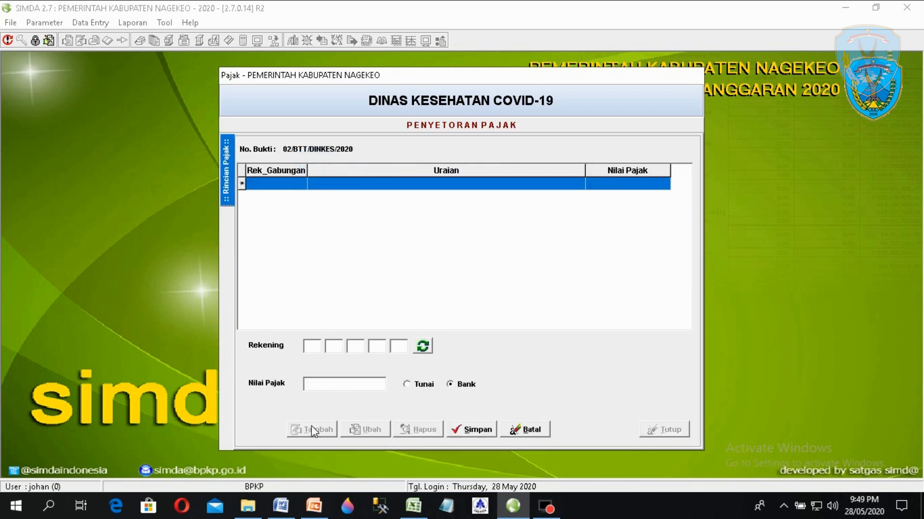
pyautogui.click(426, 346)
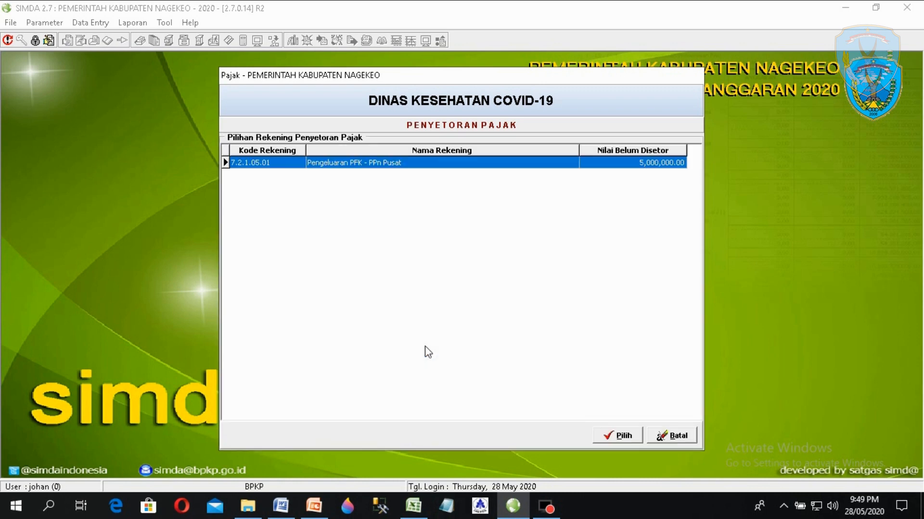
pyautogui.doubleClick(390, 166)
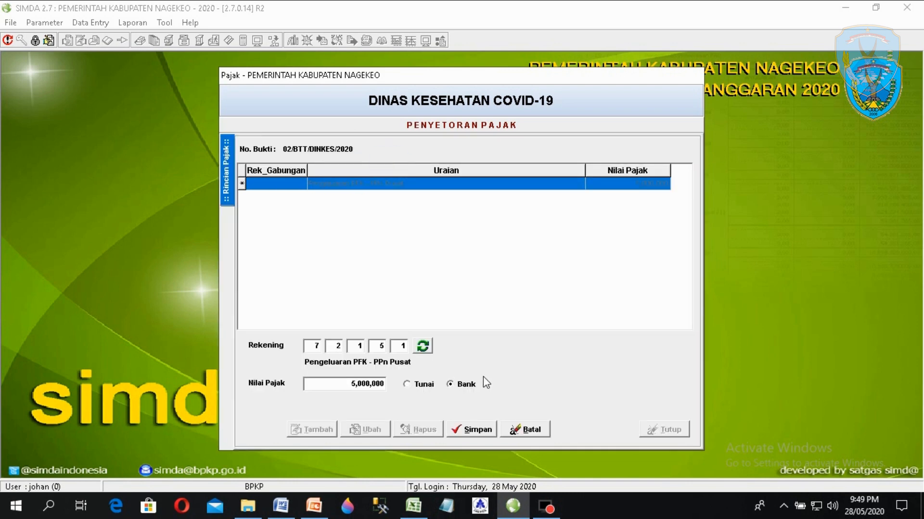
pyautogui.click(477, 430)
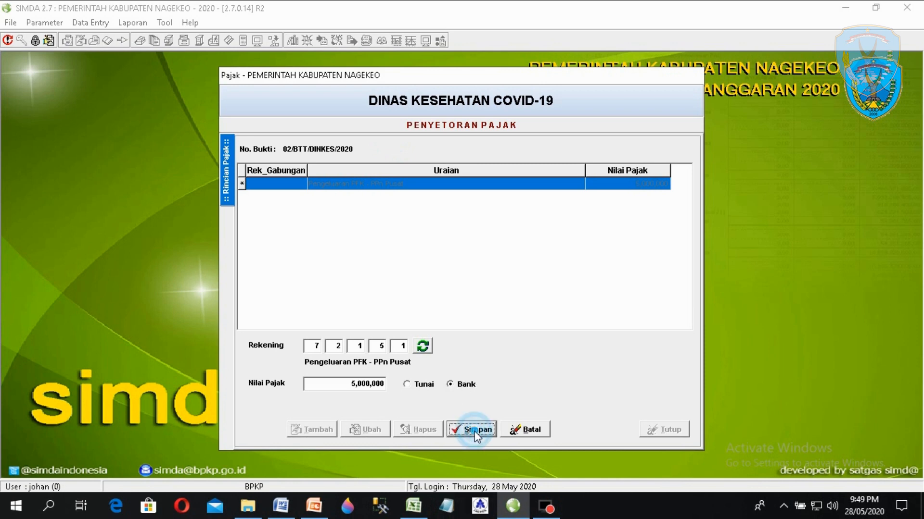
pyautogui.click(228, 163)
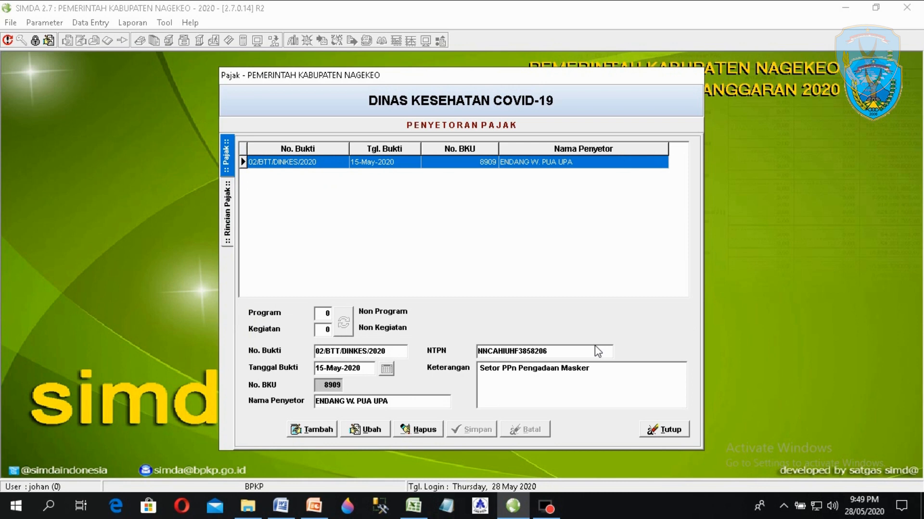
pyautogui.click(670, 431)
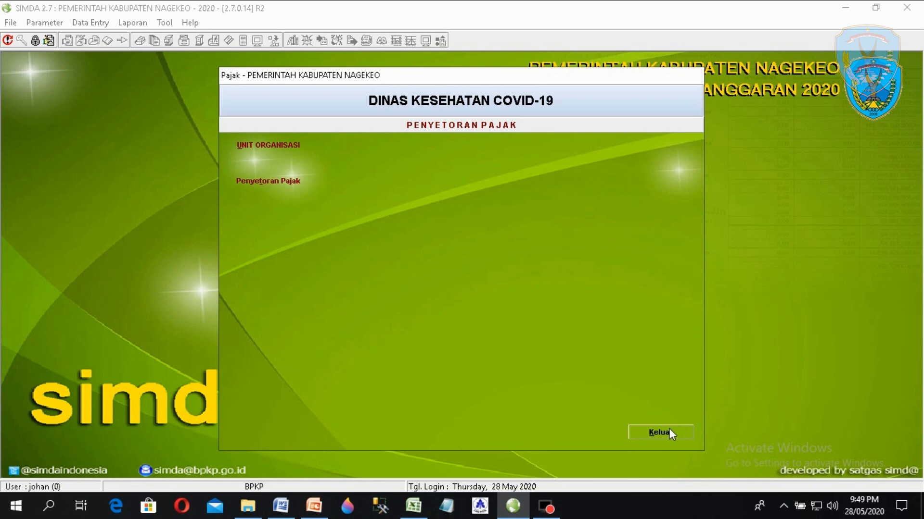
# - Close the deposit window and check evidence numbers 02 and 03/BTT/DINKES/2020 in Excel
pyautogui.click(668, 431)
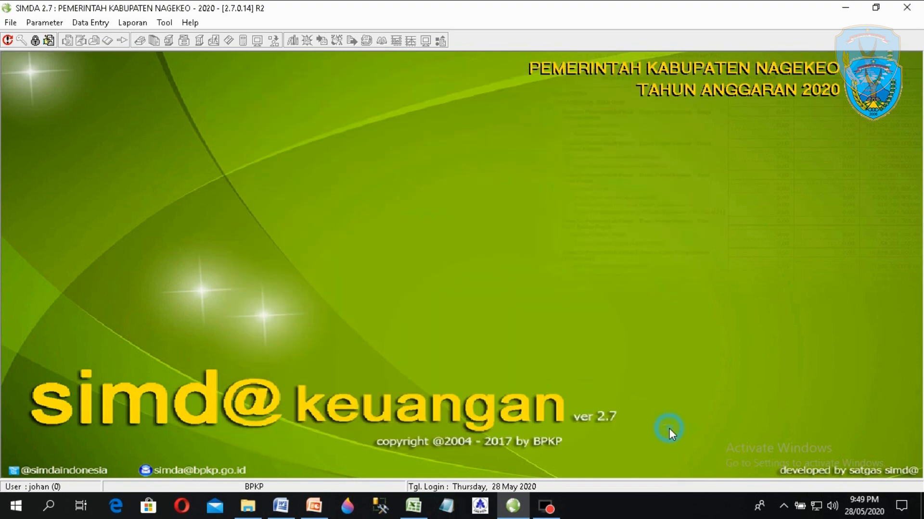
pyautogui.click(413, 506)
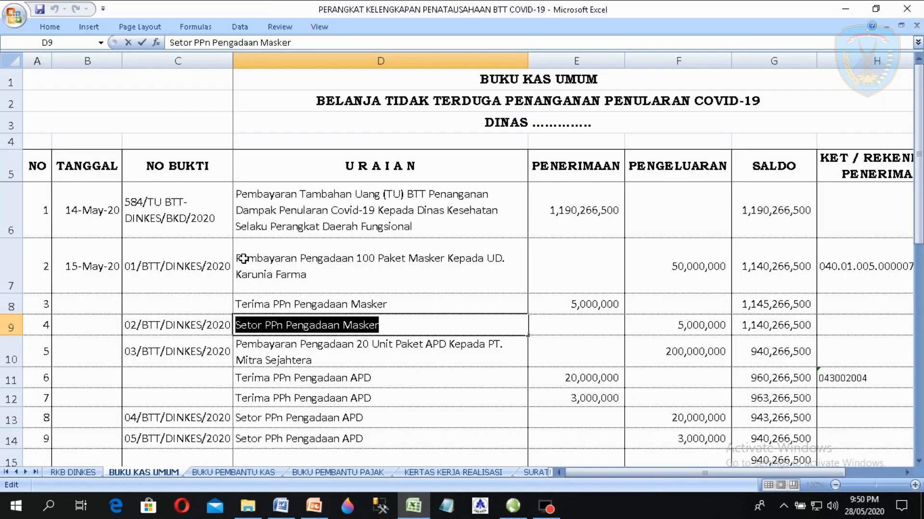
pyautogui.click(244, 260)
pyautogui.click(181, 330)
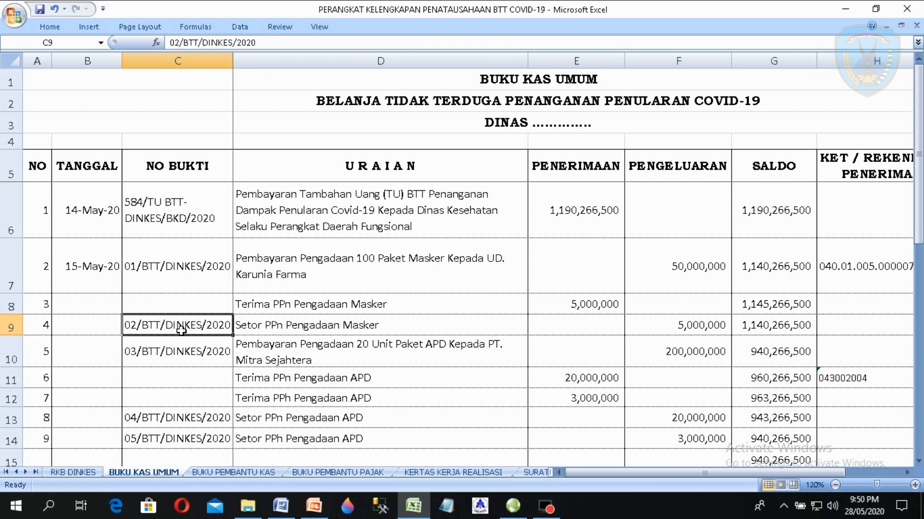
pyautogui.press('Down')
pyautogui.press('Down')
pyautogui.press('Down')
pyautogui.press('Down')
pyautogui.press('Down')
pyautogui.press('Down')
pyautogui.press('Down')
pyautogui.press('Up')
pyautogui.press('Up')
pyautogui.press('Up')
pyautogui.press('Up')
pyautogui.press('Up')
pyautogui.press('Up')
pyautogui.press('Up')
pyautogui.press('Down')
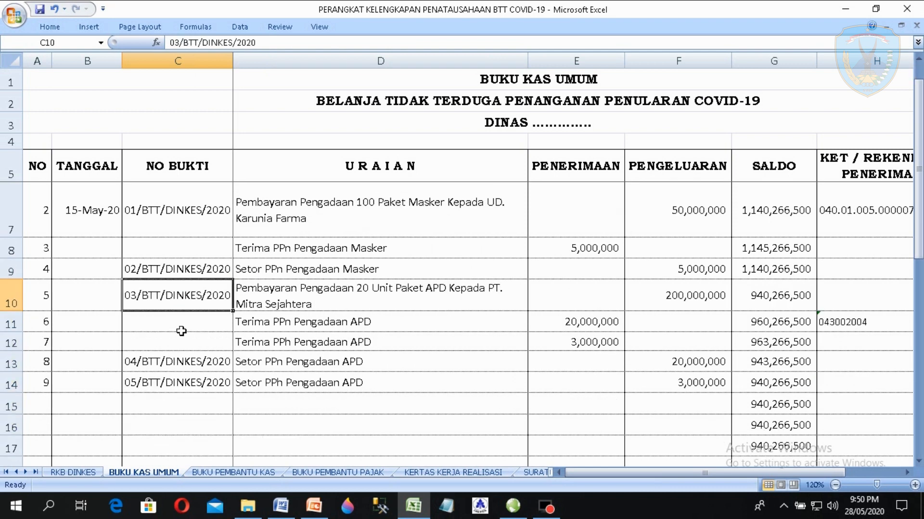
# - Review the APD purchase row, its 200,000,000 payment, and the PPn and PPh received
pyautogui.press('Right')
pyautogui.press('Right')
pyautogui.press('Left')
pyautogui.press('Left')
pyautogui.press('Down')
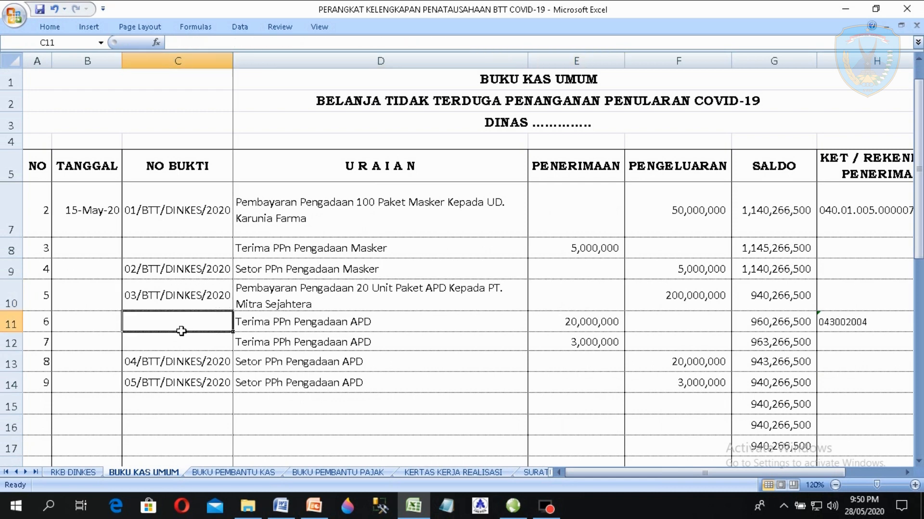
pyautogui.press('Right')
pyautogui.press('Down')
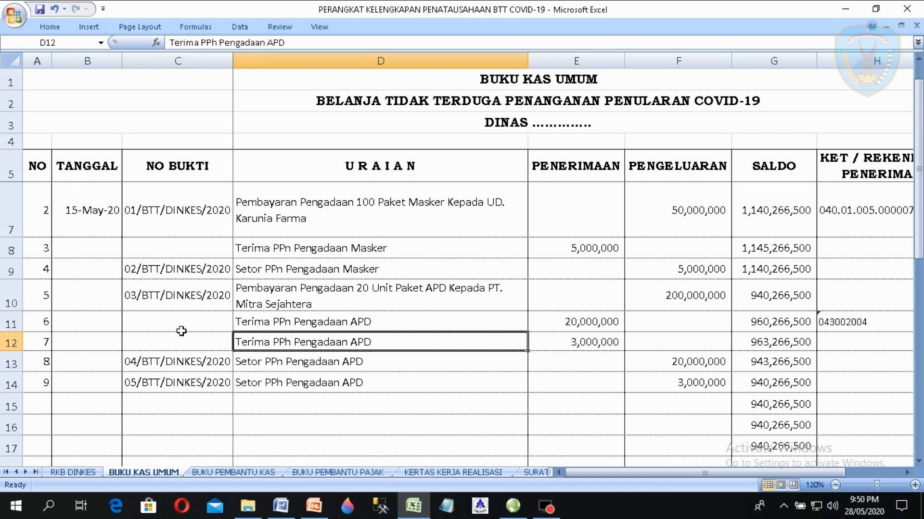
pyautogui.press('Left')
pyautogui.press('Up')
pyautogui.press('Up')
pyautogui.press('Right')
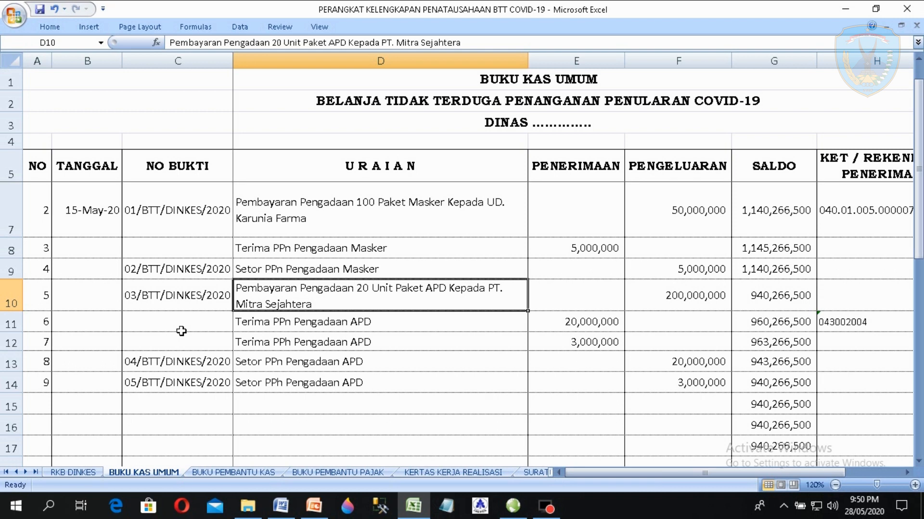
pyautogui.press('Right')
pyautogui.press('Right')
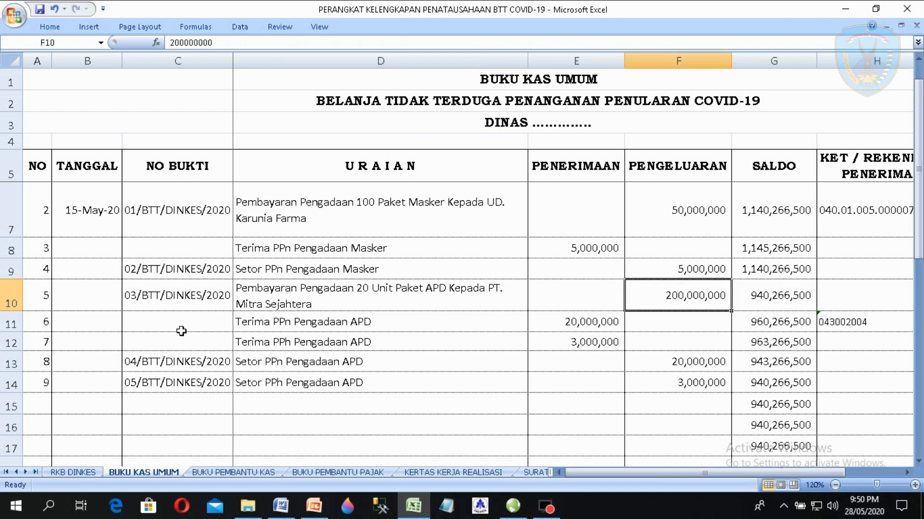
pyautogui.press('Left')
pyautogui.press('Left')
pyautogui.press('Left')
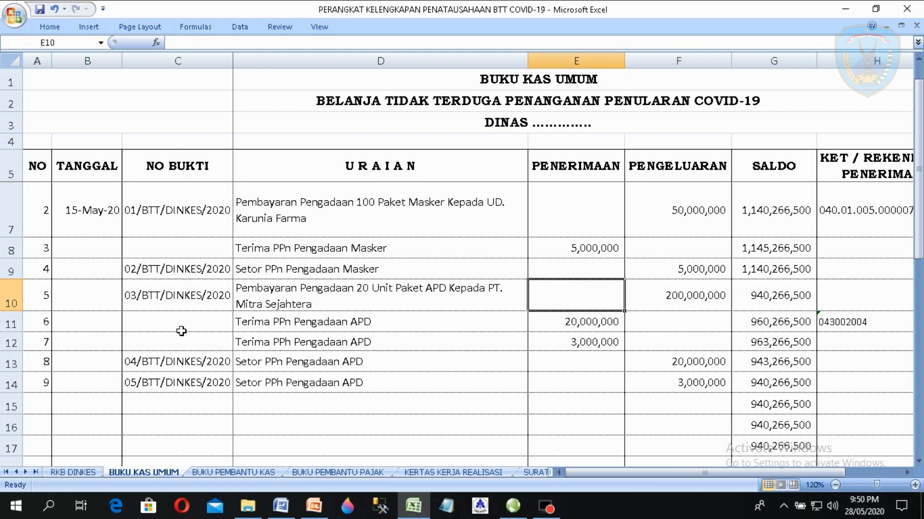
pyautogui.press('Right')
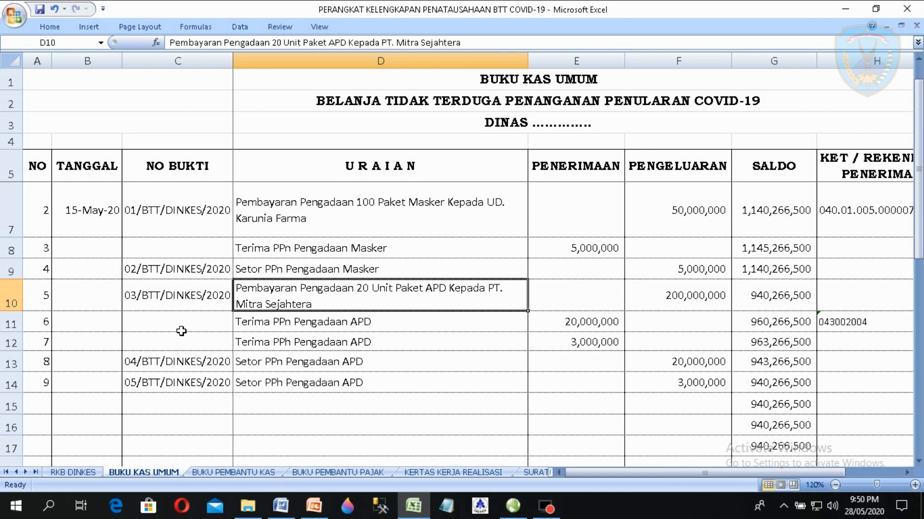
# - Check the APD tax receipt rows, the E12 PPh formula, and deposit evidence 05/BTT/DINKES/2020
pyautogui.press('Down')
pyautogui.press('Down')
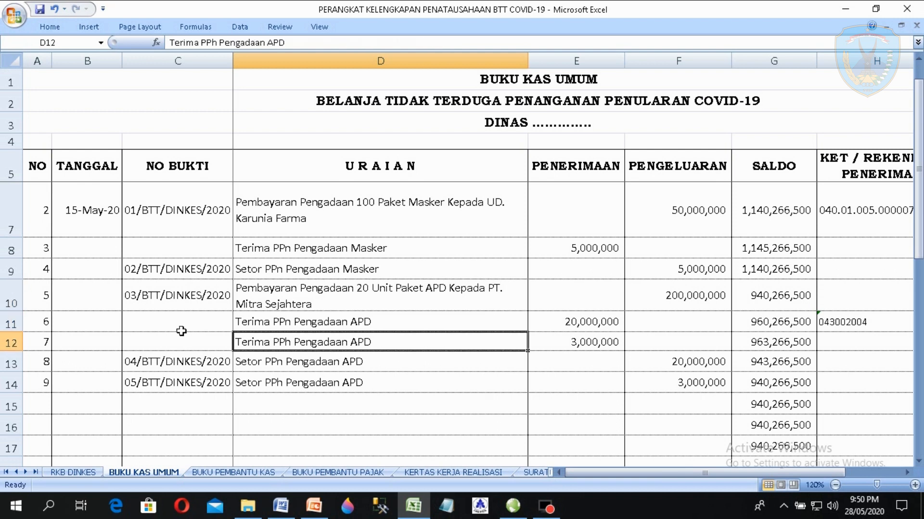
pyautogui.press('Right')
pyautogui.press('Left')
pyautogui.press('Left')
pyautogui.press('Down')
pyautogui.press('Down')
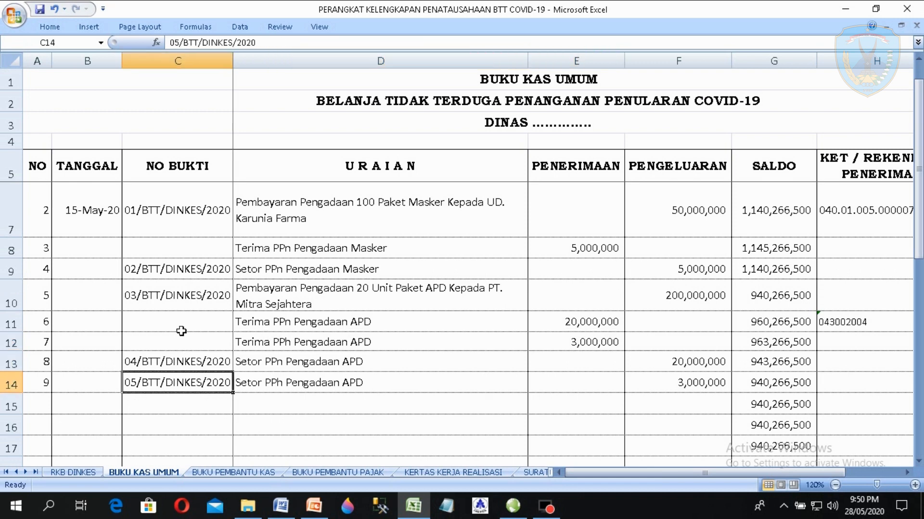
pyautogui.press('Right')
pyautogui.press('Up')
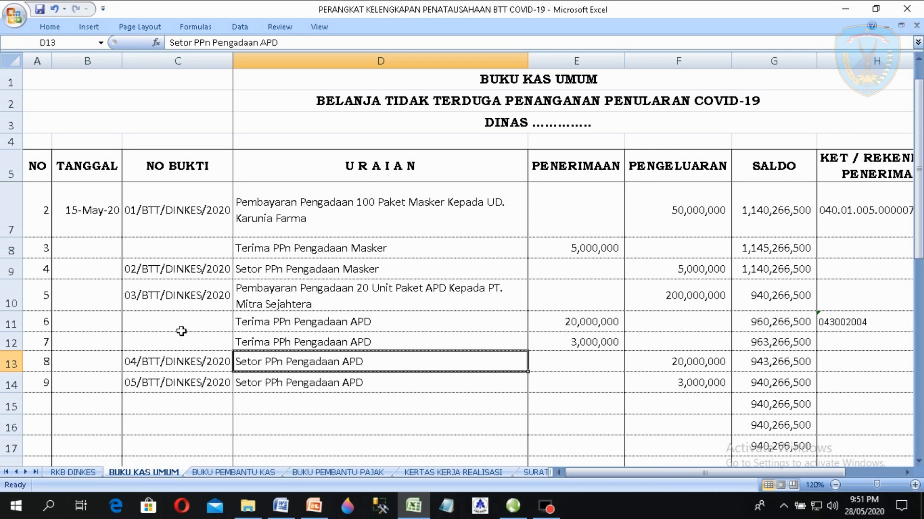
pyautogui.press('Left')
pyautogui.press('Down')
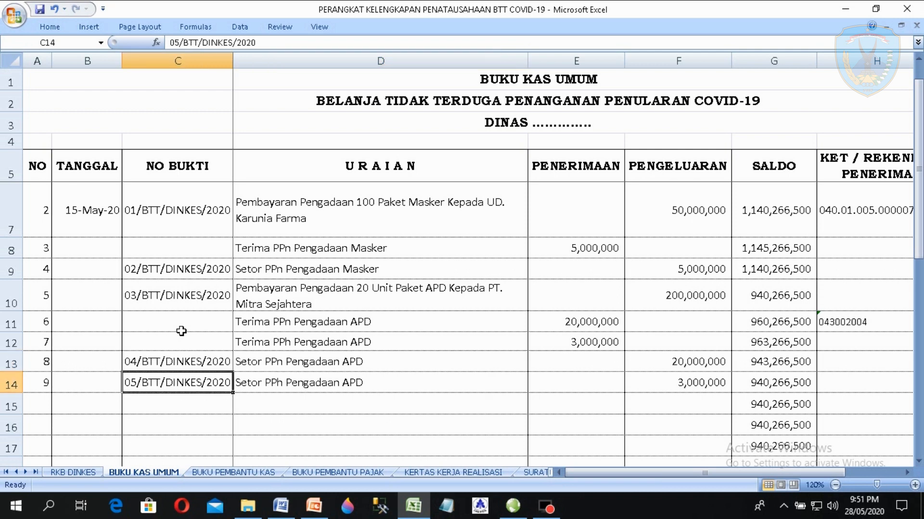
pyautogui.click(371, 267)
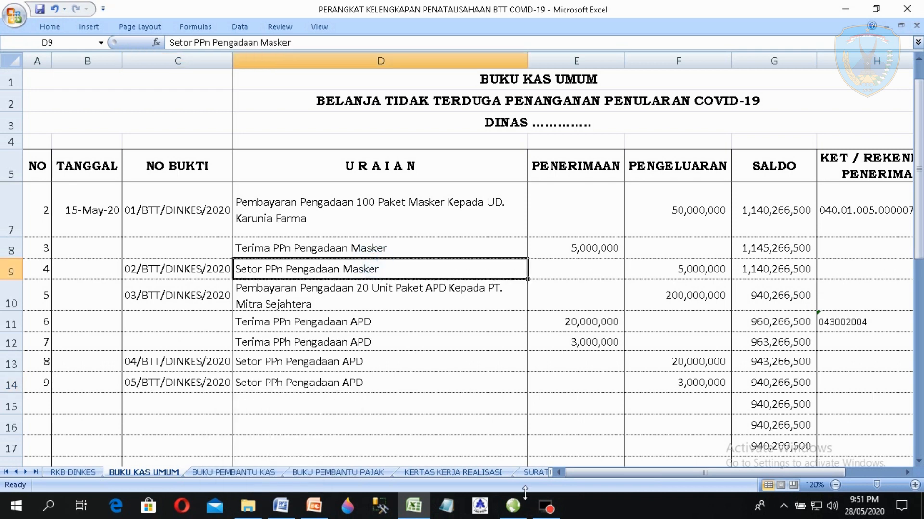
pyautogui.click(513, 509)
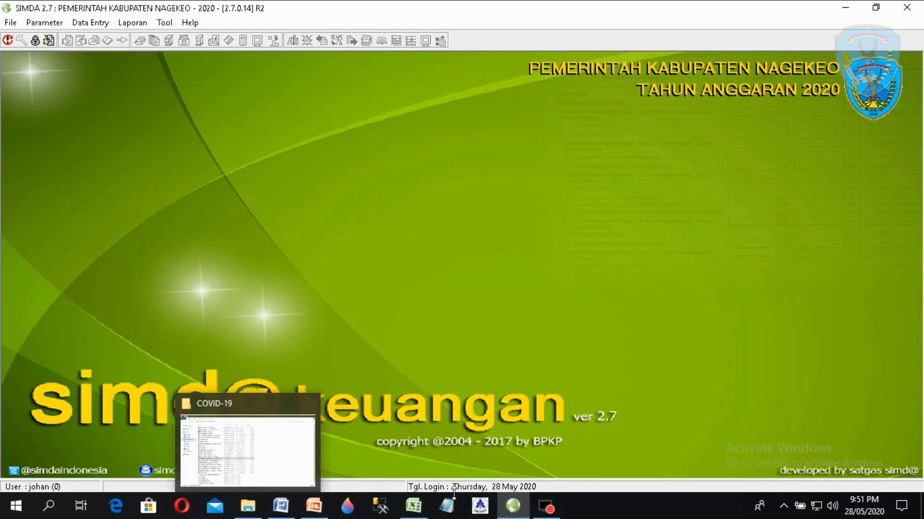
# - Preview the Buku Pajak report and confirm 5.000.000,00 deposited with a zero balance
pyautogui.click(417, 508)
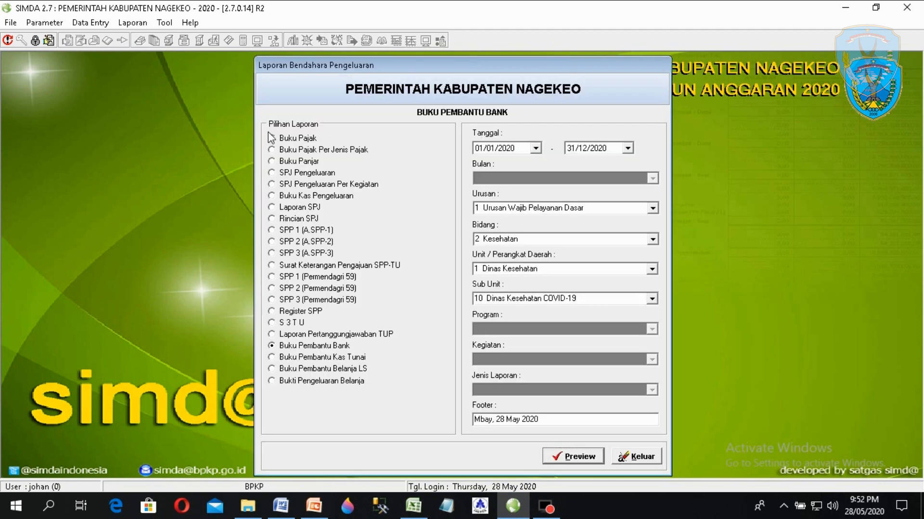
pyautogui.click(300, 138)
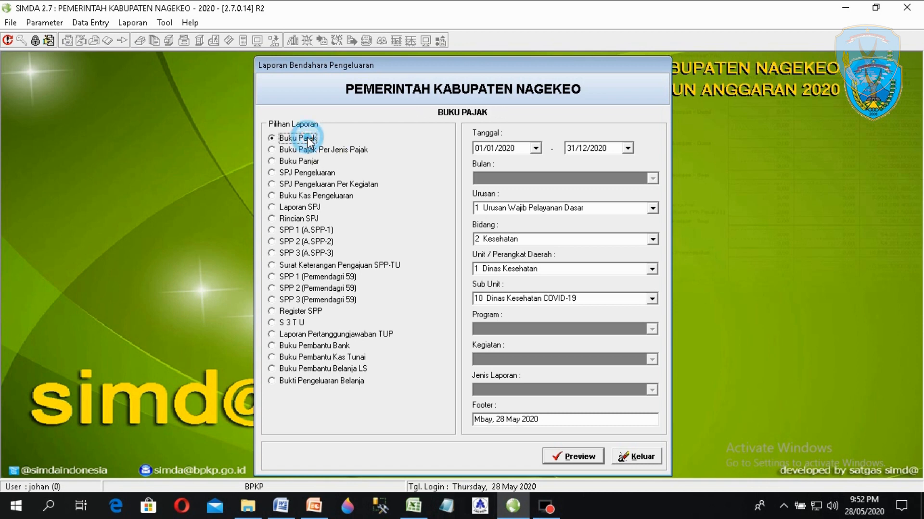
pyautogui.click(578, 456)
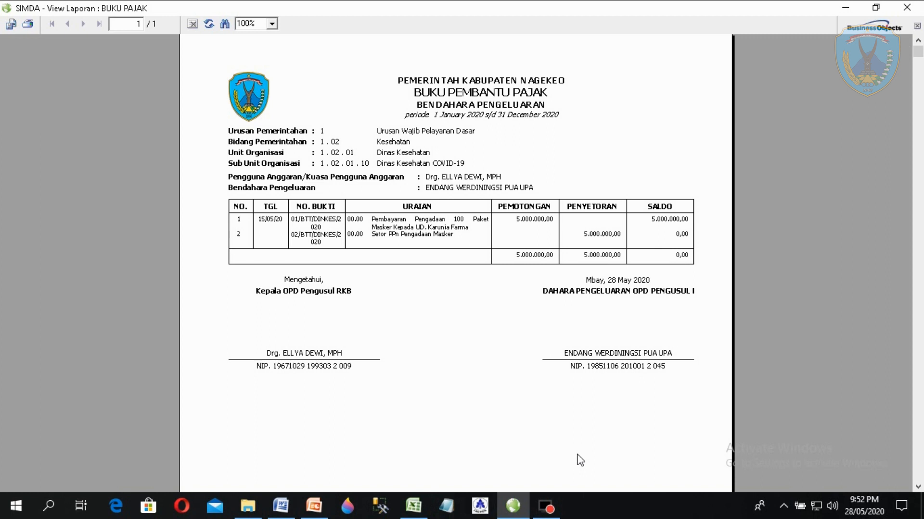
pyautogui.click(577, 236)
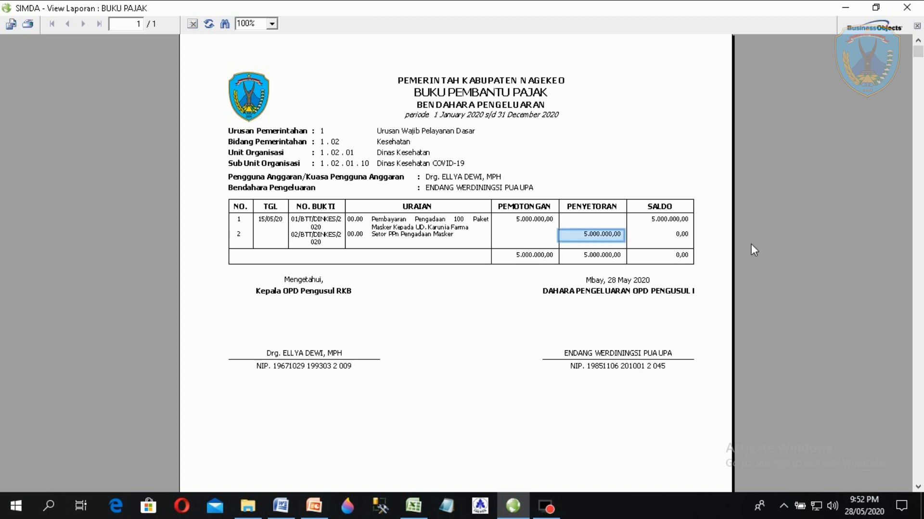
pyautogui.click(683, 257)
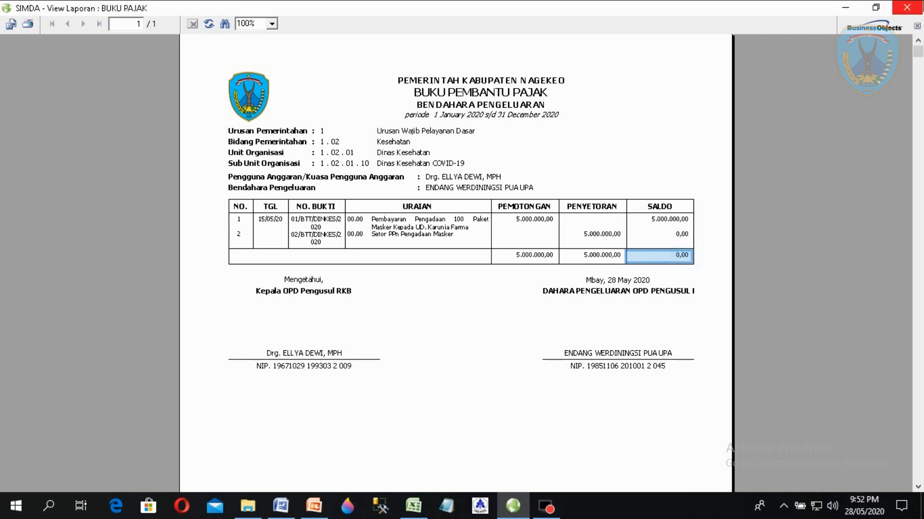
# - Close the Buku Pajak preview and decline exiting SIMDA
pyautogui.click(906, 8)
pyautogui.click(907, 7)
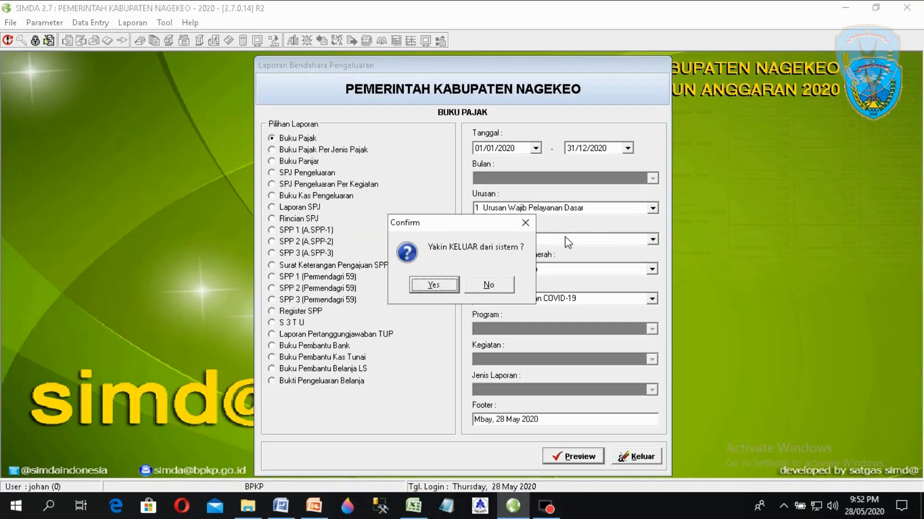
pyautogui.click(493, 289)
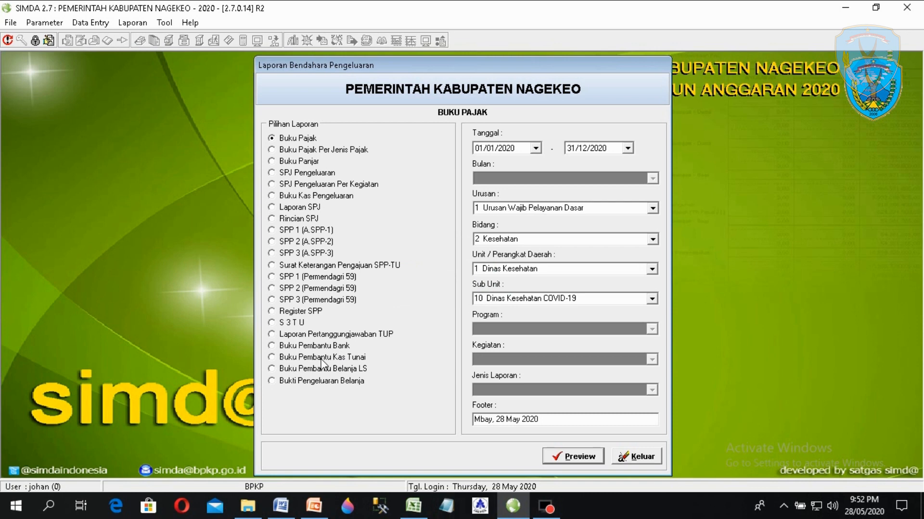
pyautogui.click(90, 22)
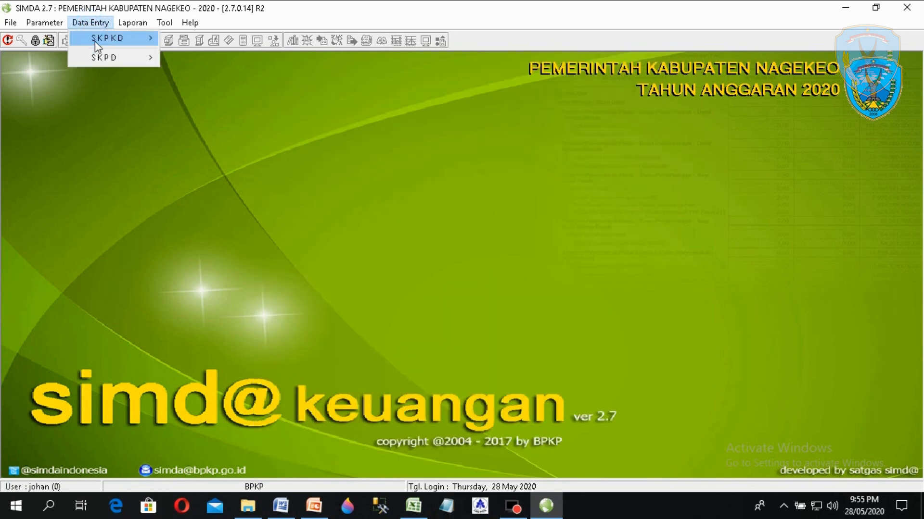
# - Open Laporan > SKPD > Bendahara Pengeluaran and select the Buku Kas Pengeluaran report
pyautogui.moveTo(94, 41)
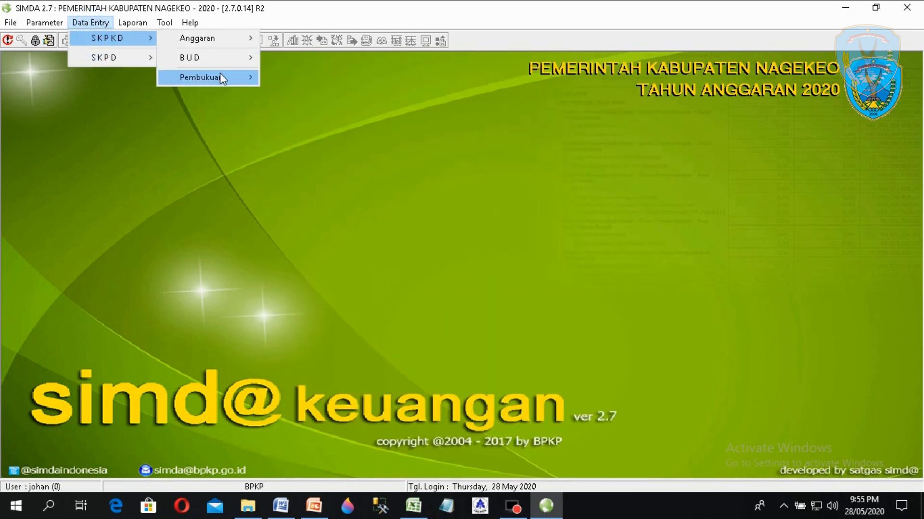
pyautogui.moveTo(239, 62)
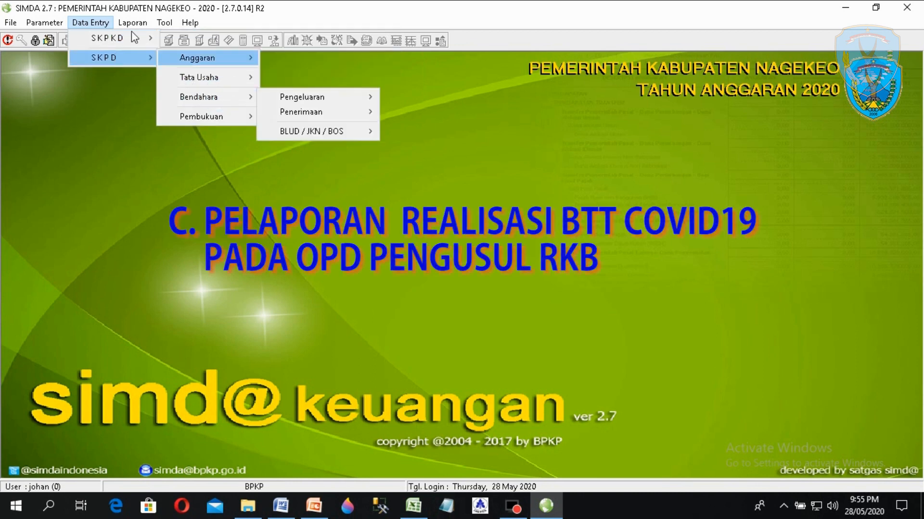
pyautogui.moveTo(126, 25)
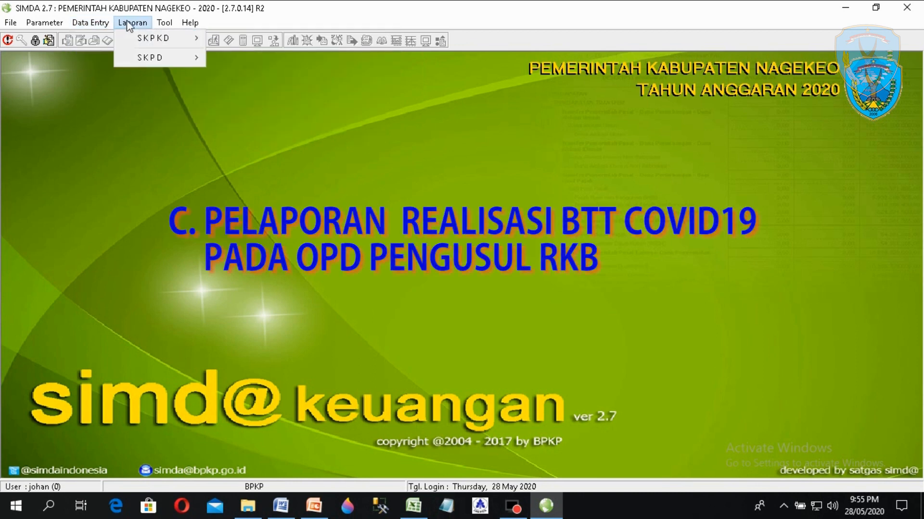
pyautogui.click(166, 54)
pyautogui.moveTo(293, 96)
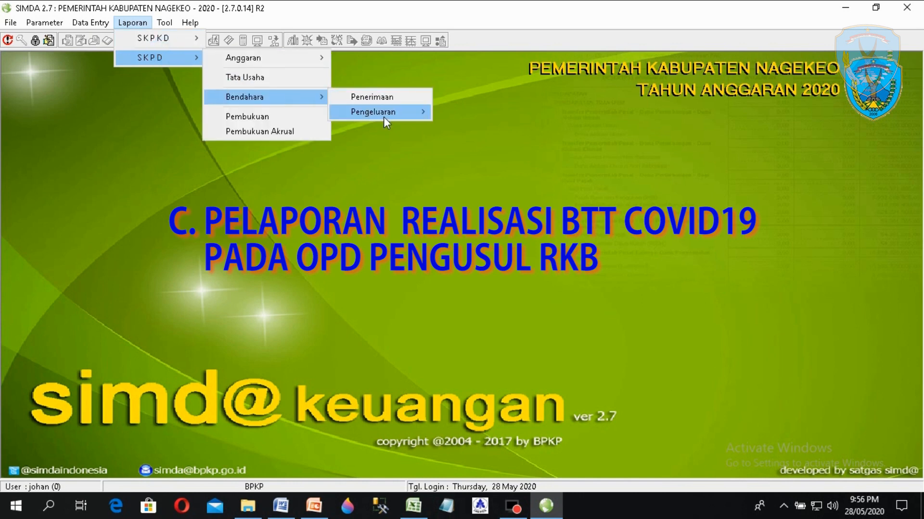
pyautogui.moveTo(383, 113)
pyautogui.click(473, 113)
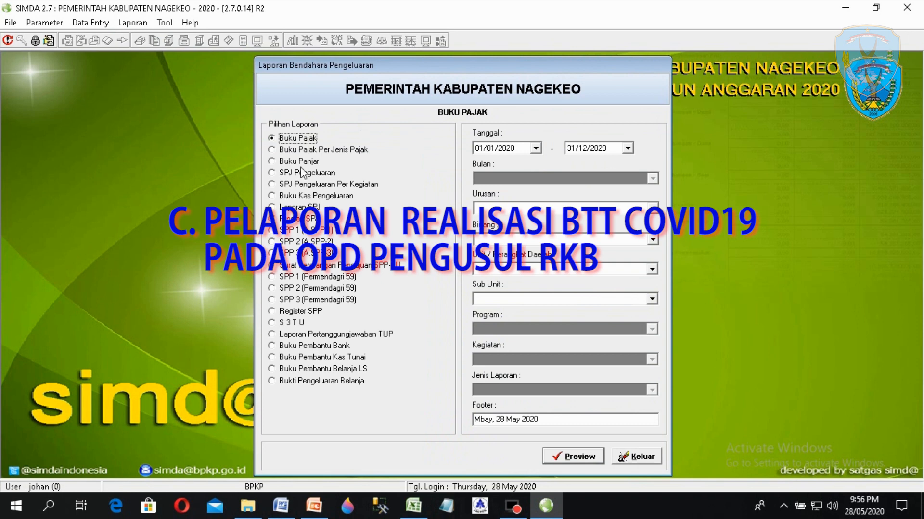
pyautogui.click(319, 196)
# - Set Urusan Wajib Pelayanan Dasar, Bidang Kesehatan, Unit Dinas Kesehatan, sub-unit Dinas Kesehatan COVID-19, and preview
pyautogui.click(652, 208)
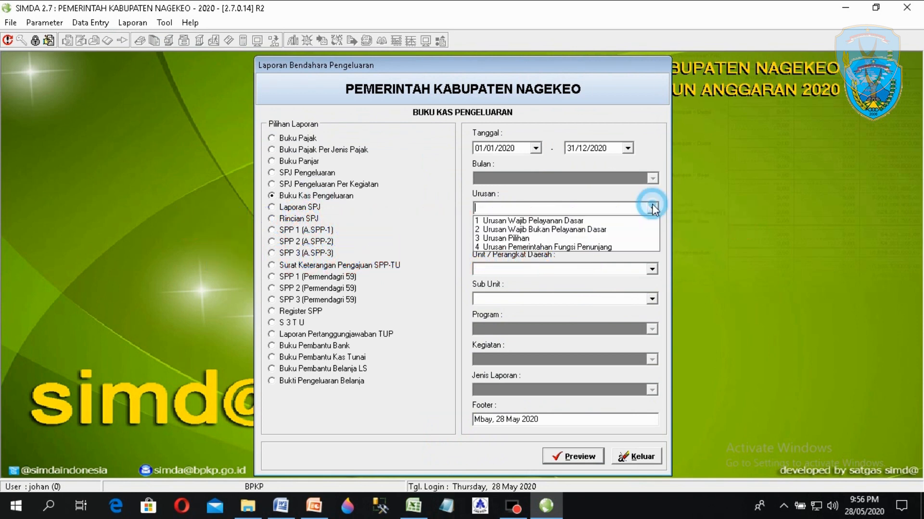
pyautogui.click(627, 222)
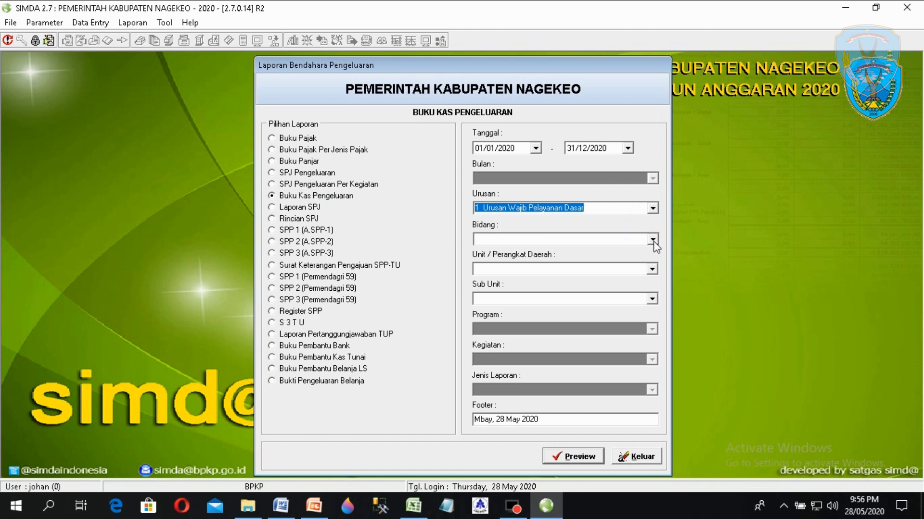
pyautogui.click(653, 240)
pyautogui.click(604, 261)
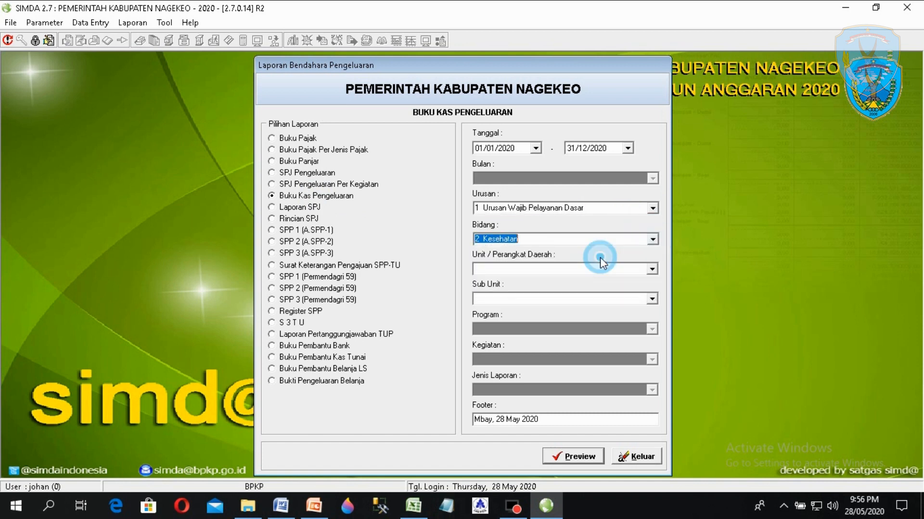
pyautogui.click(652, 269)
pyautogui.click(629, 282)
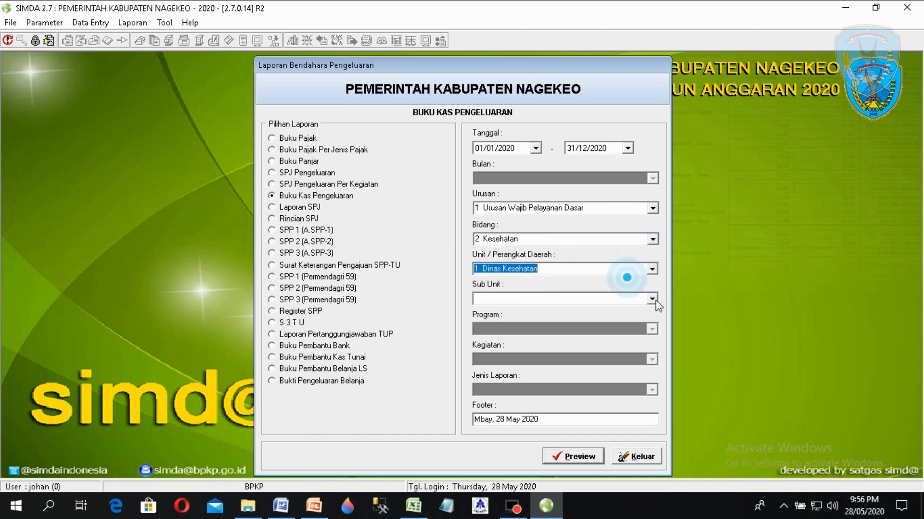
pyautogui.click(653, 299)
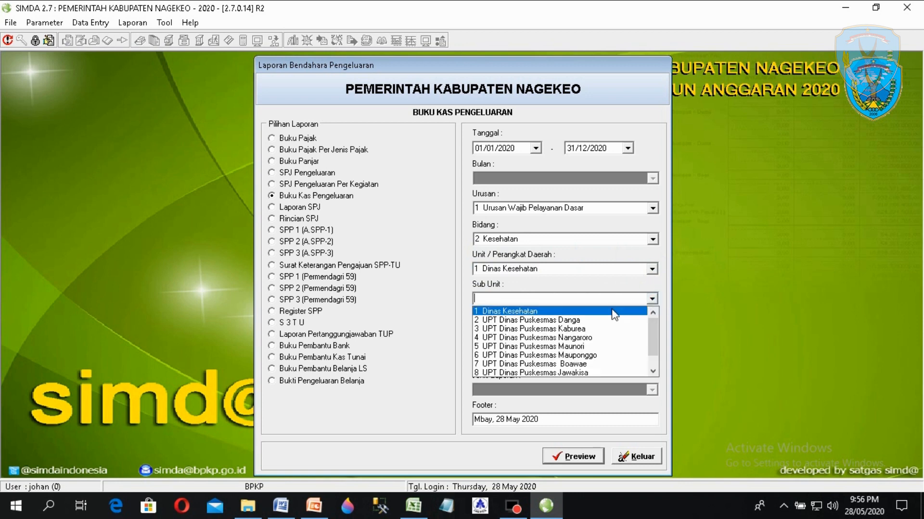
pyautogui.moveTo(654, 327); pyautogui.dragTo(653, 371)
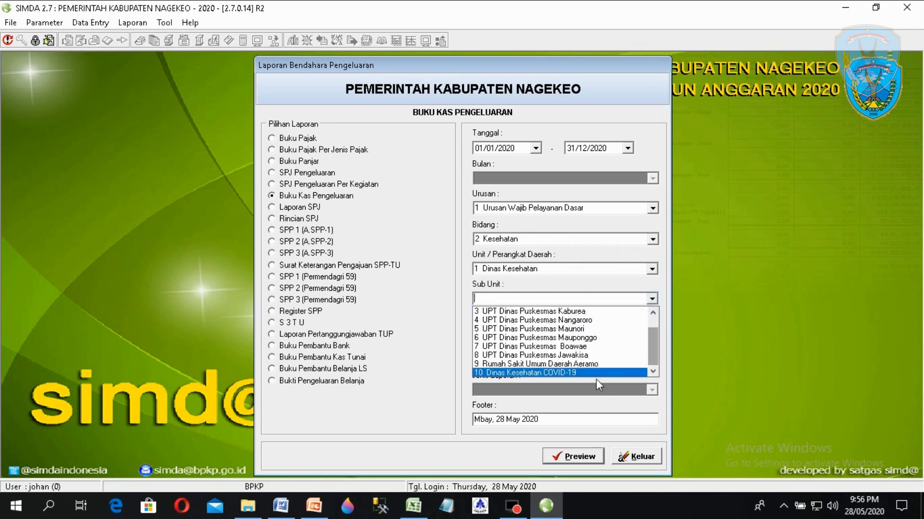
pyautogui.click(590, 371)
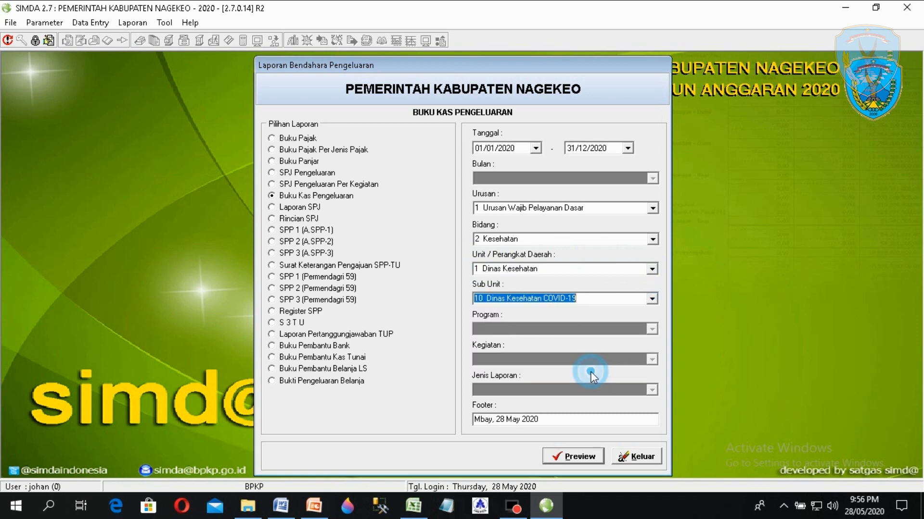
pyautogui.click(578, 457)
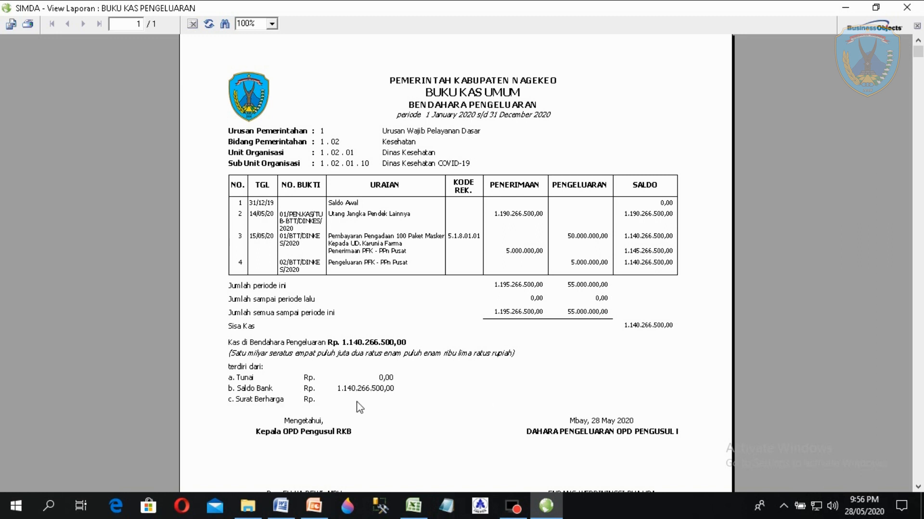
# - Check the Saldo Bank amount on the cash book report, close it, and bring up the PowerPoint tutorial
pyautogui.click(364, 391)
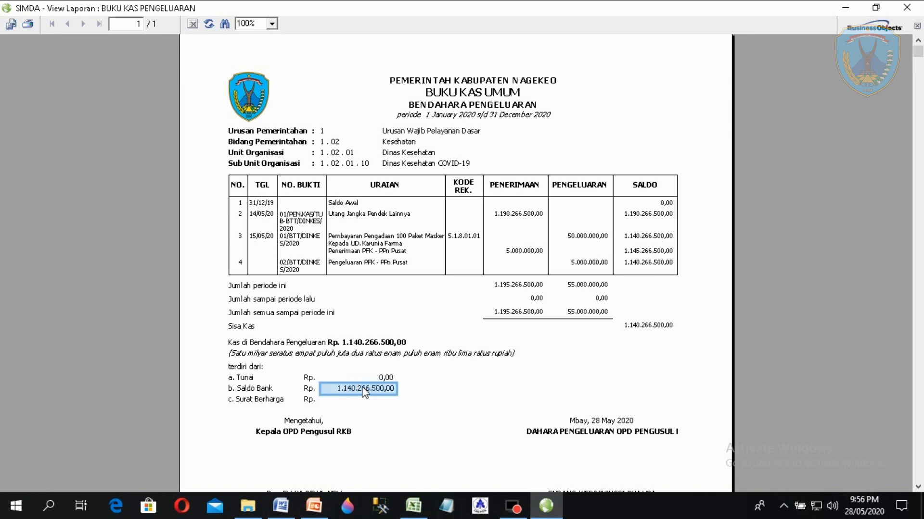
pyautogui.click(368, 362)
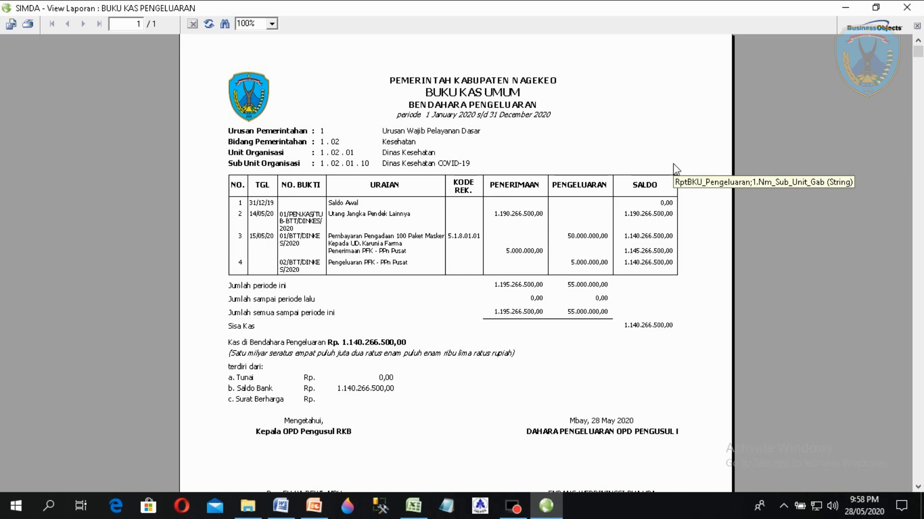
pyautogui.click(908, 7)
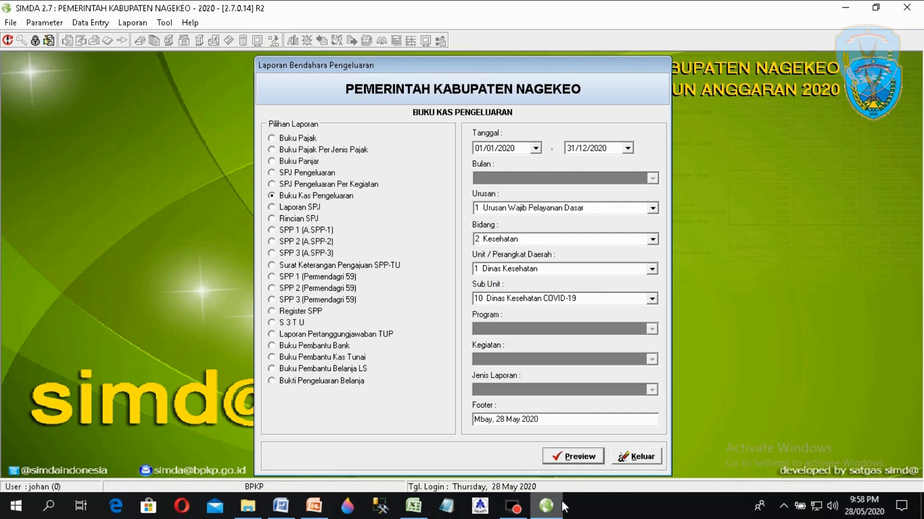
pyautogui.moveTo(561, 501)
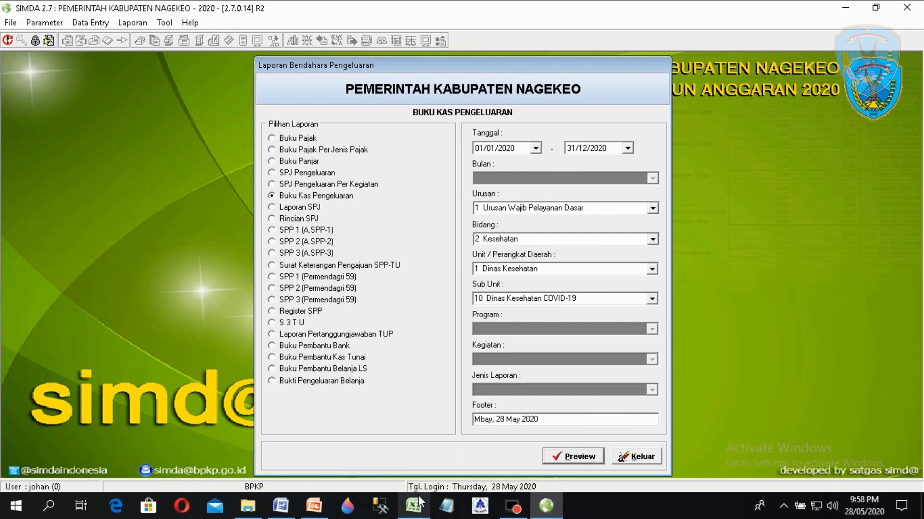
pyautogui.click(314, 506)
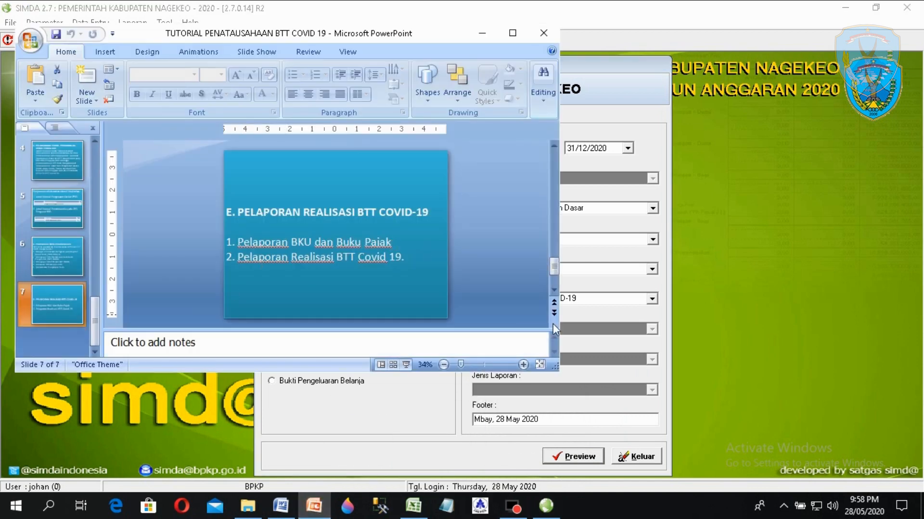
# - Maximize slide 7 on BTT COVID-19 realization reporting, then switch to the Excel workbook
pyautogui.click(514, 32)
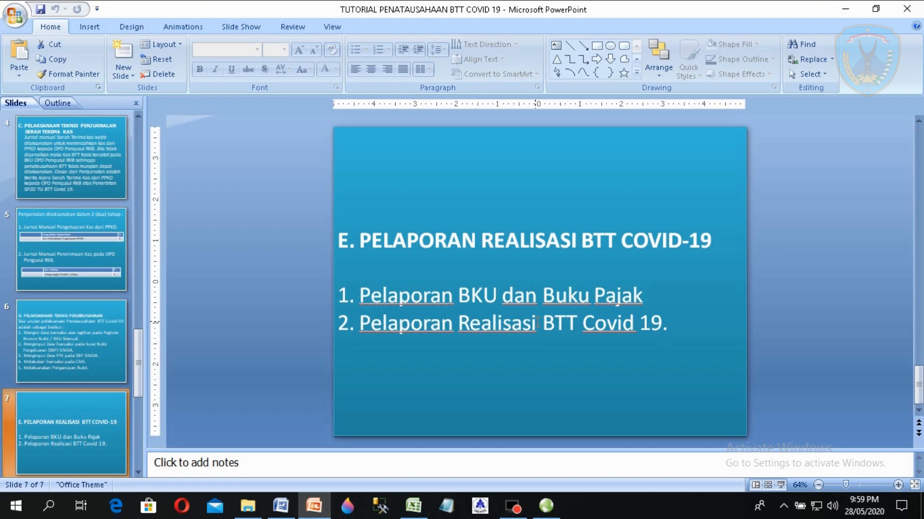
pyautogui.click(413, 506)
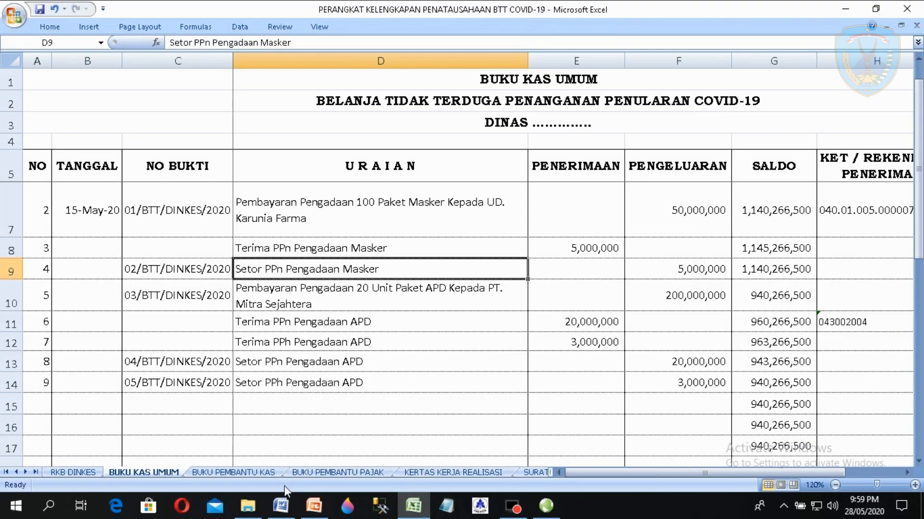
# - Switch to the KERTAS KERJA REALISASI sheet and check the section total formula in F8
pyautogui.click(338, 472)
pyautogui.click(444, 473)
pyautogui.click(568, 356)
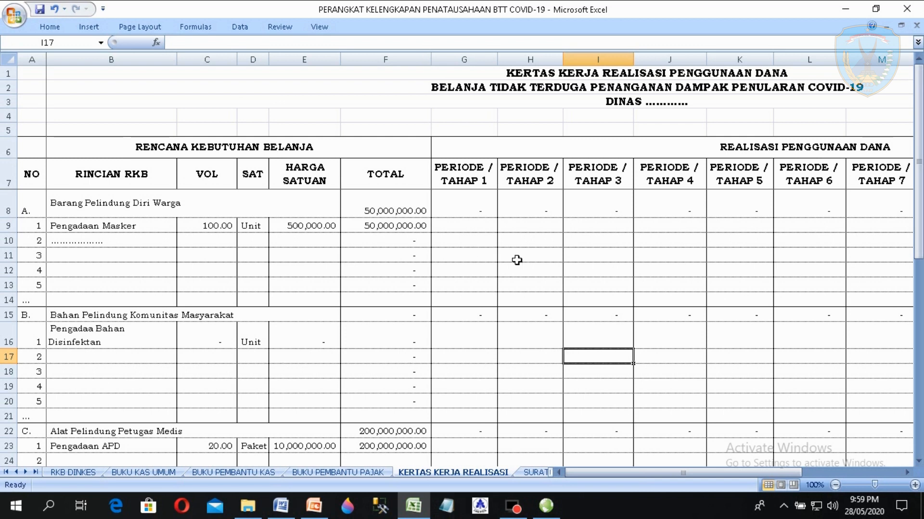
pyautogui.click(384, 202)
pyautogui.click(206, 180)
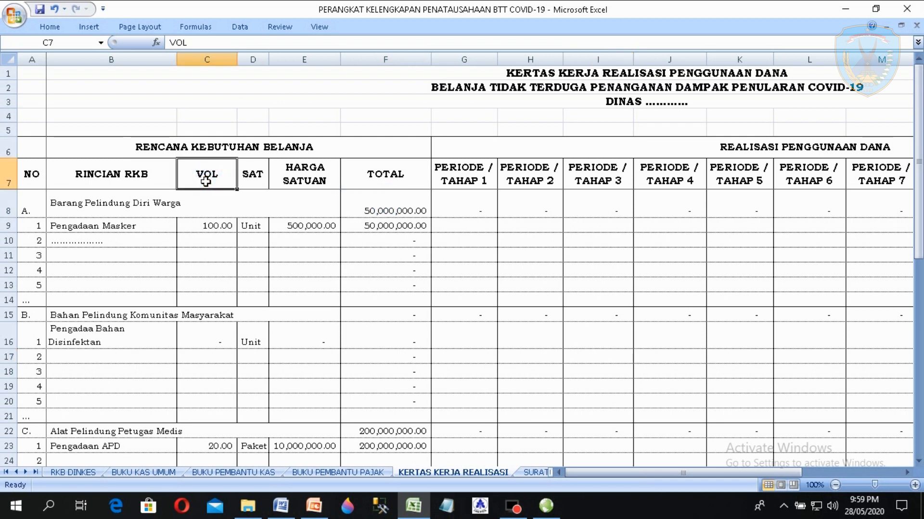
# - Walk the header row from NO through the periods to TOTAL, then item rows 12–13
pyautogui.press('Right')
pyautogui.press('Right')
pyautogui.press('Right')
pyautogui.press('Right')
pyautogui.press('Right')
pyautogui.press('Right')
pyautogui.press('Right')
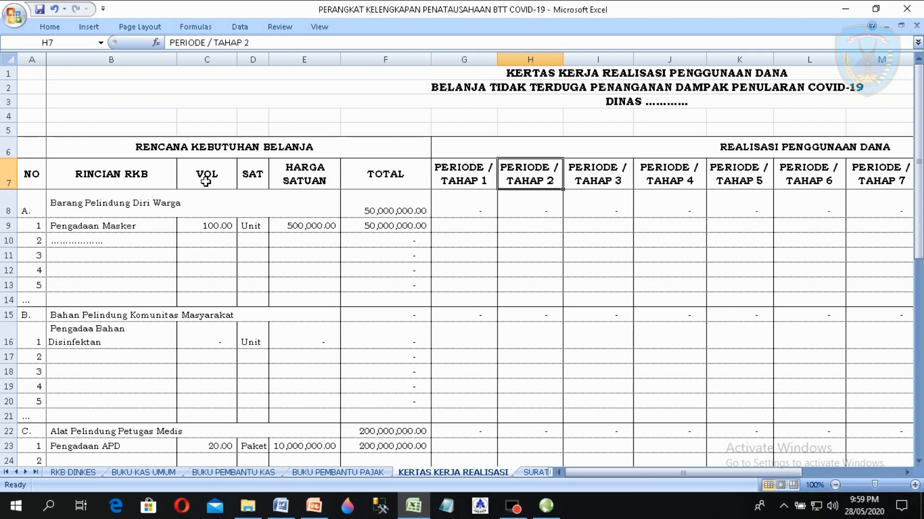
pyautogui.press('Right')
pyautogui.press('Right')
pyautogui.press('Right')
pyautogui.press('Right')
pyautogui.press('Right')
pyautogui.press('Right')
pyautogui.press('Right')
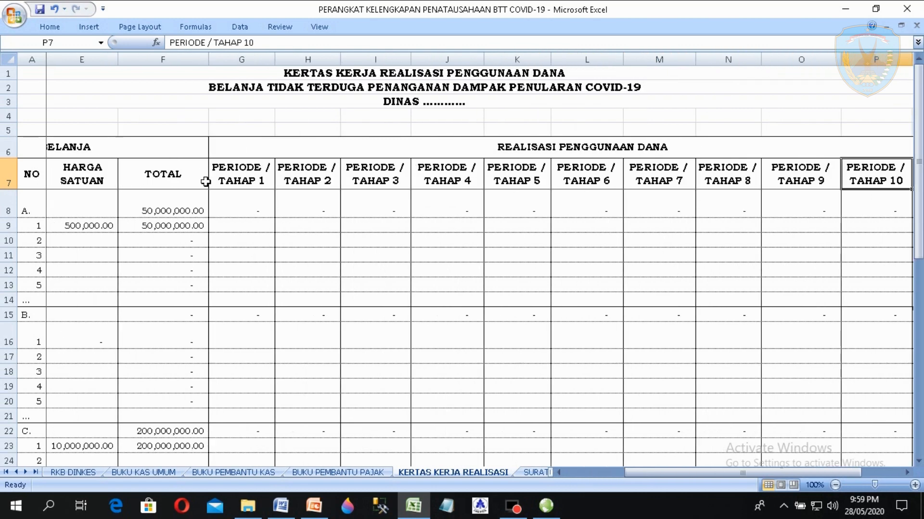
pyautogui.press('Left')
pyautogui.press('Left')
pyautogui.press('Left')
pyautogui.press('Left')
pyautogui.press('Left')
pyautogui.press('Left')
pyautogui.press('Left')
pyautogui.press('Left')
pyautogui.press('Left')
pyautogui.press('Left')
pyautogui.press('Left')
pyautogui.press('Left')
pyautogui.press('Left')
pyautogui.press('Left')
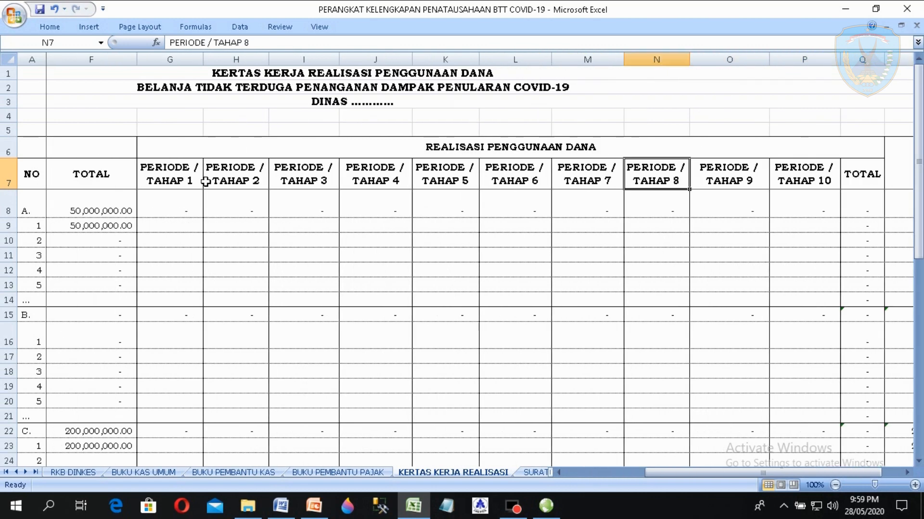
pyautogui.press('Left')
pyautogui.press('Left')
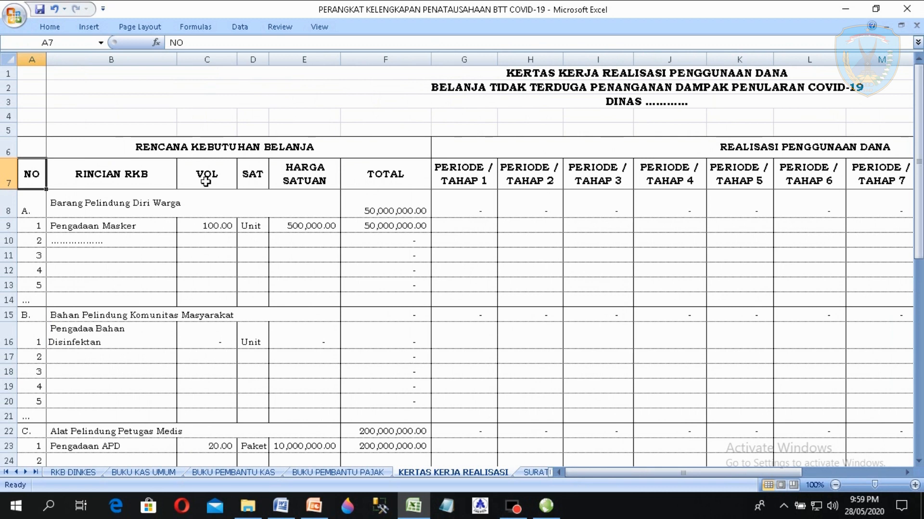
pyautogui.press('Down')
pyautogui.press('Down')
pyautogui.press('Down')
pyautogui.press('Down')
pyautogui.press('Down')
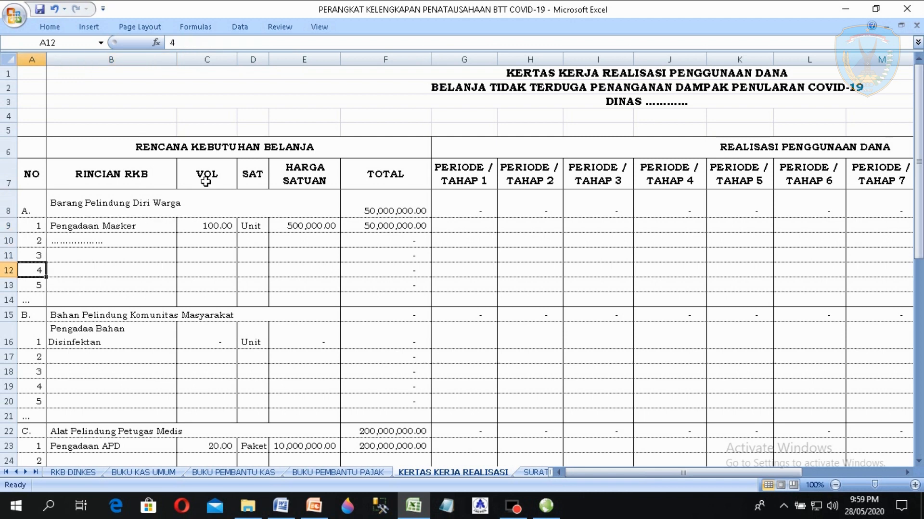
pyautogui.press('Right')
pyautogui.press('Right')
pyautogui.press('Right')
pyautogui.press('Right')
pyautogui.press('Right')
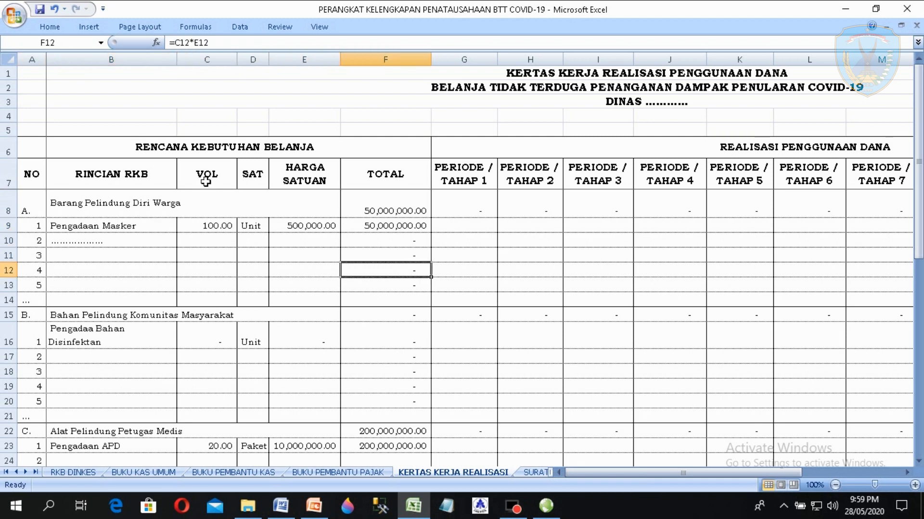
pyautogui.press('Left')
pyautogui.press('Left')
pyautogui.press('Left')
pyautogui.press('Left')
pyautogui.press('Left')
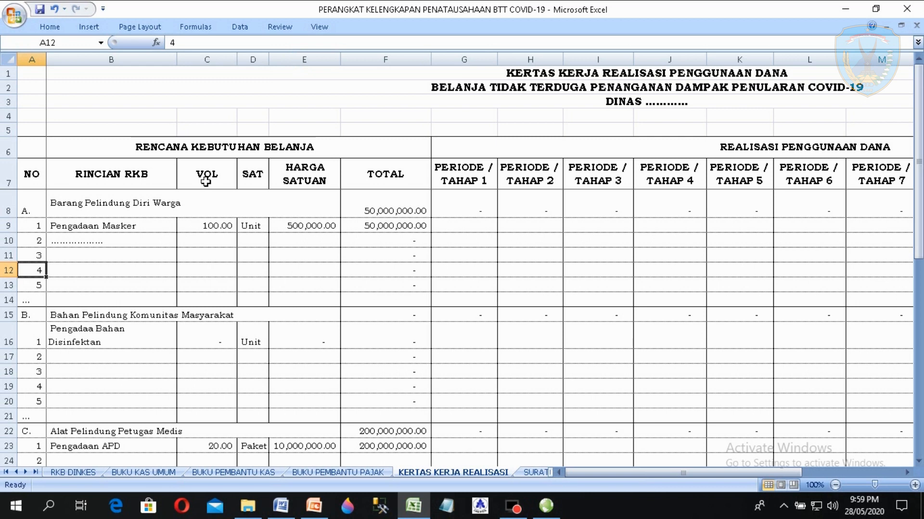
pyautogui.press('Down')
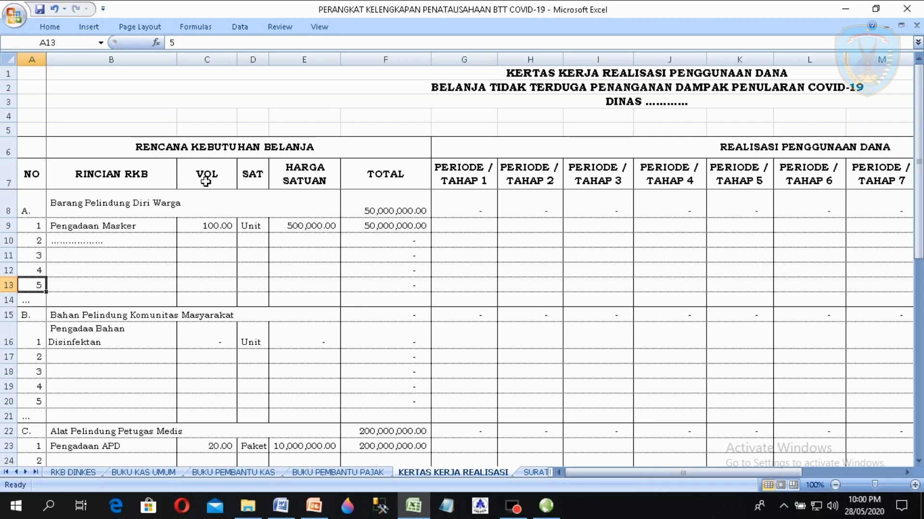
# - Review section B, Bahan Pelindung Komunitas Masyarakat, from its row 15 subtotal down to row 20
pyautogui.press('Down')
pyautogui.press('Down')
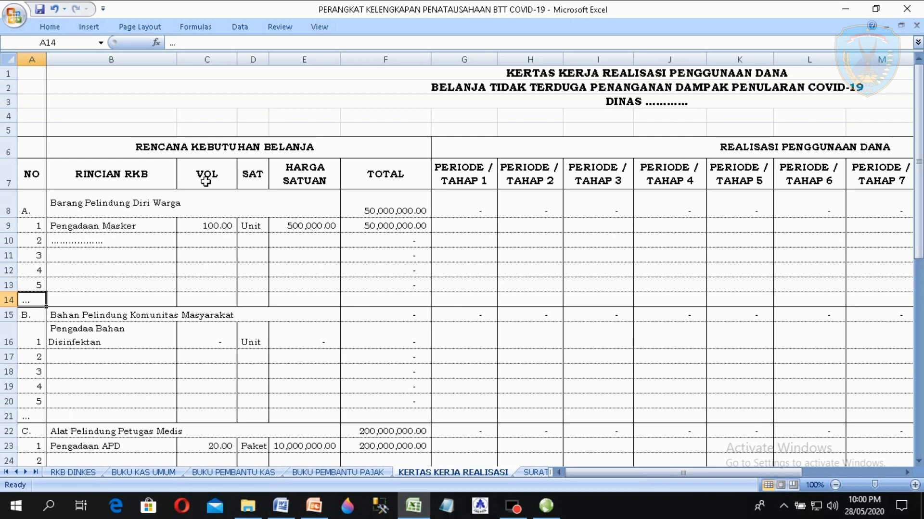
pyautogui.press('Right')
pyautogui.press('Right')
pyautogui.press('Right')
pyautogui.press('Right')
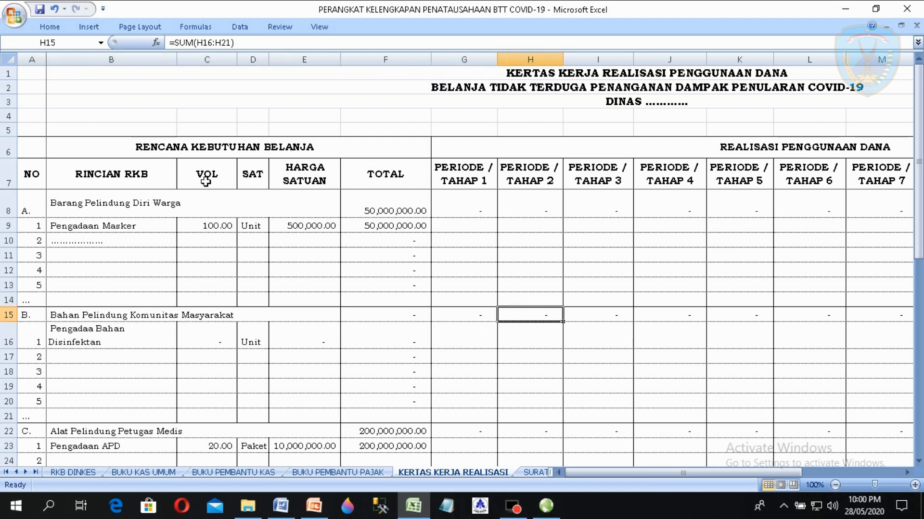
pyautogui.press('Left')
pyautogui.press('Left')
pyautogui.press('Left')
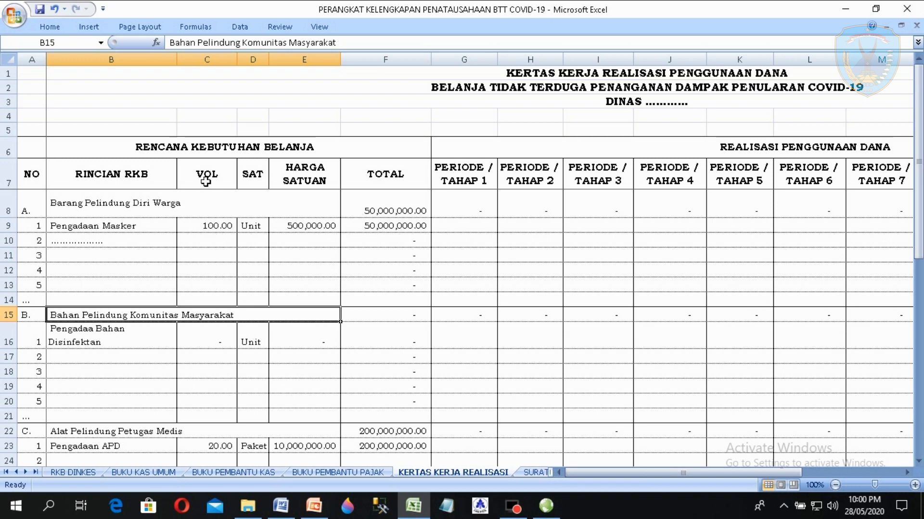
pyautogui.press('Left')
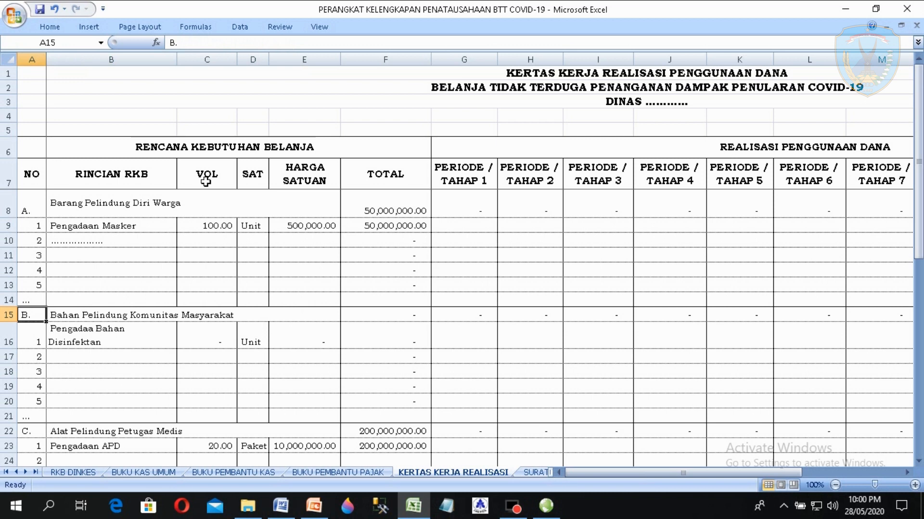
pyautogui.press('Down')
pyautogui.press('Down')
pyautogui.press('Down')
pyautogui.press('Down')
pyautogui.press('Down')
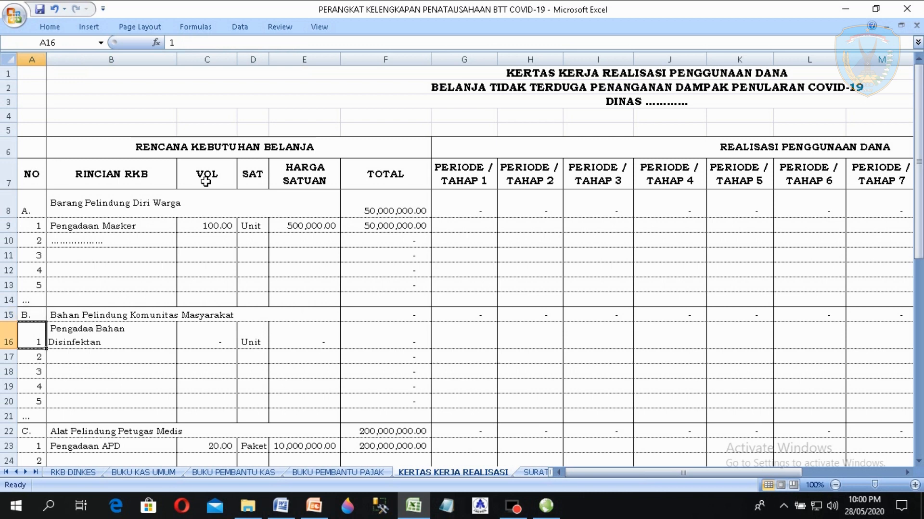